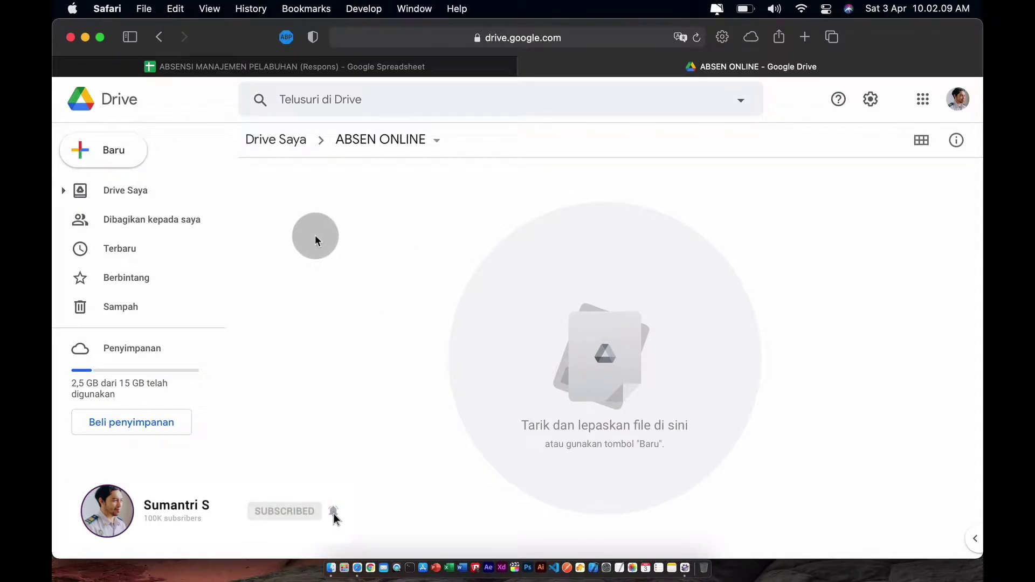
Step: Create a blank Google Form in the ABSEN ONLINE folder and show the browser window in full screen
right_click(316, 237)
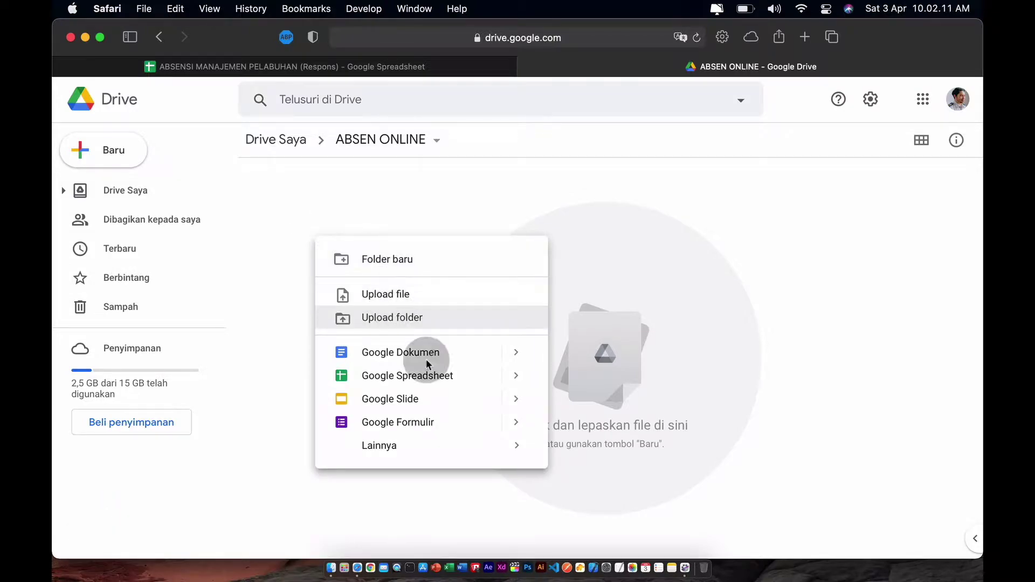
mouse_move(516, 422)
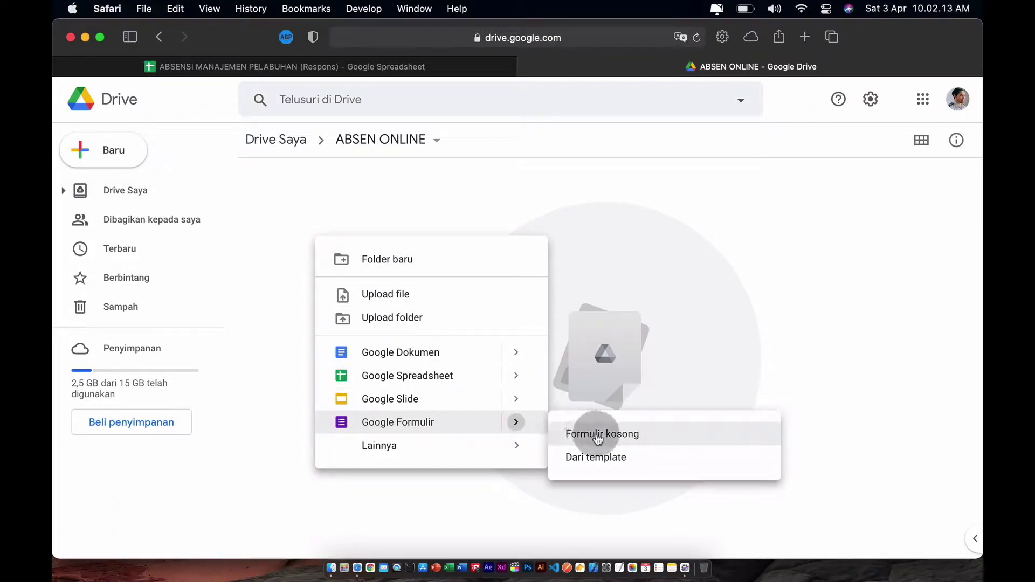
click(597, 440)
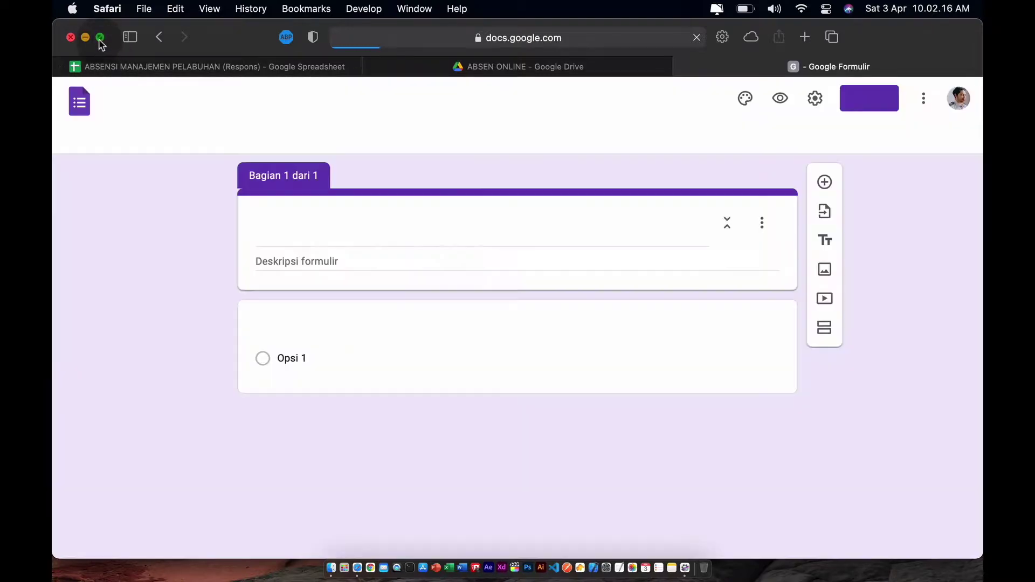
click(99, 37)
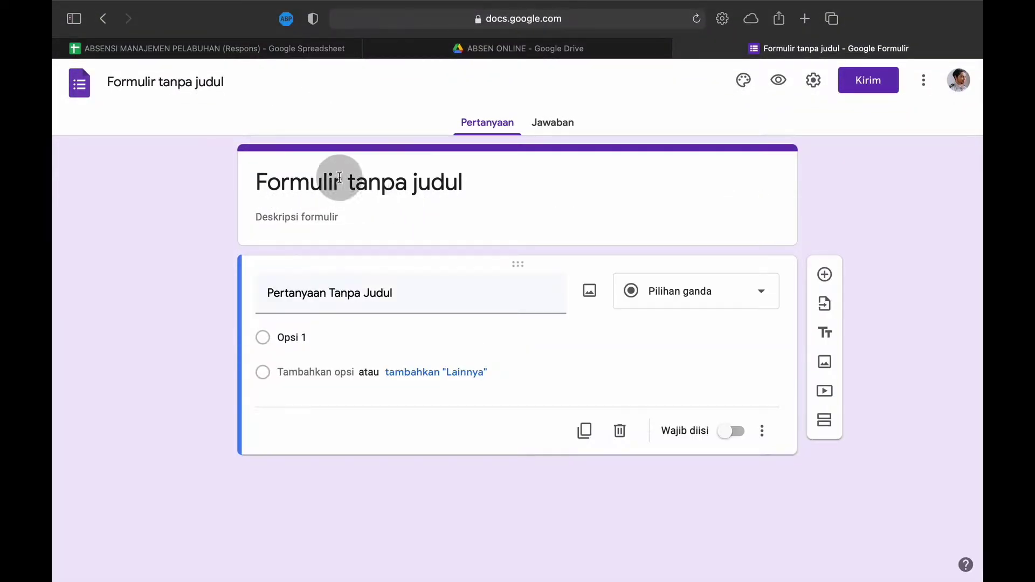
Step: Title the form ABSENSI ONLINE and give the form file the same name
click(401, 187)
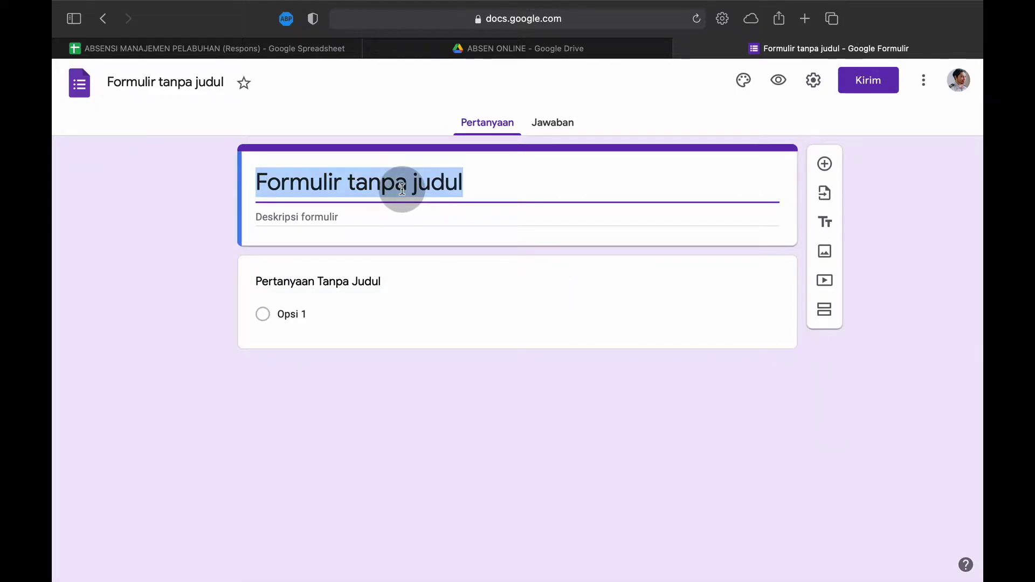
text(ABSENSI ONLINE)
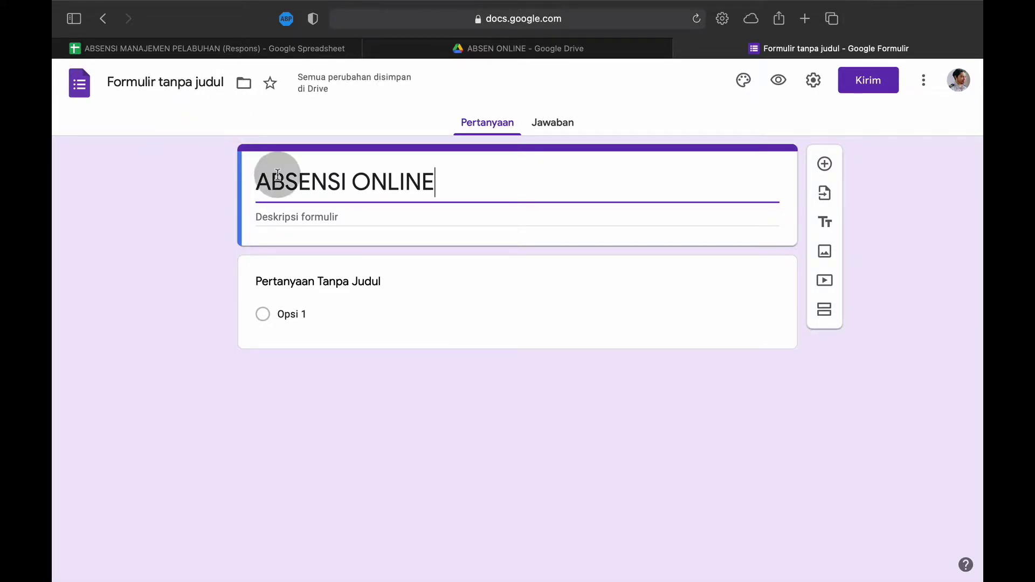
click(171, 82)
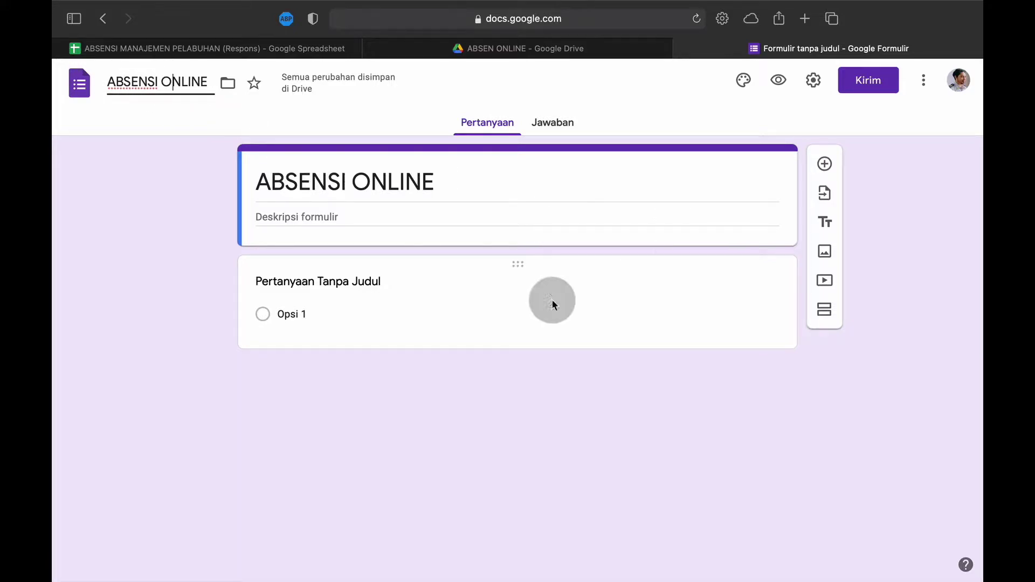
Step: Turn the first question into a required drop-down titled "Pilih Kelas" with the options MP2A and MP2B
click(376, 286)
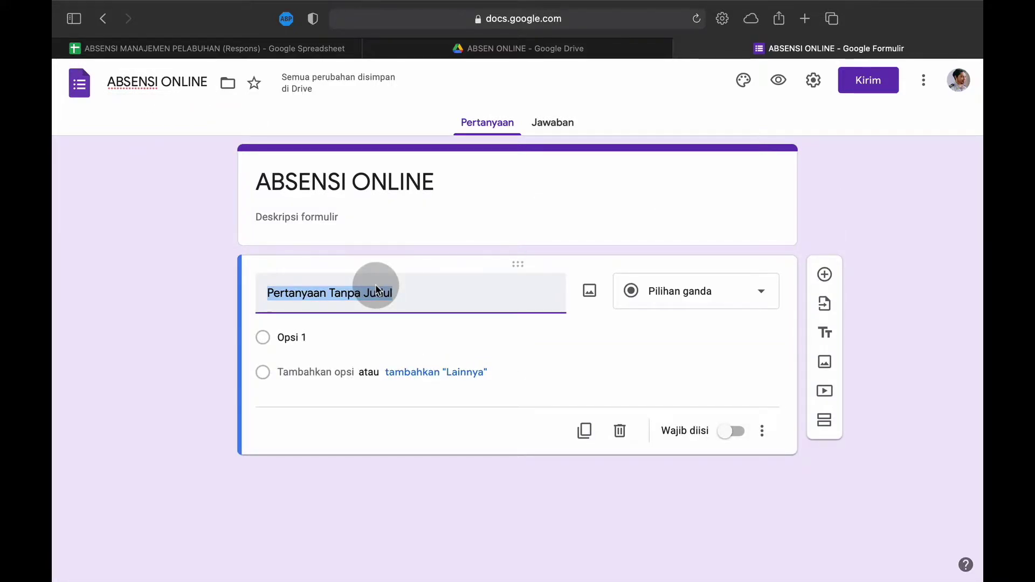
text(Pilih)
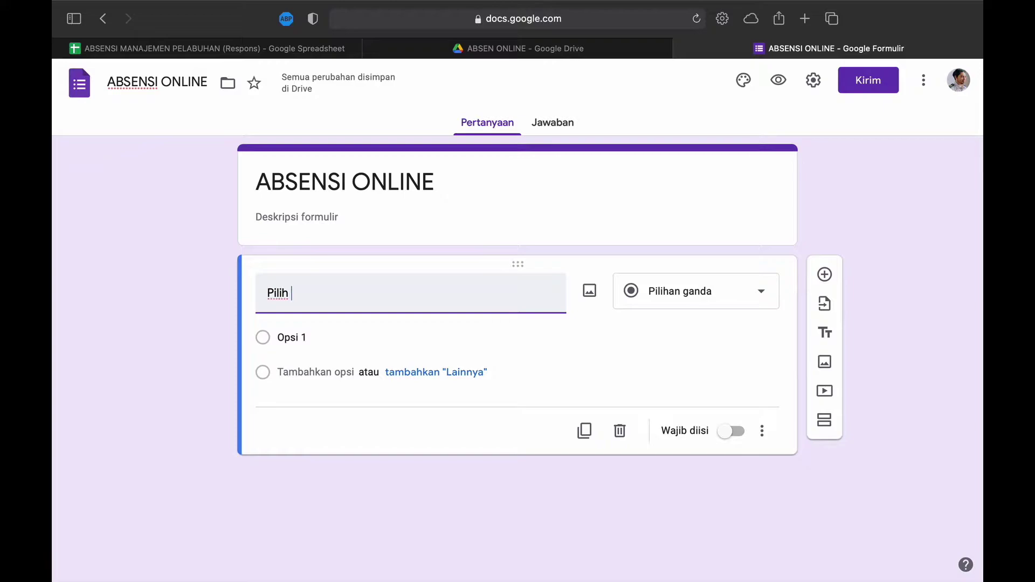
text( Kelas)
click(323, 337)
text(MP2A)
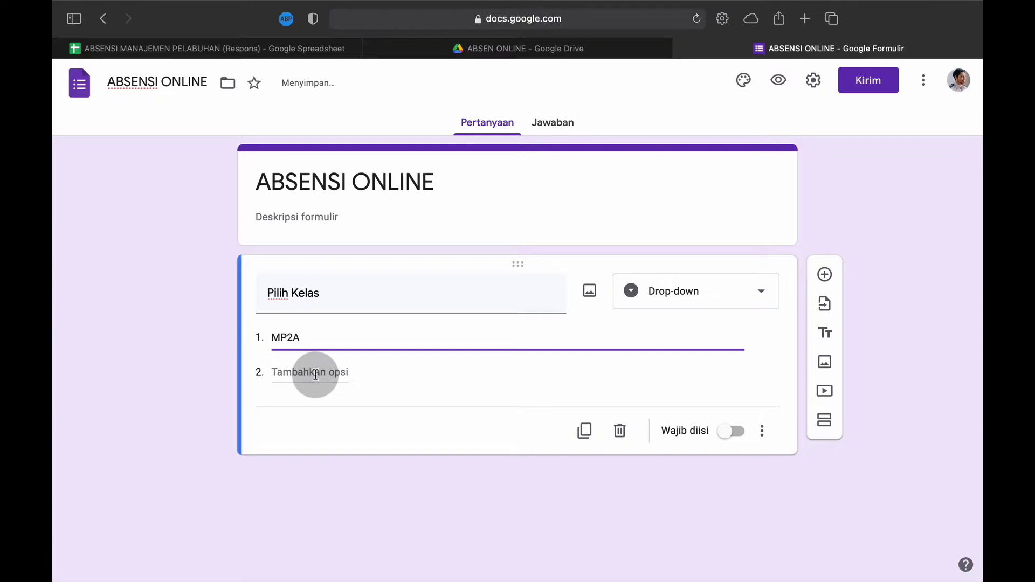
click(312, 372)
text(MP2B)
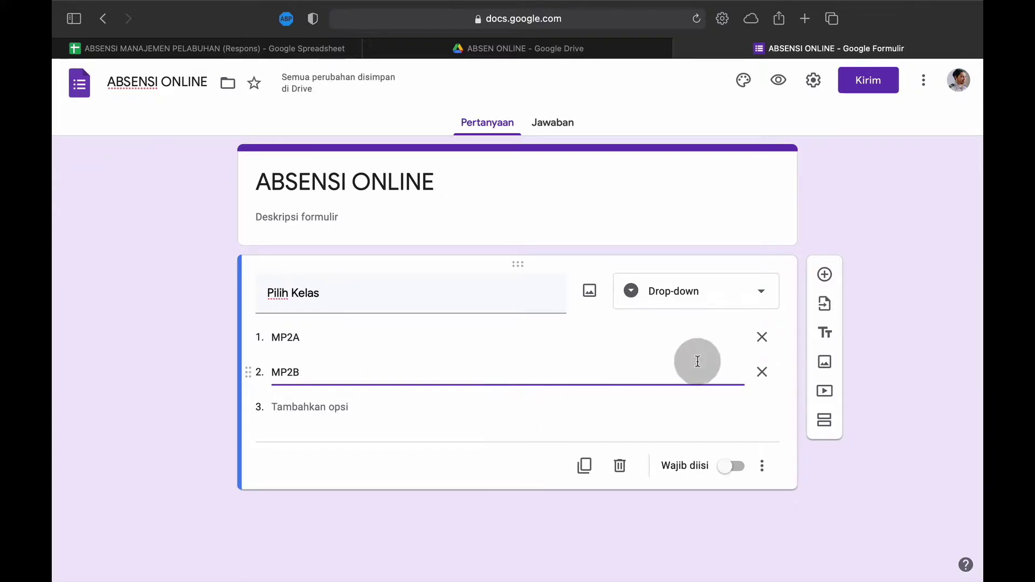
click(731, 469)
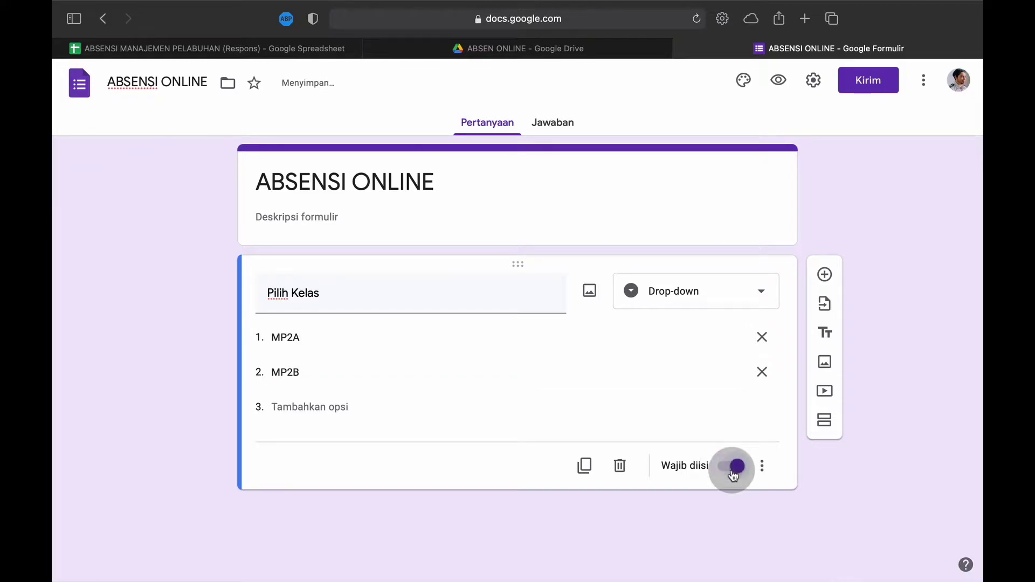
Step: Add a new section after the class question and title it "Kelas MP2A"
click(834, 438)
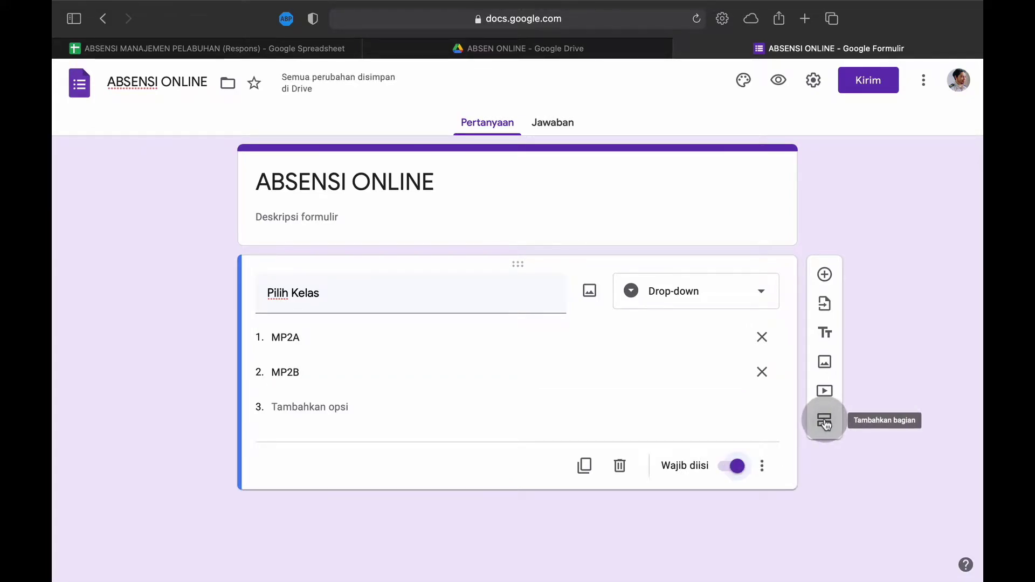
click(825, 422)
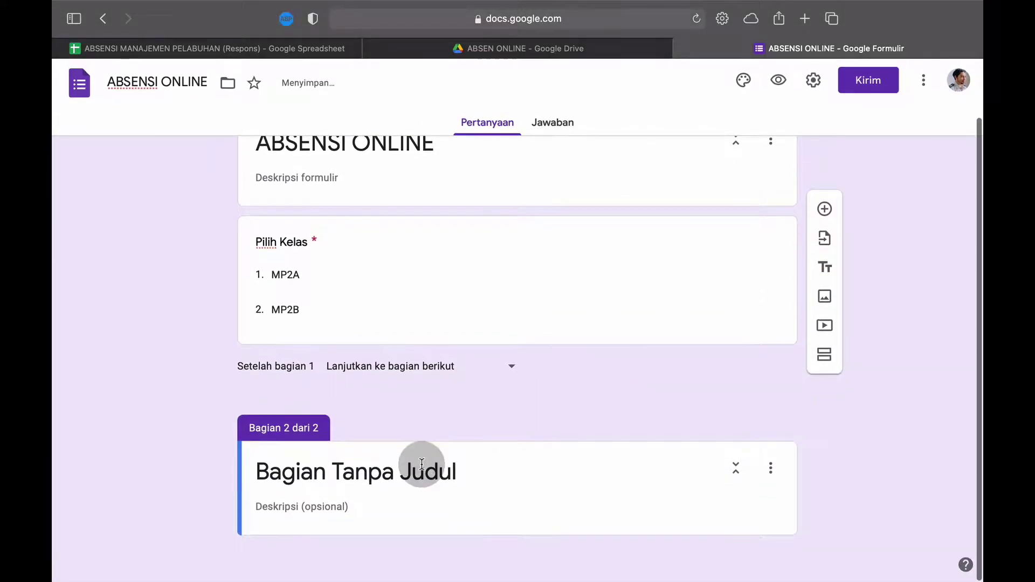
click(421, 464)
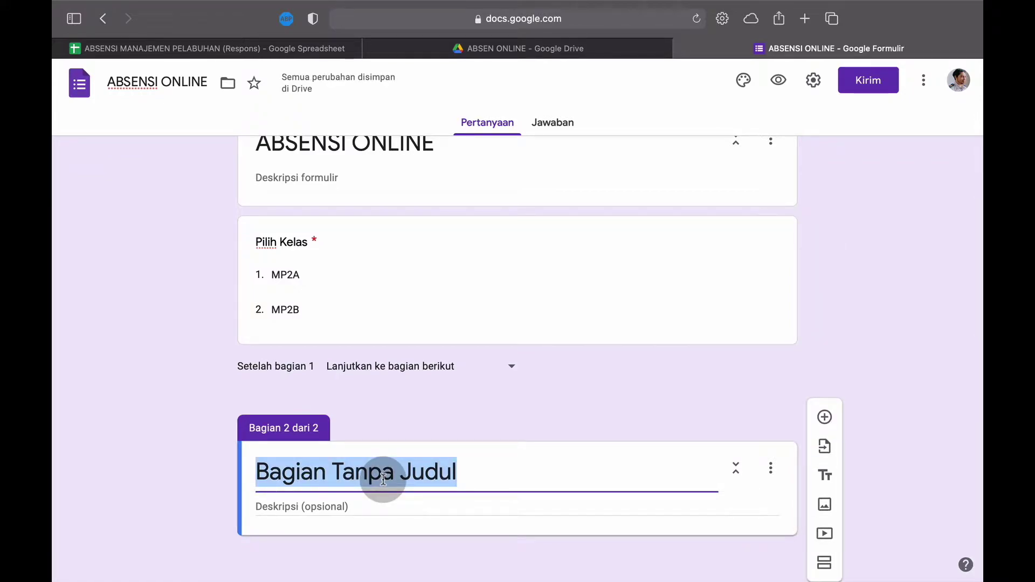
text(Kelas)
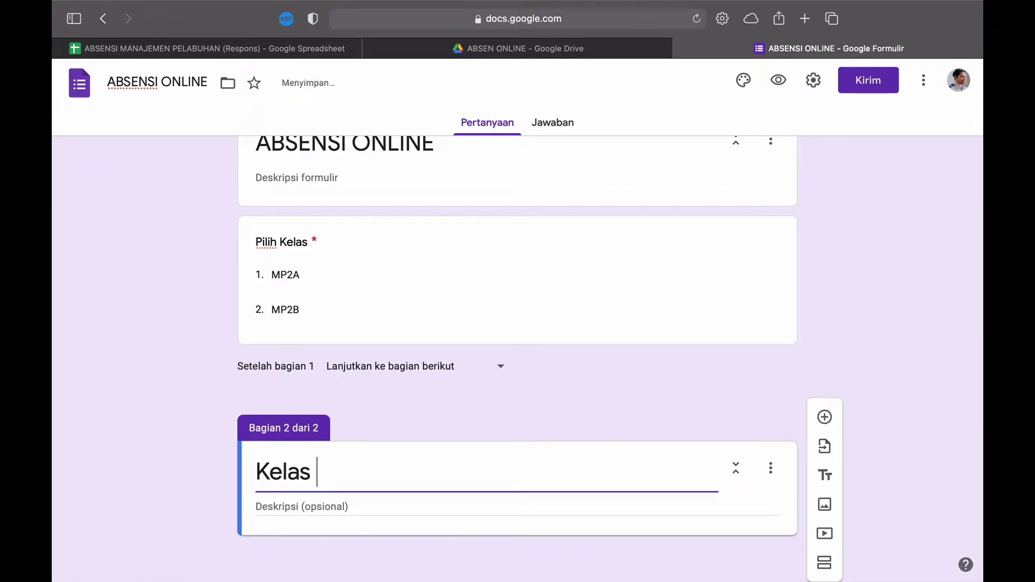
text( MP2A)
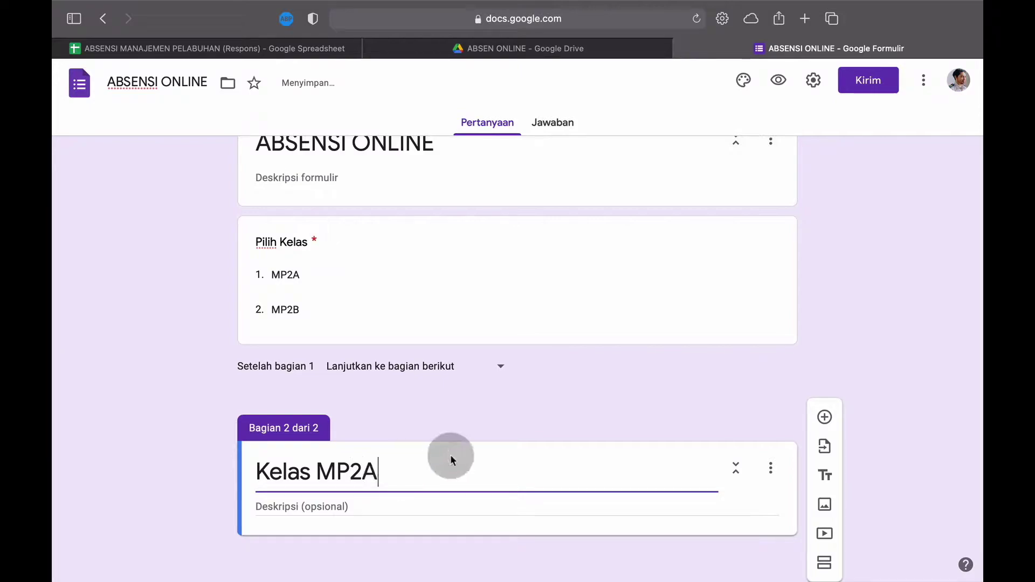
Step: Add a question titled "MP2A" to the Kelas MP2A section
click(825, 419)
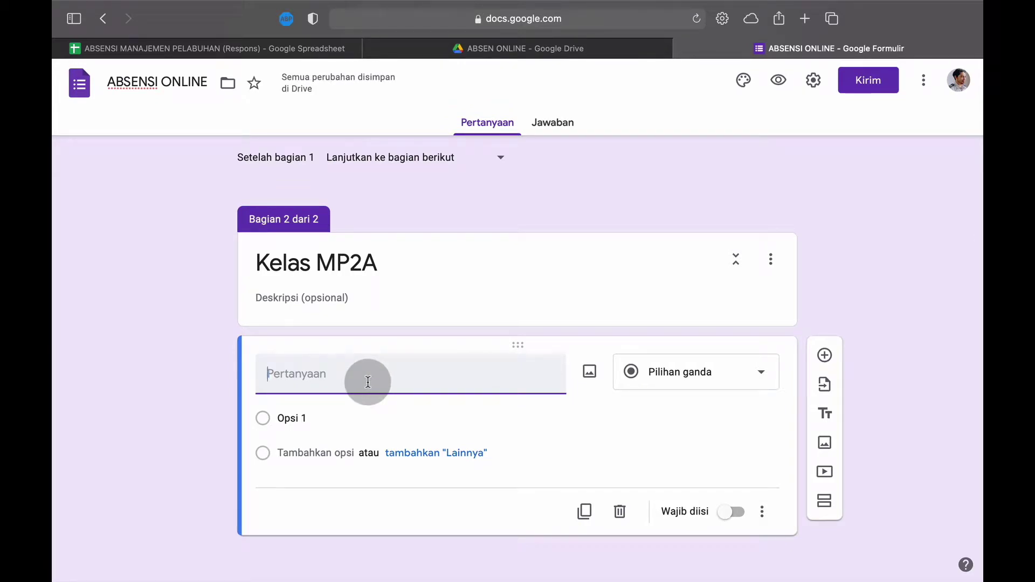
text(MP2)
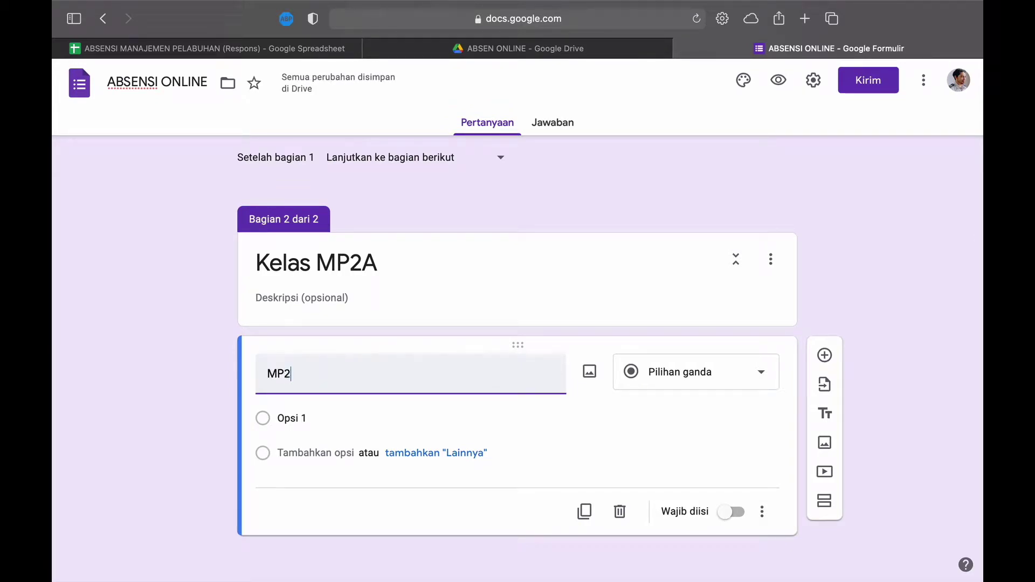
text(A)
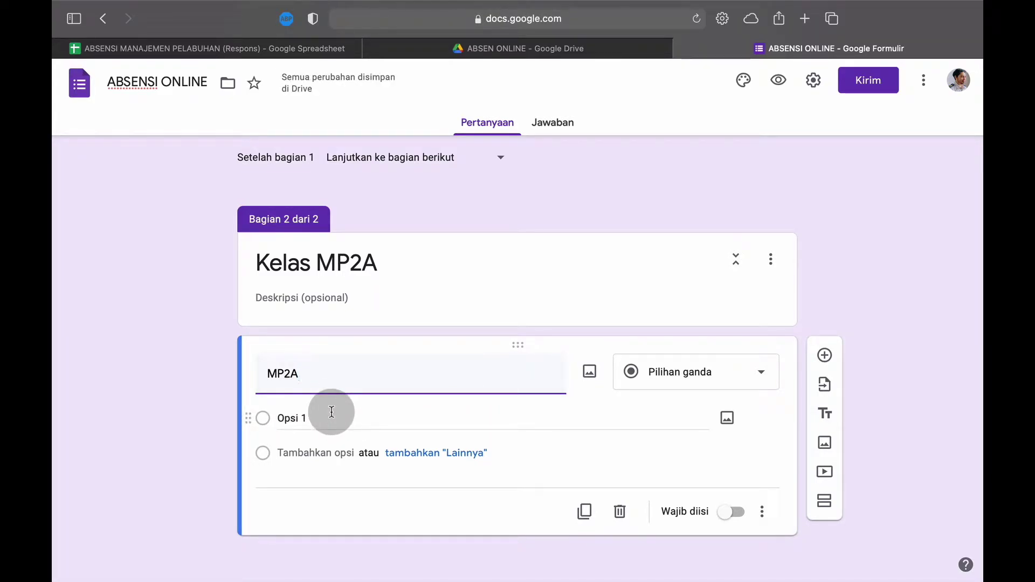
Step: In the ABSENSI MANAJEMEN PELABUHAN (Respons) spreadsheet, copy the student numbers and names in C12:D38 of sheet 2A/MP
click(210, 48)
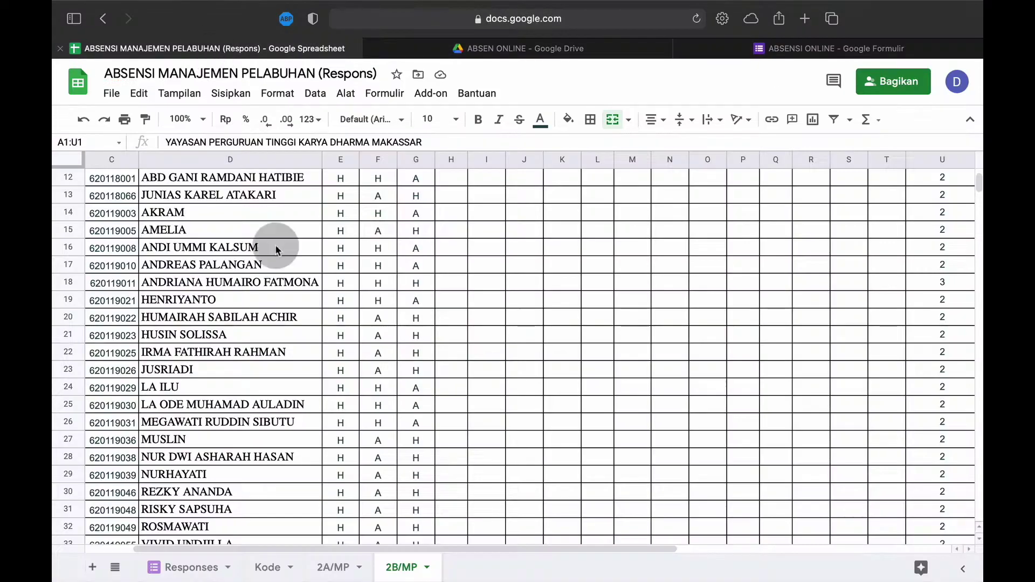
click(335, 567)
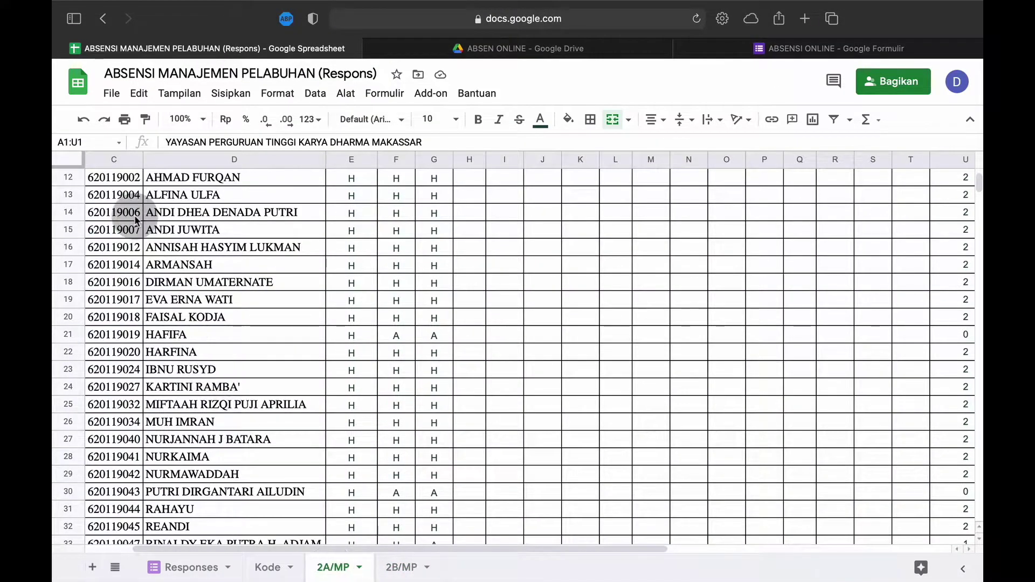
click(113, 177)
key(shift+Right)
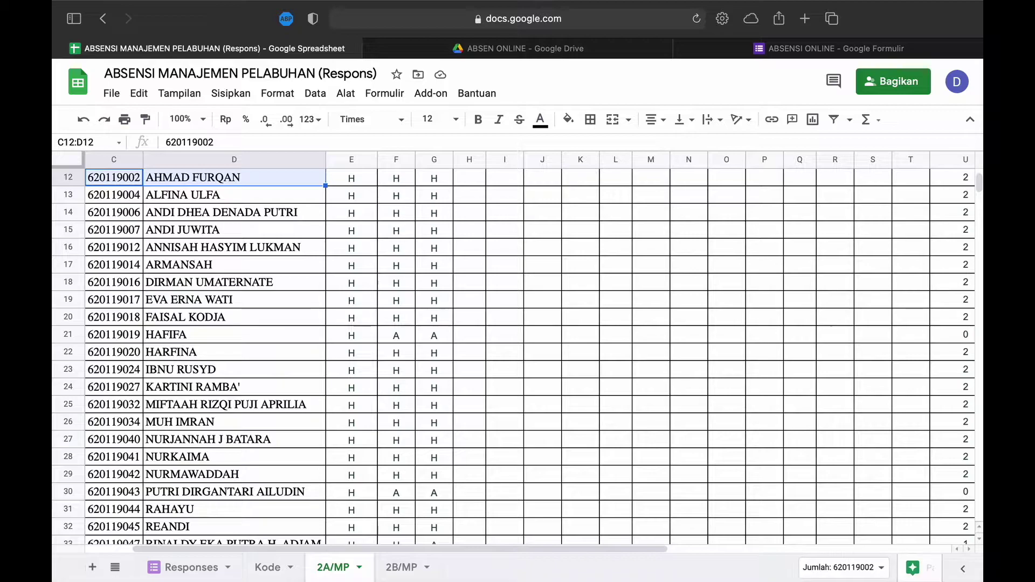
key(super+shift+Down)
right_click(170, 233)
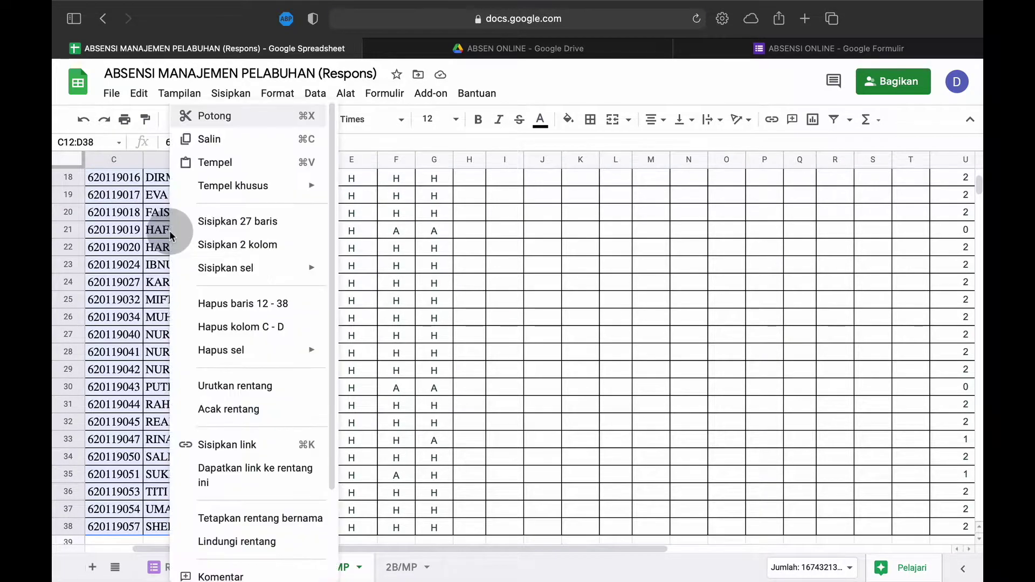
click(235, 146)
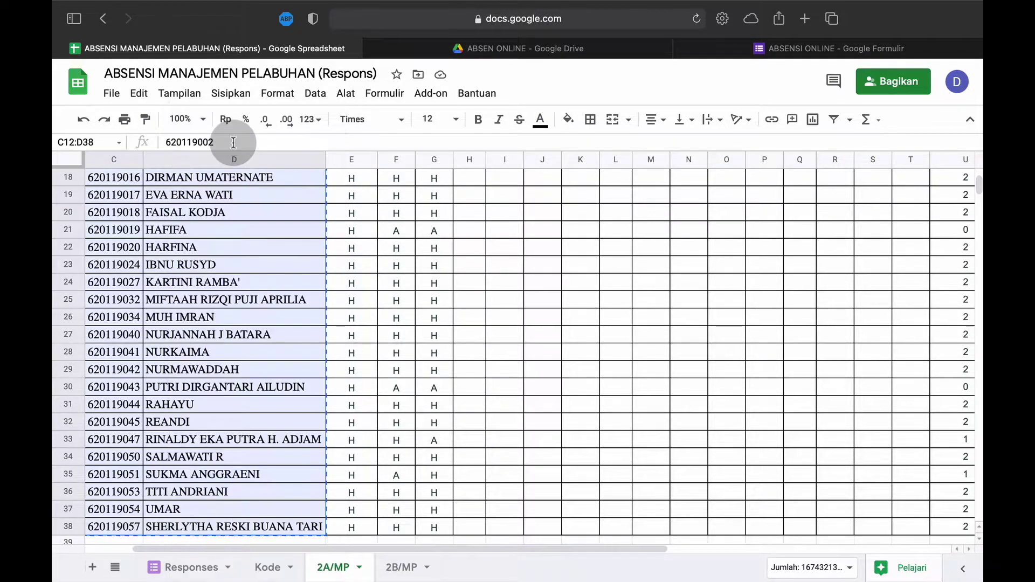
Step: Return to the ABSENSI ONLINE form and paste the copied student list as the answer options of the MP2A question
click(759, 50)
click(302, 418)
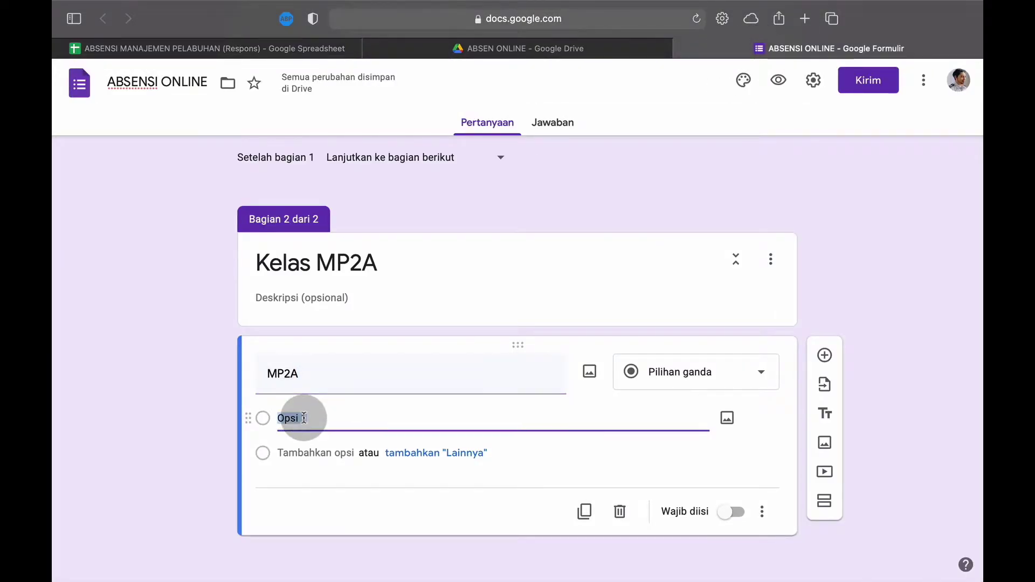
key(super+v)
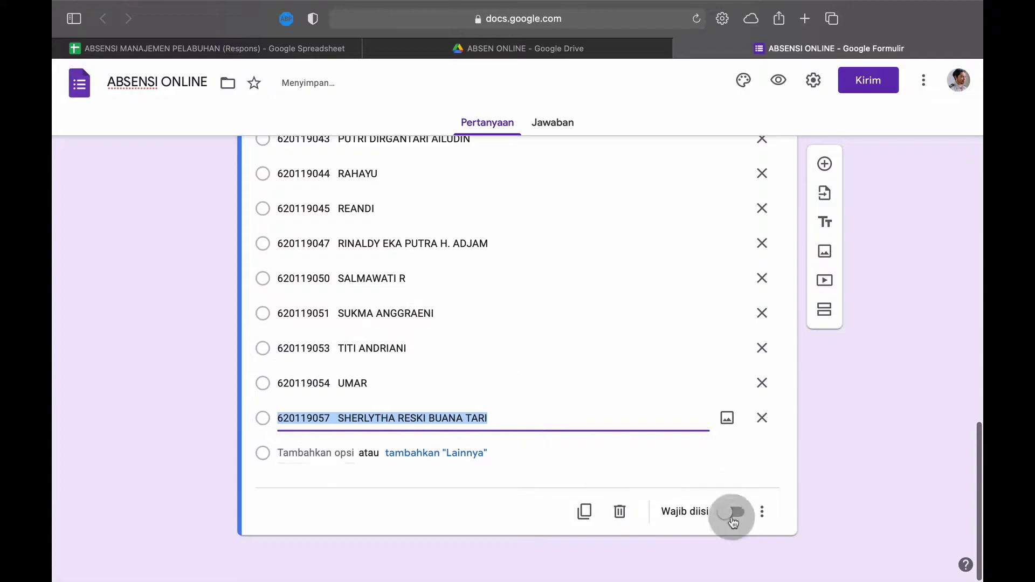
Step: Make the MP2A question required and change its type to Drop-down
click(732, 514)
scroll(672, 412, up, 20)
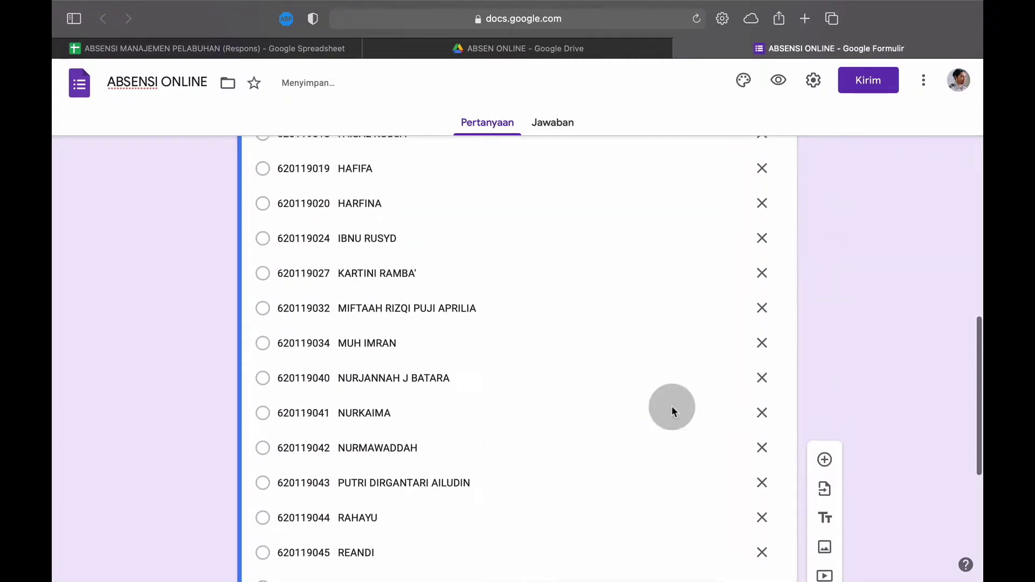
scroll(671, 411, up, 2)
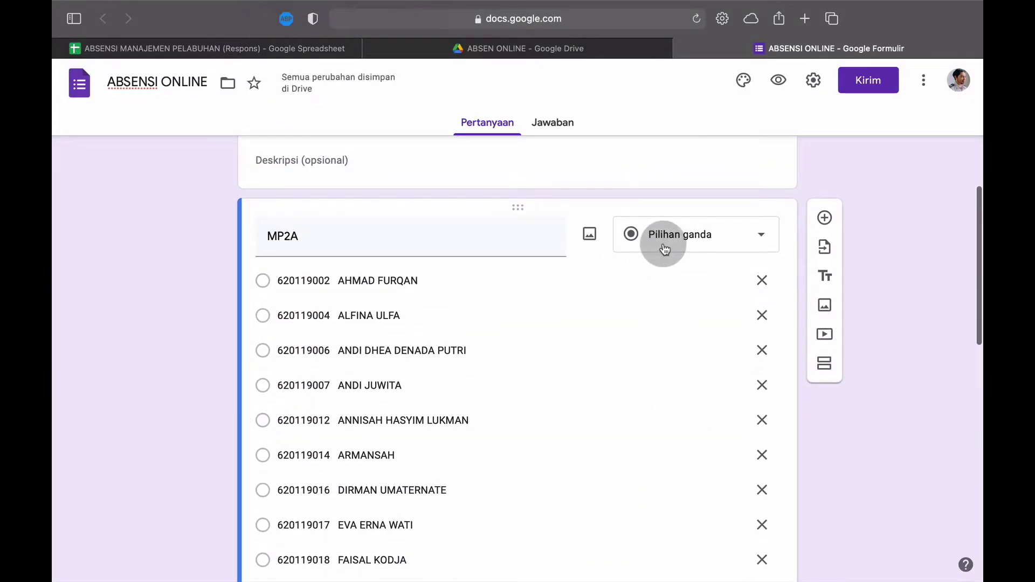
click(680, 234)
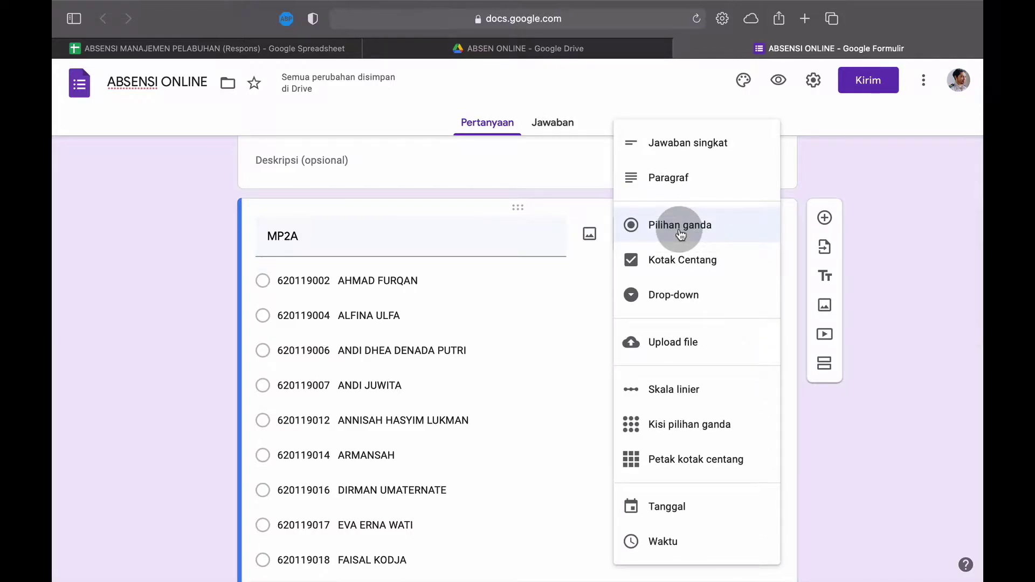
click(677, 294)
Step: Add a third section after the MP2A student list and title it "Kelas MP2B"
scroll(774, 368, down, 5)
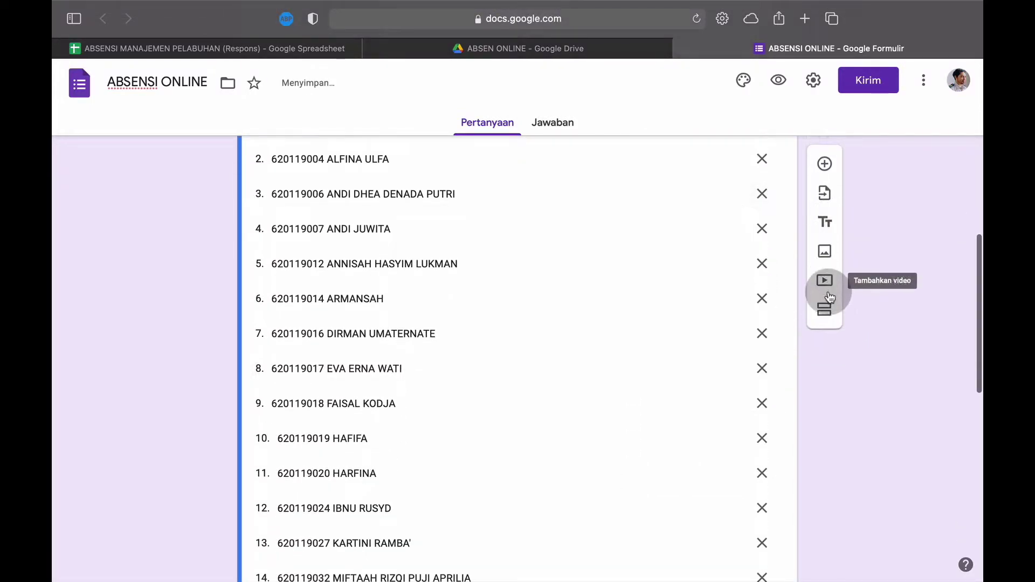
click(825, 313)
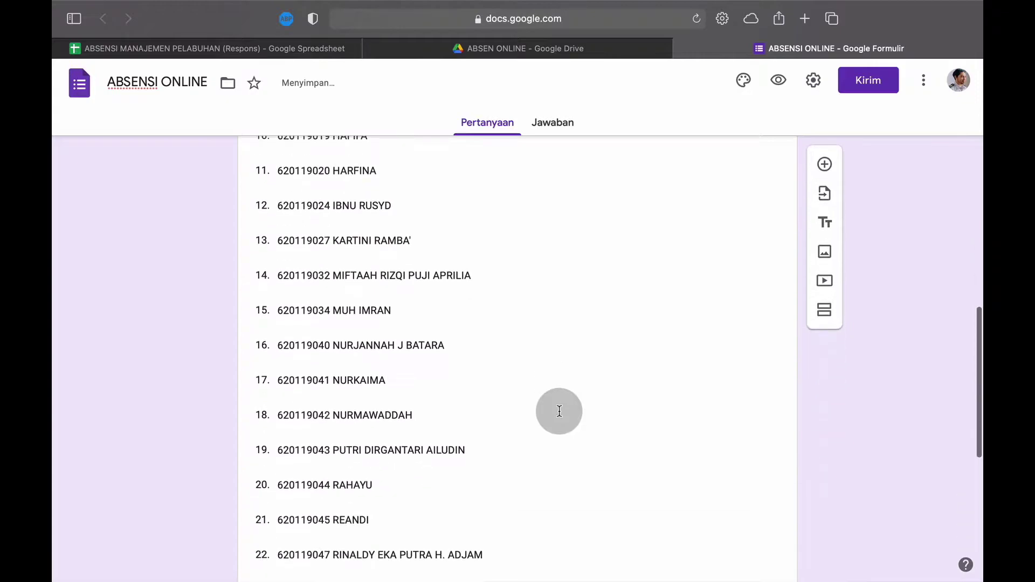
click(322, 473)
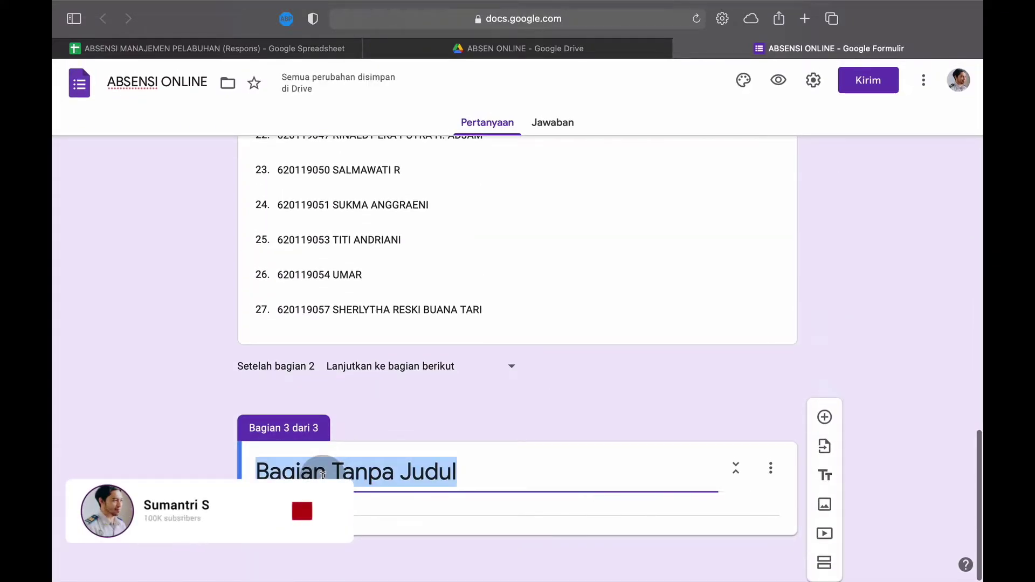
text(Kelas MP2B)
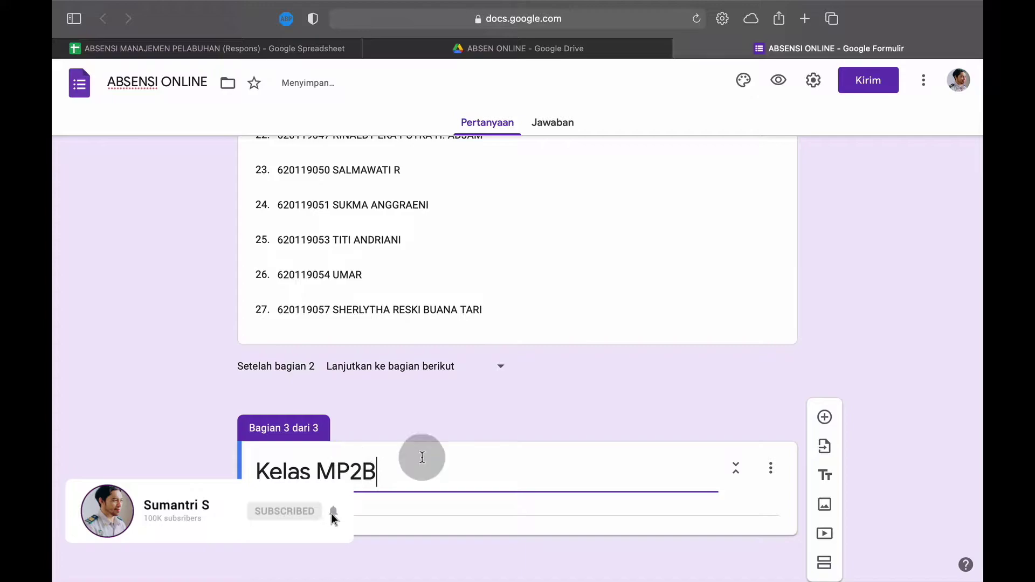
scroll(531, 435, down, 1)
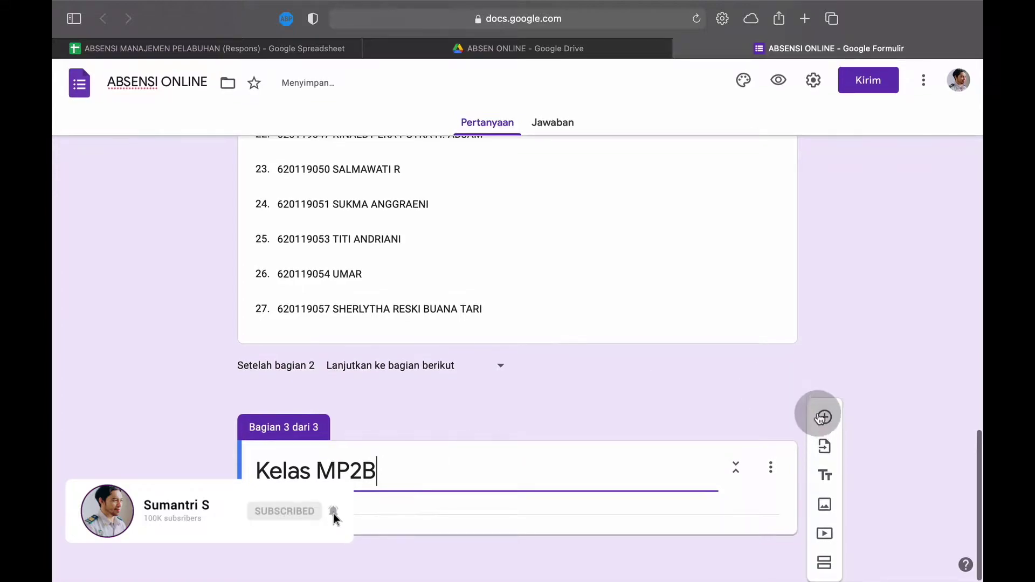
Step: Add a question titled "MP2B" to the Kelas MP2B section
click(824, 416)
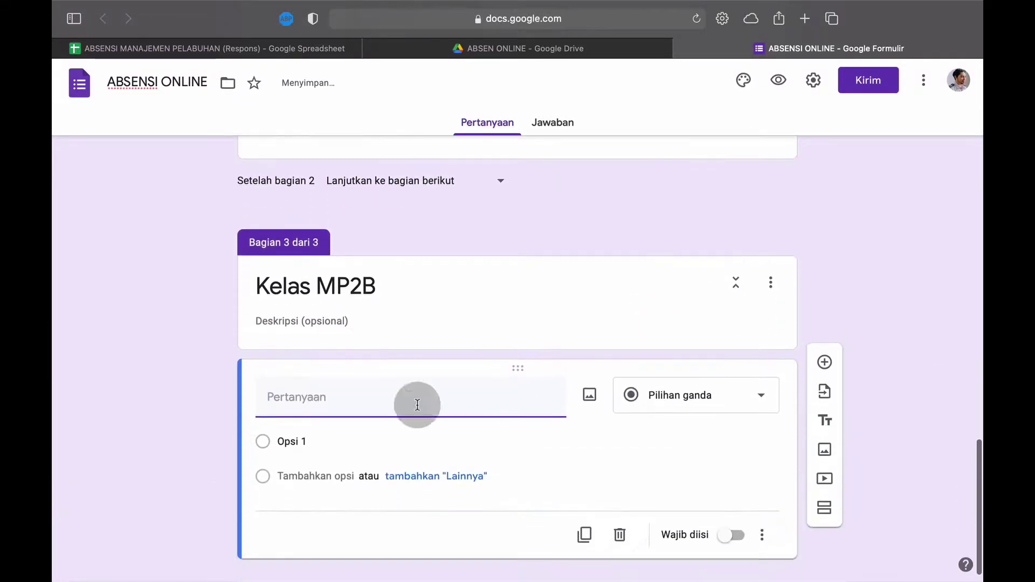
text(MP2)
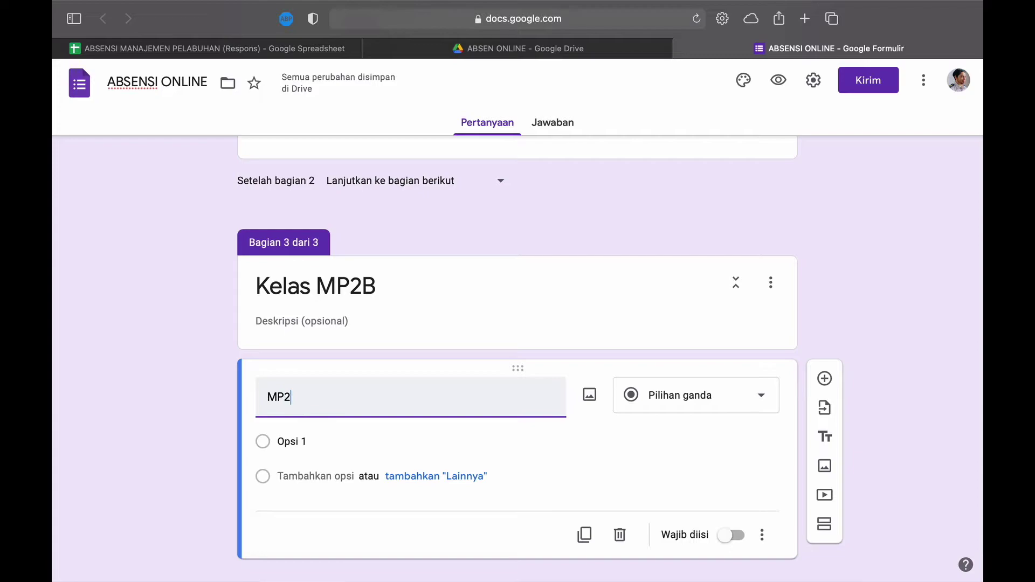
text(B)
Step: In the ABSENSI MANAJEMEN PELABUHAN (Respons) spreadsheet, copy the student numbers and names in C12:D34 of sheet 2B/MP
click(284, 48)
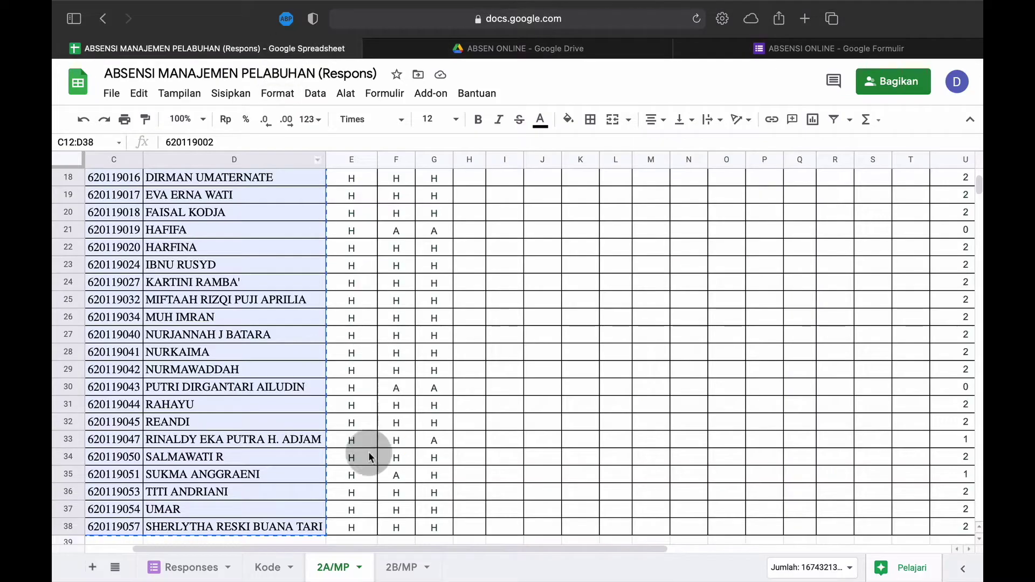
click(403, 566)
click(124, 184)
drag(124, 184, 232, 534)
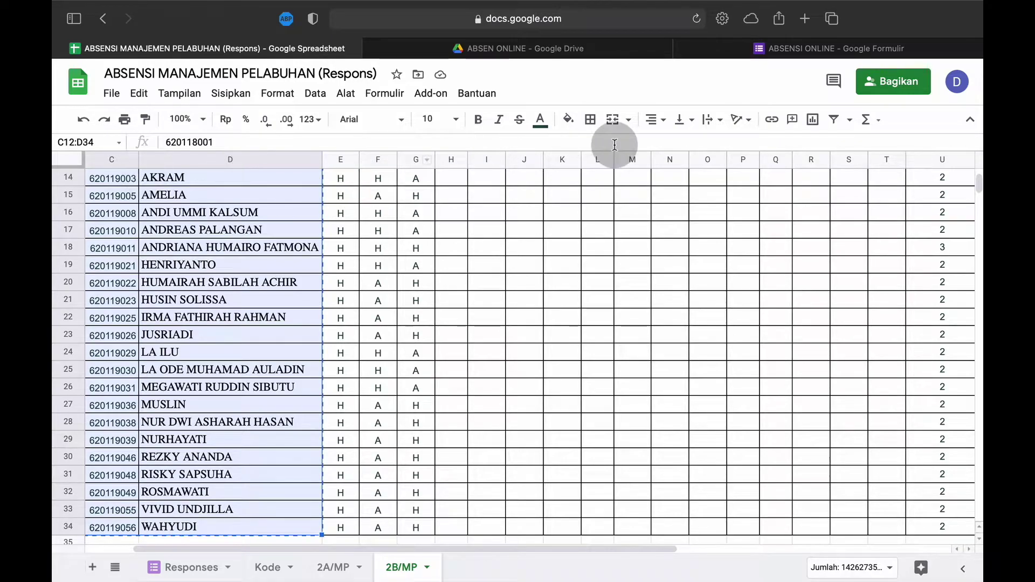
Step: Return to the ABSENSI ONLINE form and paste the copied student list as the answer options of the MP2B question
click(757, 50)
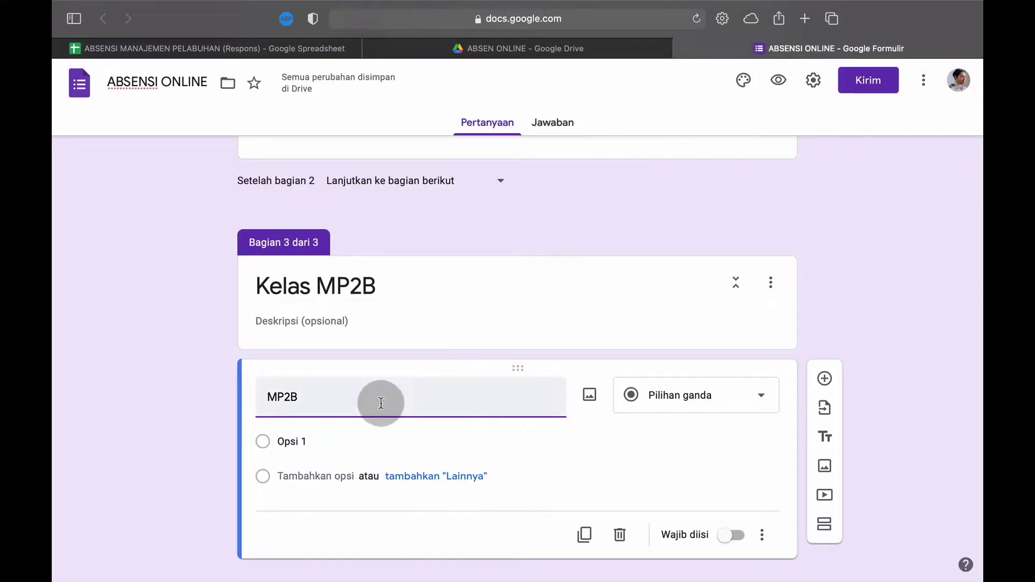
click(313, 439)
key(ctrl+v)
Step: Make the MP2B question required and change its type to Drop-down
click(731, 511)
scroll(700, 418, up, 8)
scroll(700, 418, up, 4)
click(711, 296)
click(676, 294)
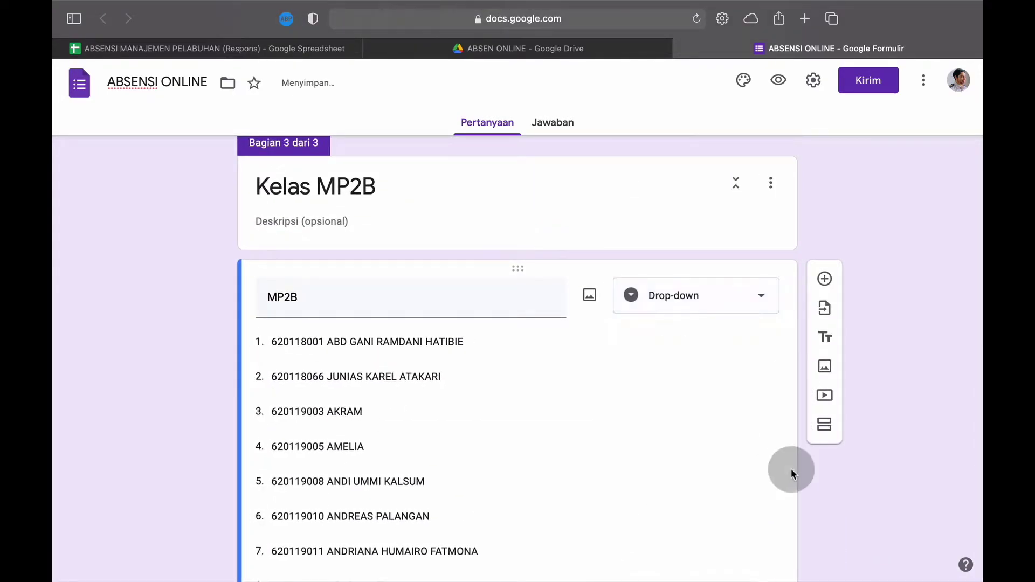
Step: Add a fourth section after the MP2B student list and title it "Keterangan"
scroll(791, 468, down, 5)
click(826, 312)
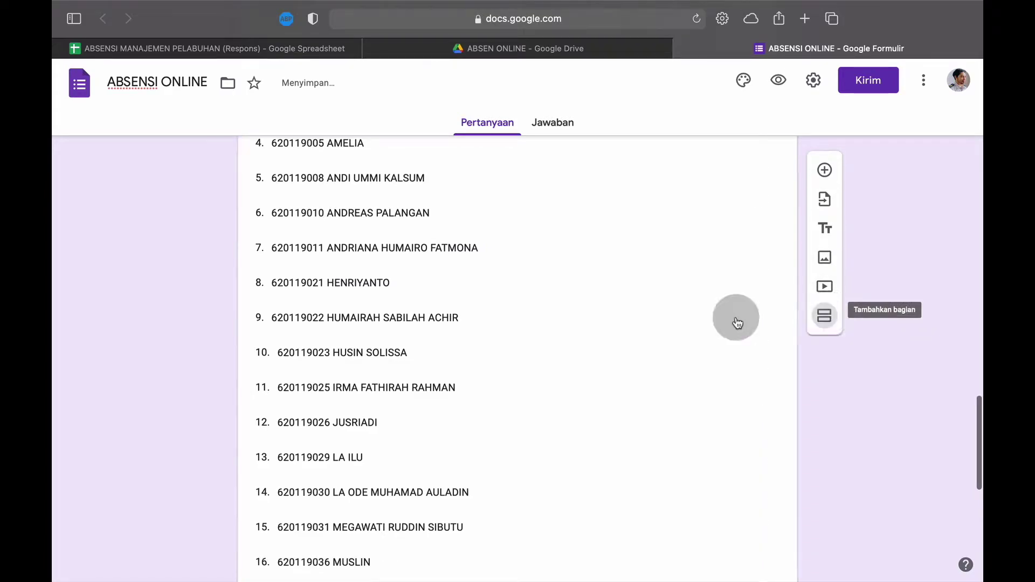
click(377, 472)
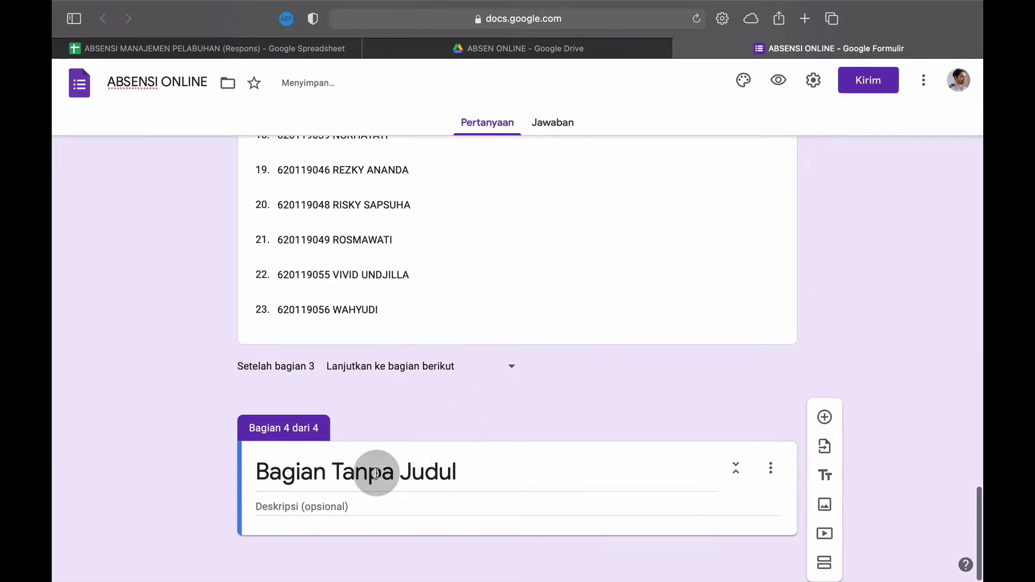
text(Keteranga)
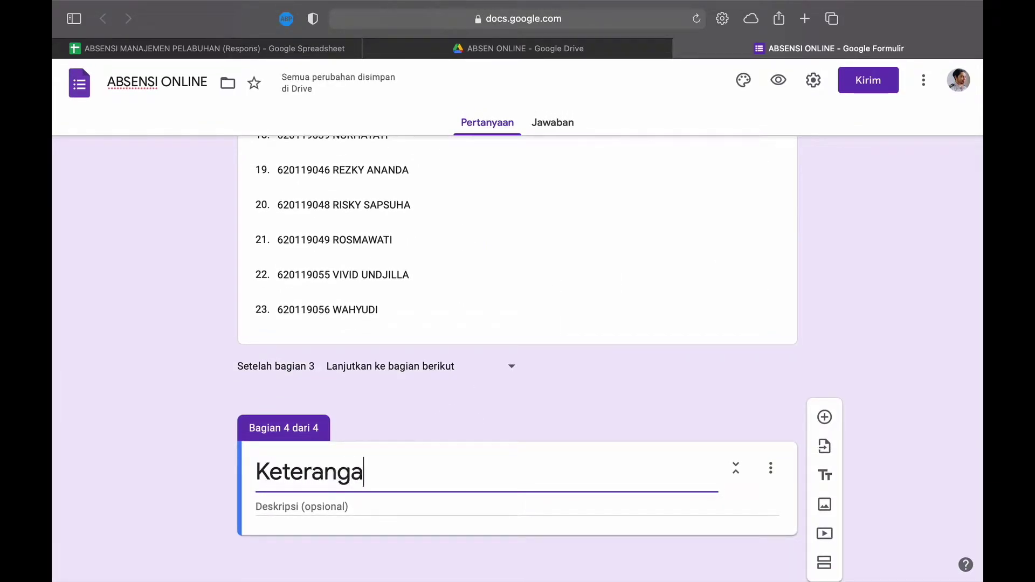
text(n)
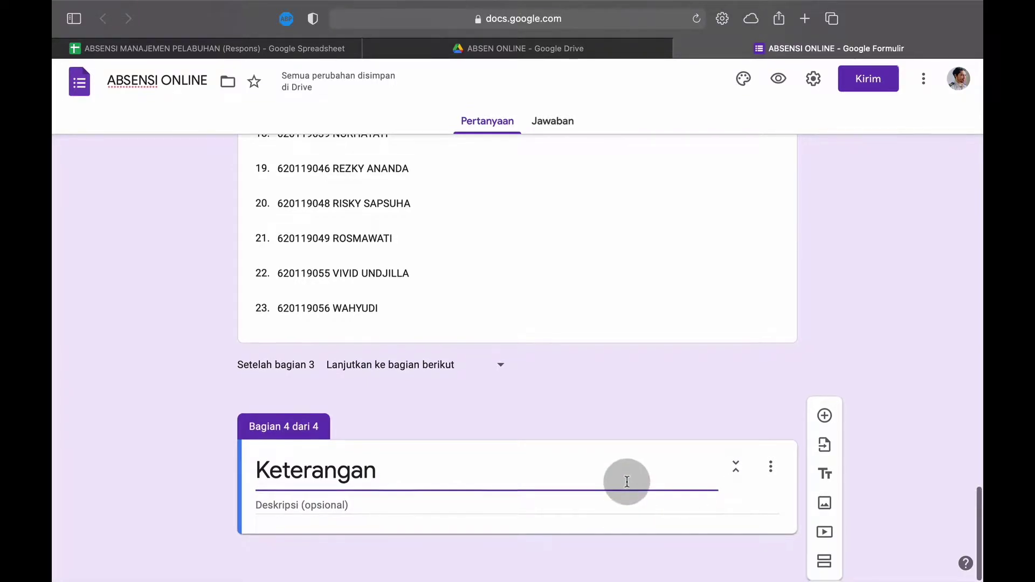
Step: Add a question titled "Keterangan" to the fourth section and rename the section "Kehadiran"
click(825, 417)
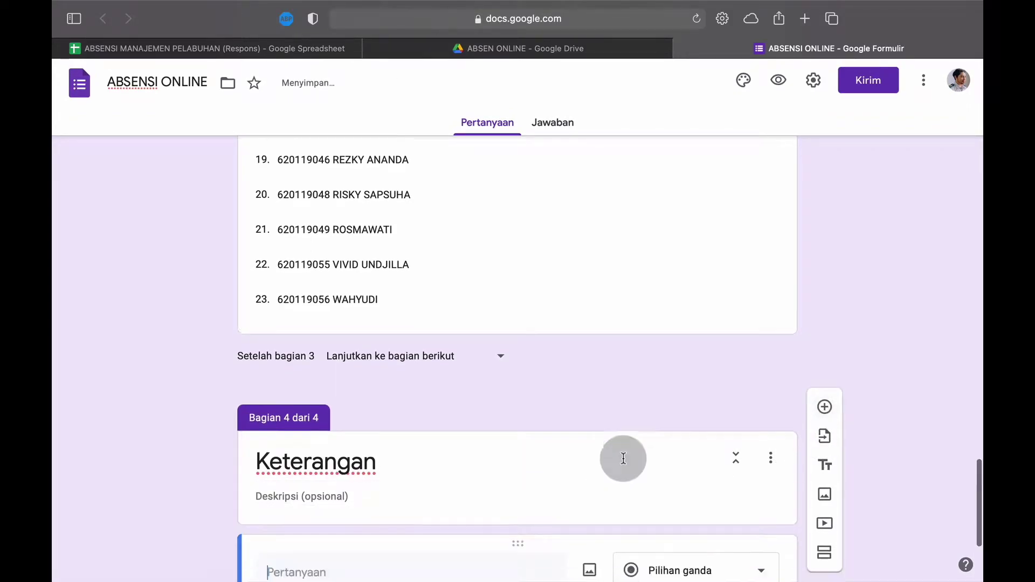
text(Ketera)
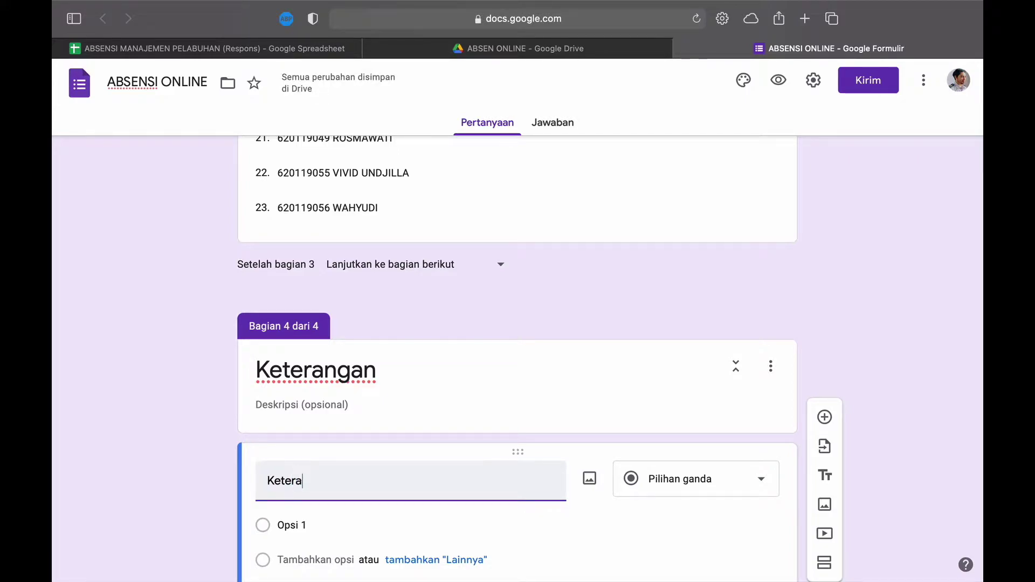
text(ngan)
double_click(346, 371)
text(Kehadiran)
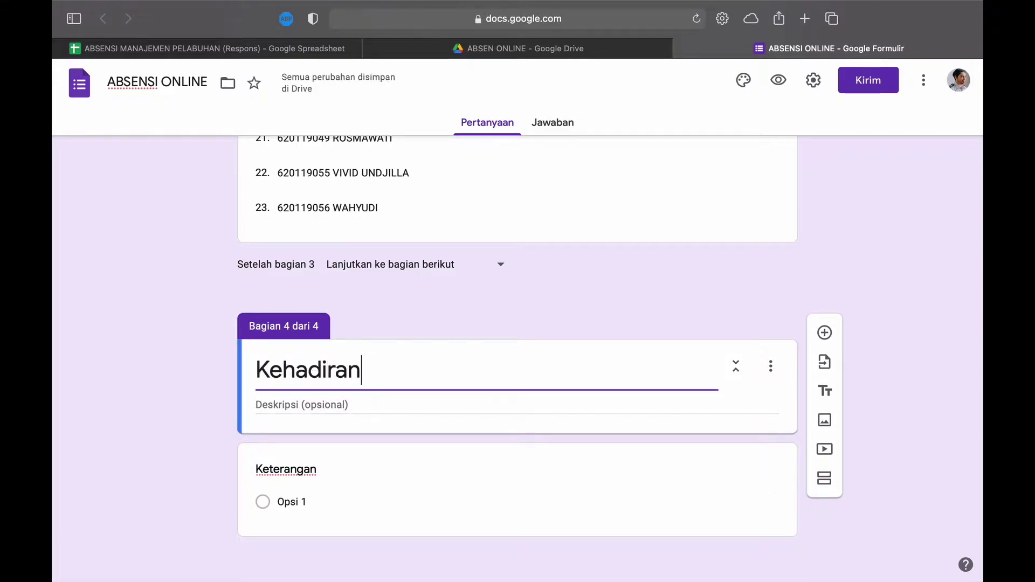
Step: Give the Keterangan question the answer options H, I and S
click(289, 502)
text(H)
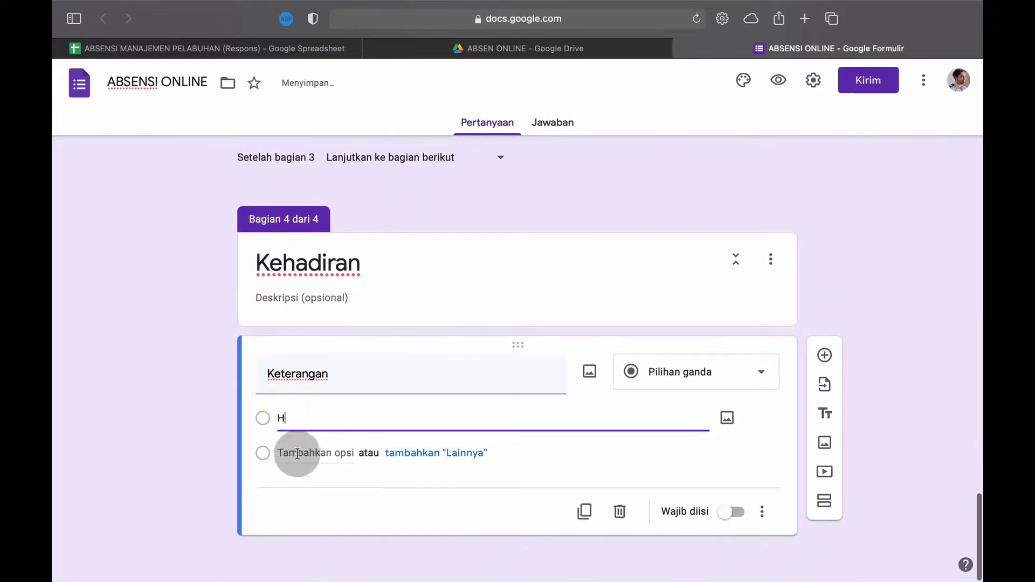
click(296, 559)
text(I)
click(298, 488)
text(S)
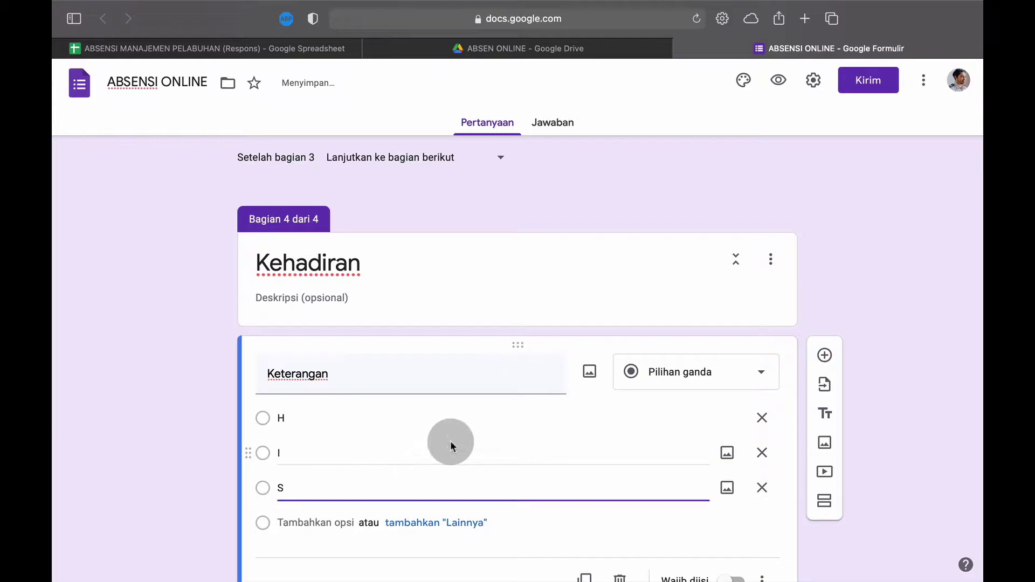
Step: Enable going to a section based on the answer for the Pilih Kelas question in the first section
scroll(450, 441, up, 15)
scroll(450, 441, up, 20)
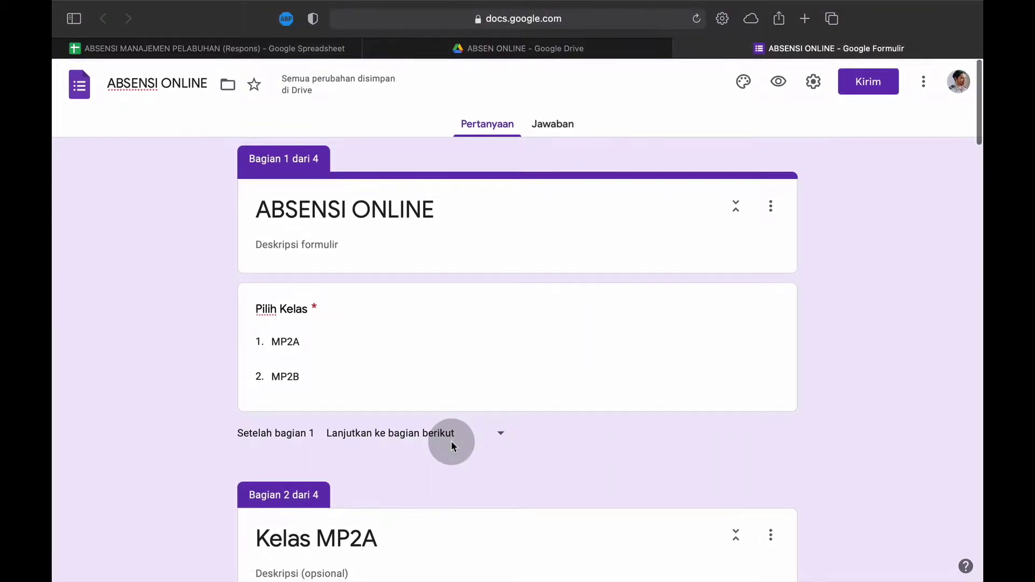
click(573, 331)
click(294, 384)
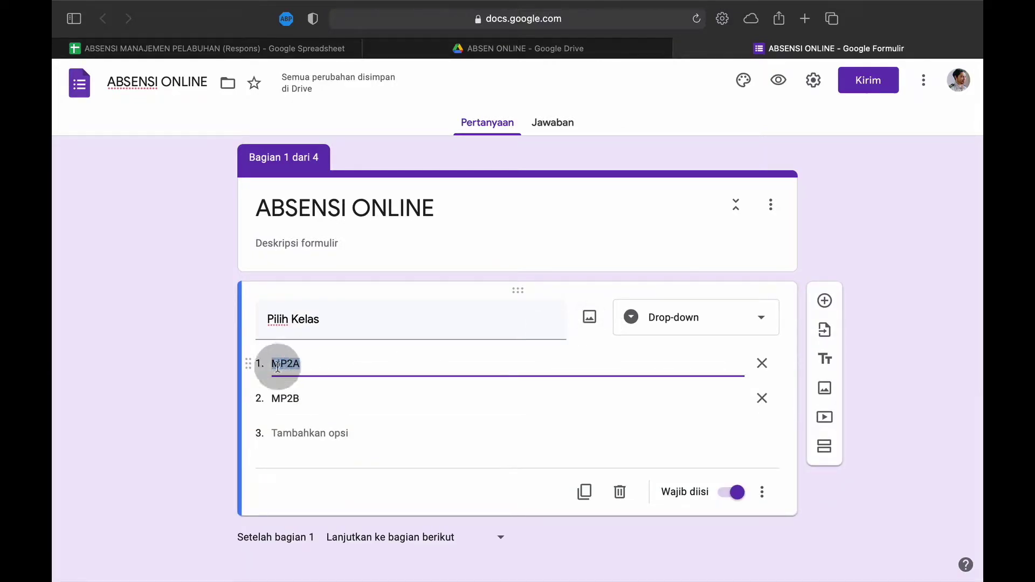
scroll(313, 410, down, 5)
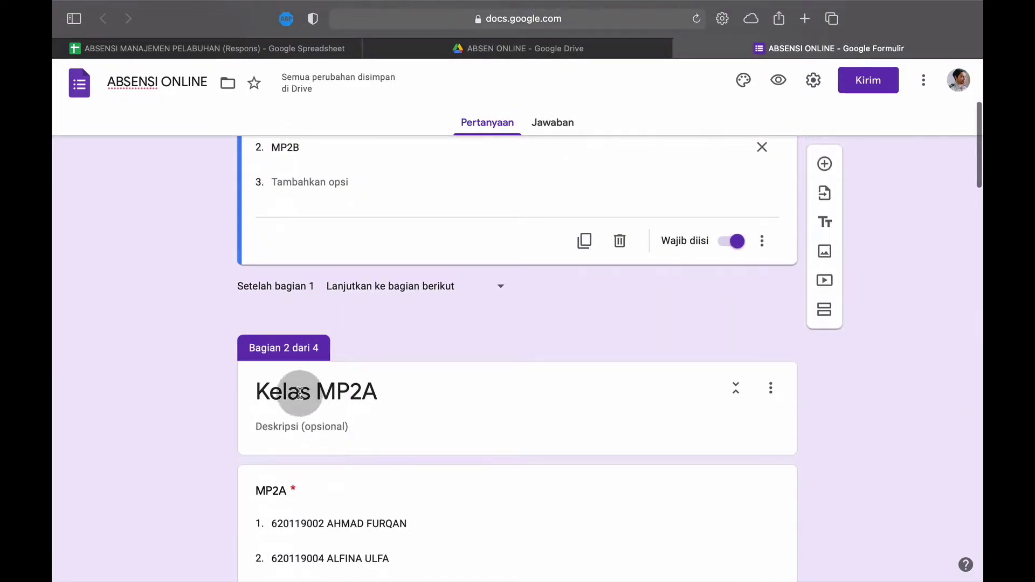
scroll(338, 408, up, 3)
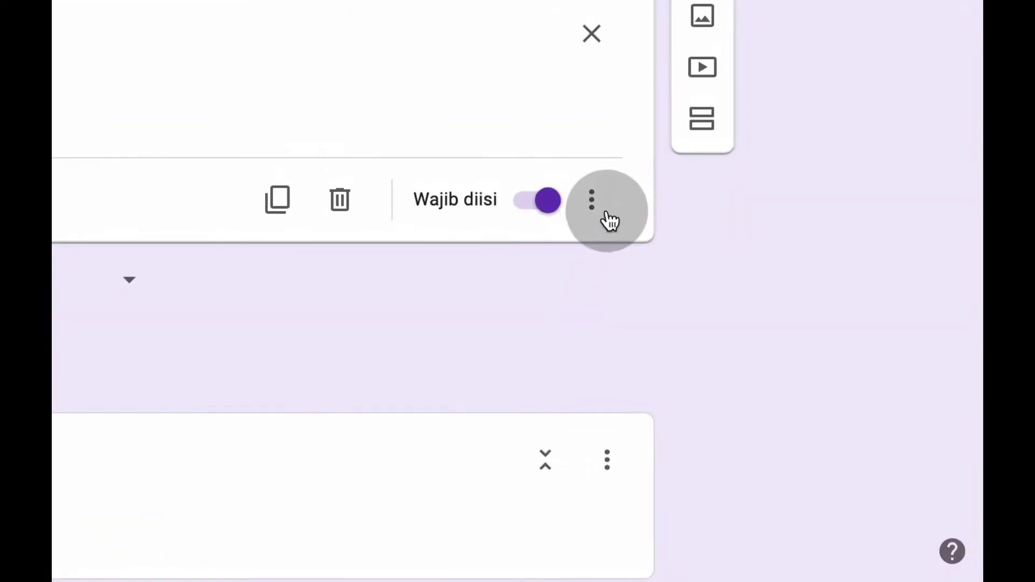
click(765, 396)
click(613, 201)
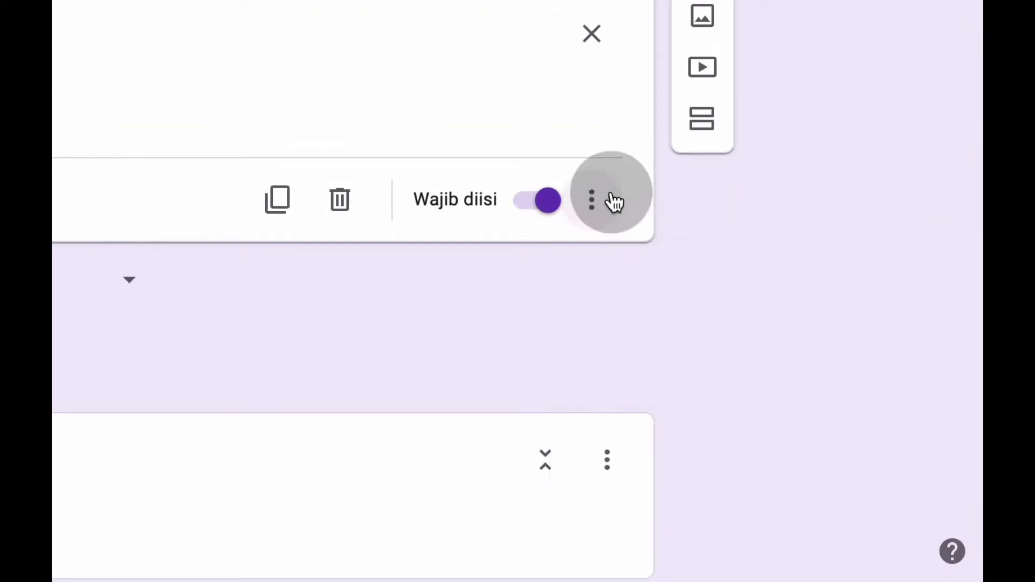
click(605, 206)
click(695, 377)
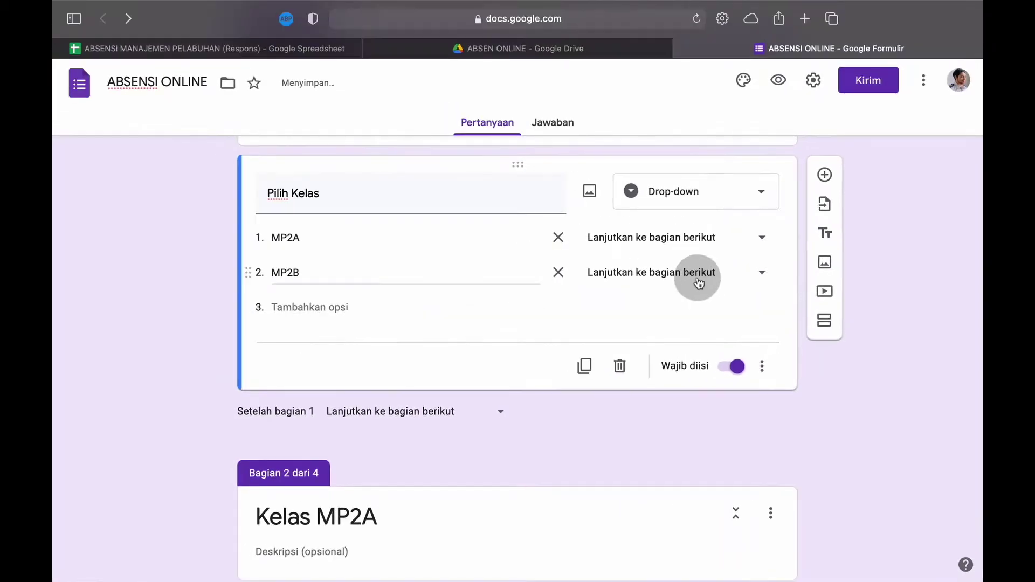
Step: Route the MP2A answer to section 2 (Kelas MP2A) and the MP2B answer to section 3 (Kelas MP2B)
click(643, 238)
click(655, 308)
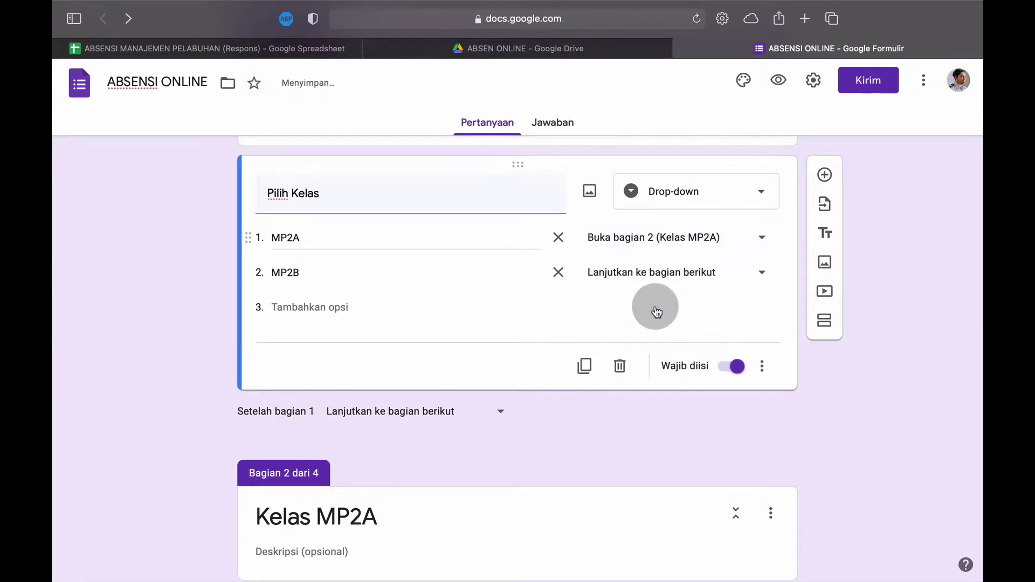
click(636, 272)
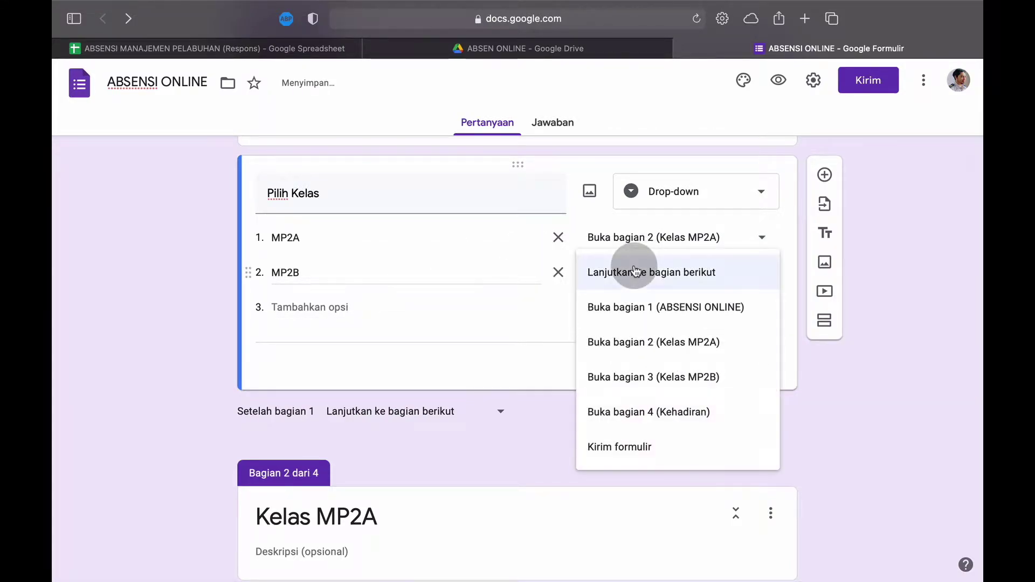
click(650, 377)
Step: Set the form to go to section 4 (Kehadiran) after section 2
scroll(542, 412, down, 6)
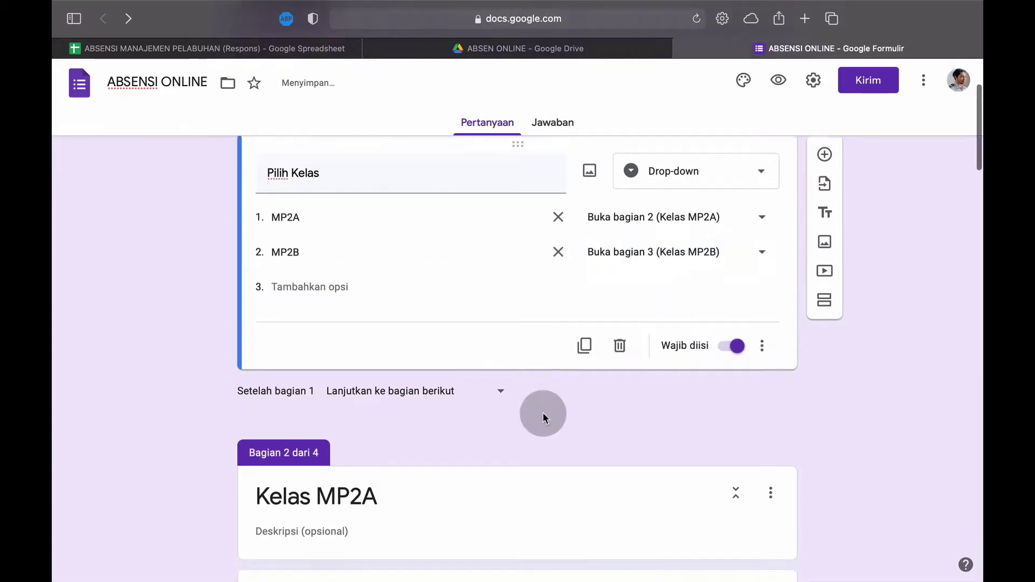
scroll(330, 278, up, 1)
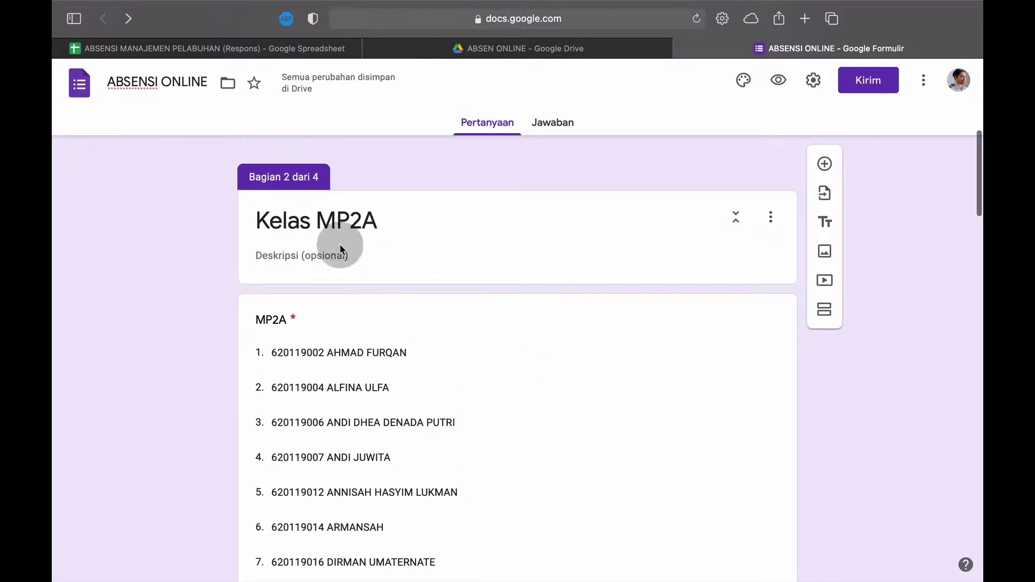
scroll(368, 276, down, 15)
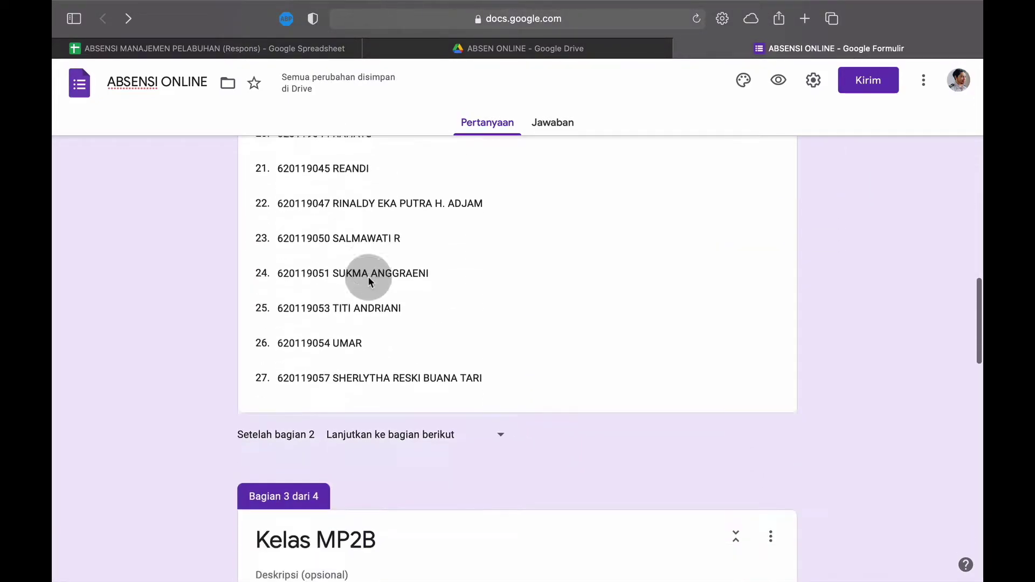
click(496, 309)
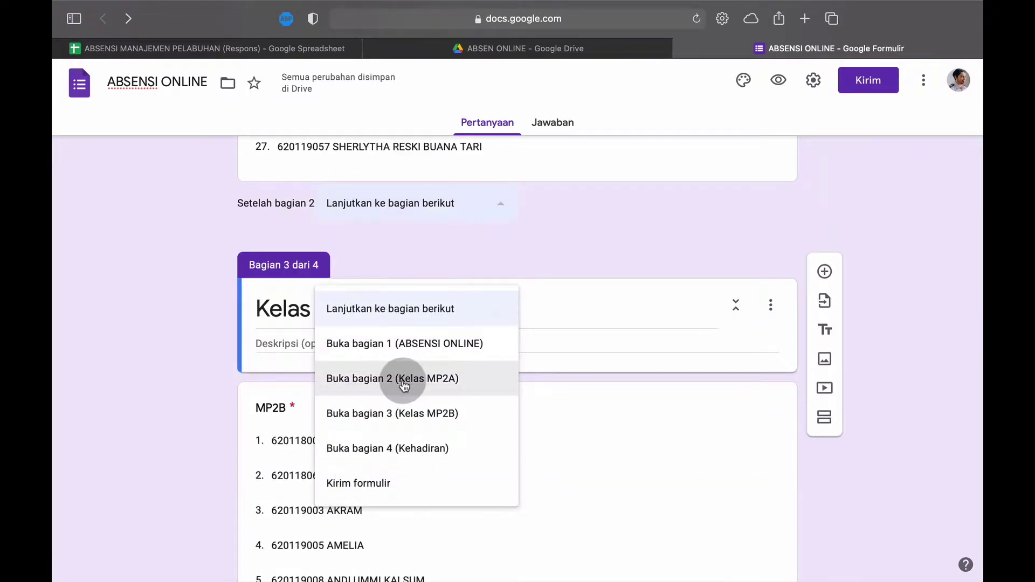
click(403, 451)
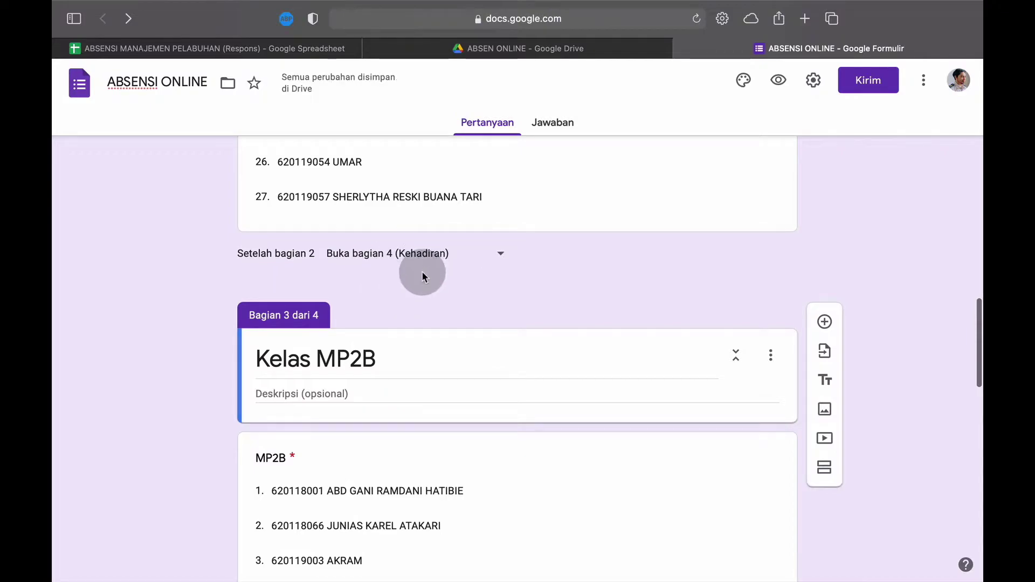
Step: Set the form to go to section 4 (Kehadiran) after section 3
scroll(423, 278, down, 5)
scroll(424, 290, down, 7)
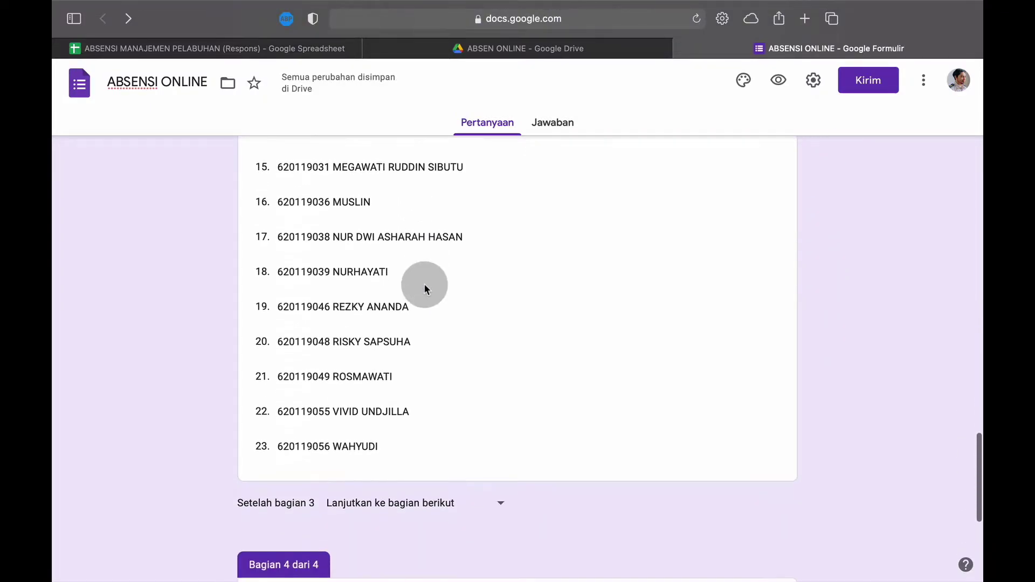
click(485, 407)
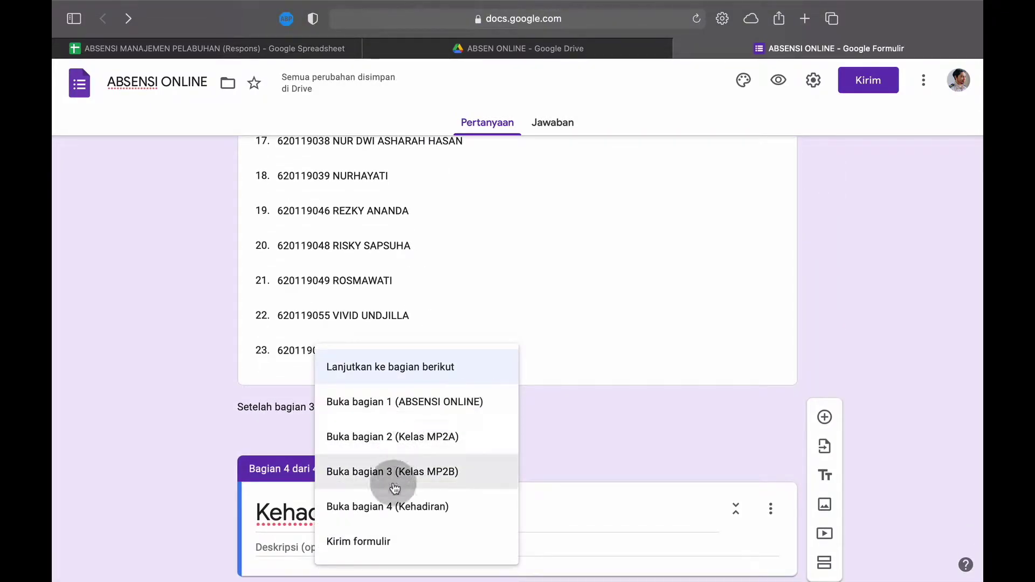
click(379, 513)
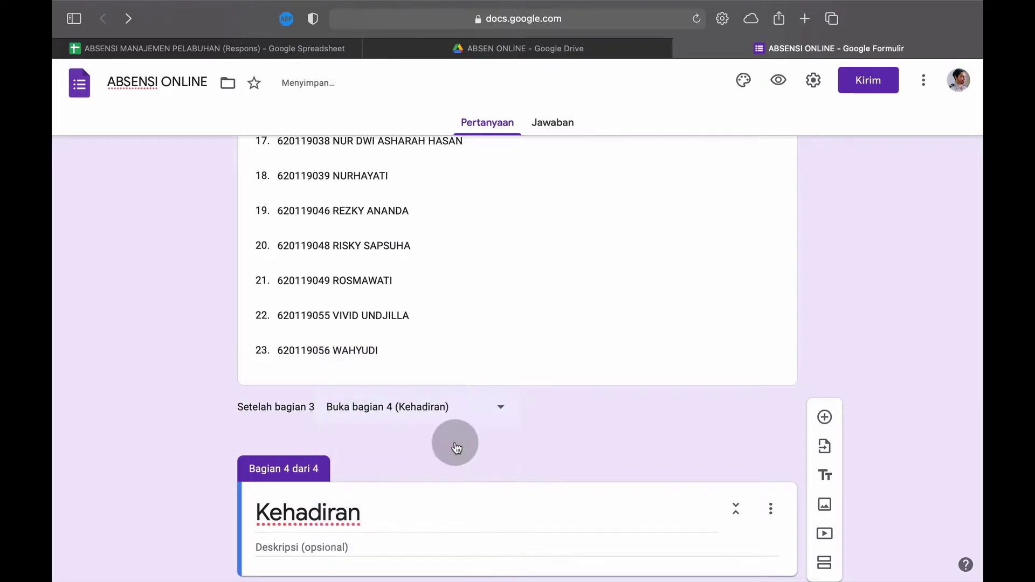
Step: Look over the form's sections and open the form preview
scroll(454, 442, down, 2)
scroll(455, 441, up, 20)
scroll(455, 442, up, 10)
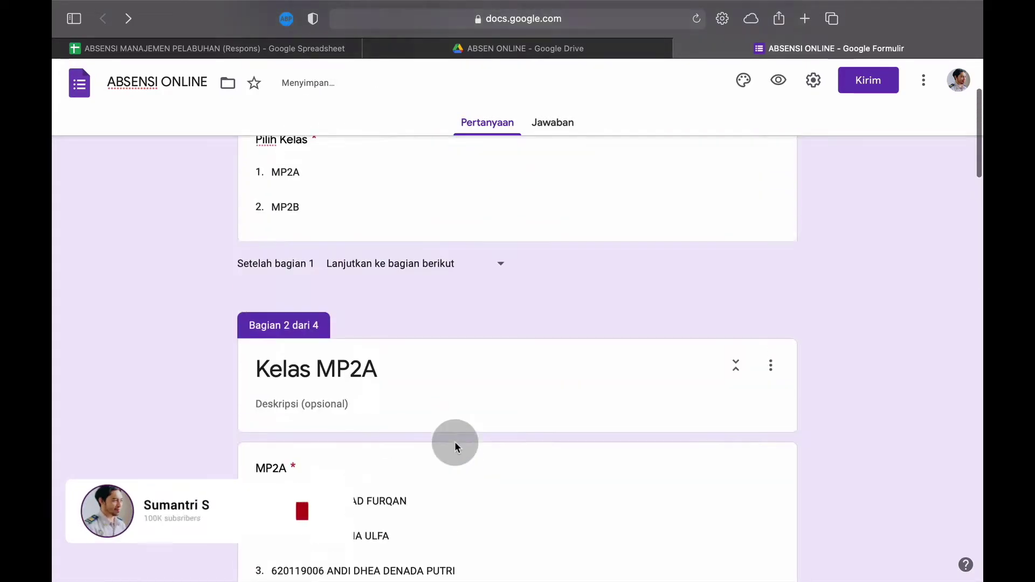
scroll(454, 441, down, 3)
scroll(455, 442, up, 2)
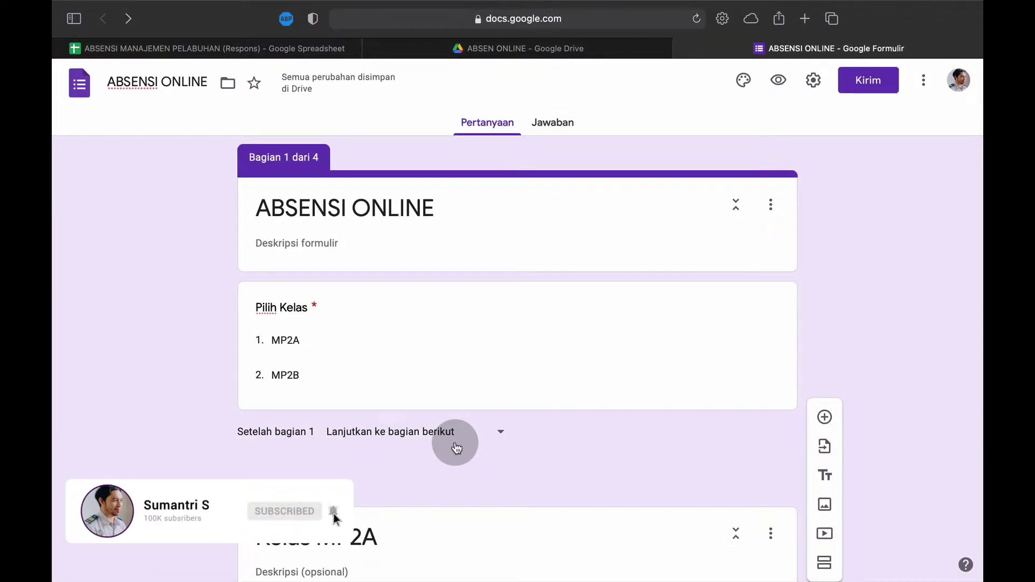
scroll(455, 446, down, 4)
scroll(539, 351, up, 4)
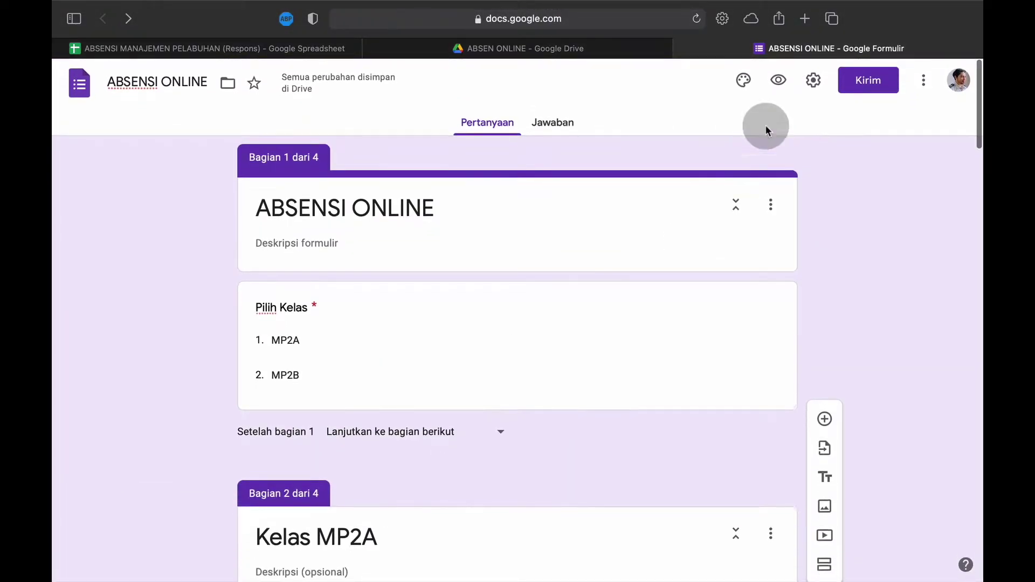
click(779, 81)
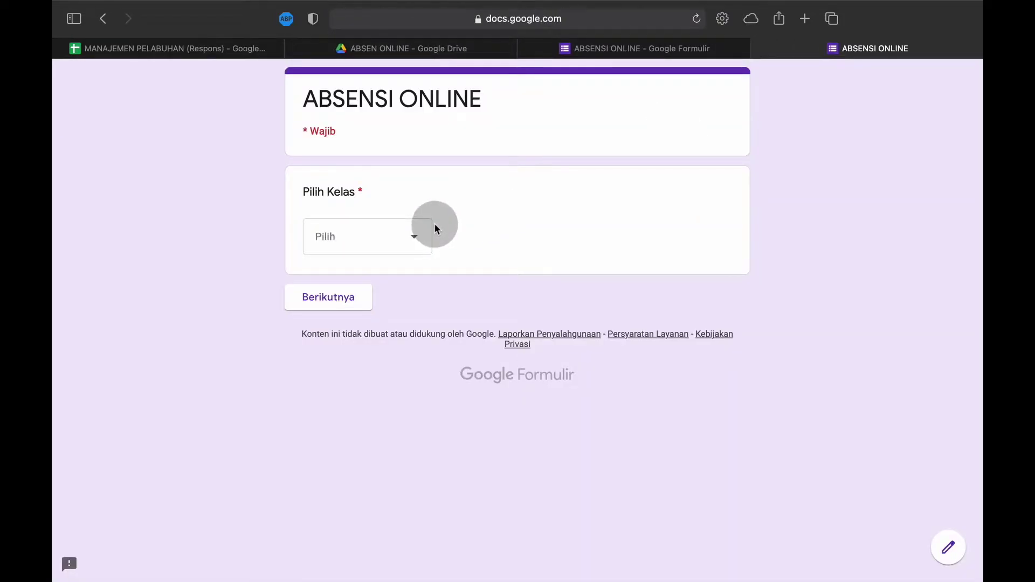
Step: Submit a test response for class MP2A with the first student in the list and attendance H
click(406, 238)
click(351, 277)
click(340, 312)
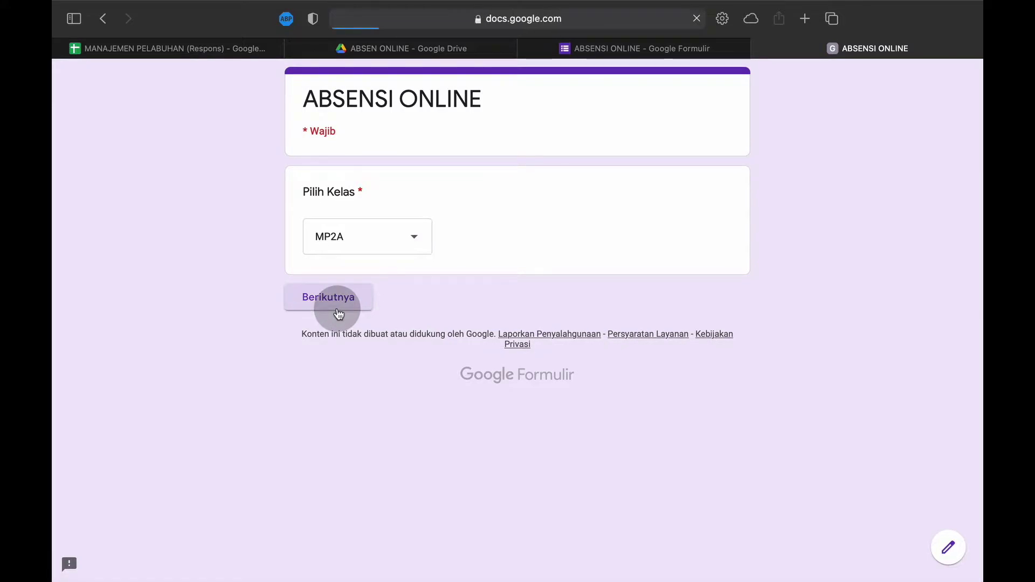
click(393, 283)
click(388, 148)
click(416, 330)
click(317, 259)
click(396, 382)
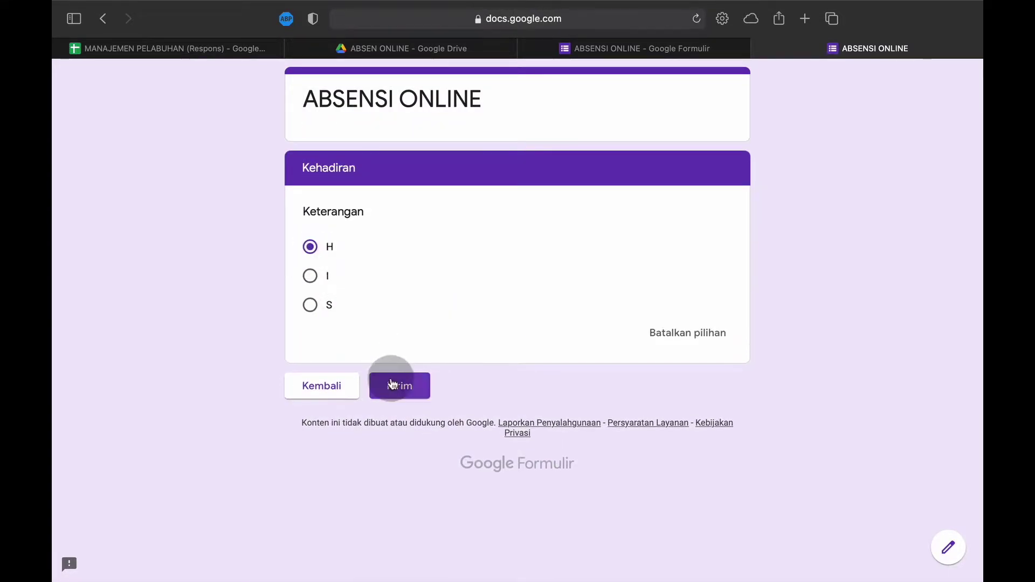
Step: Submit another test response for class MP2B with the first student in the list and attendance H
click(358, 177)
click(343, 235)
click(342, 318)
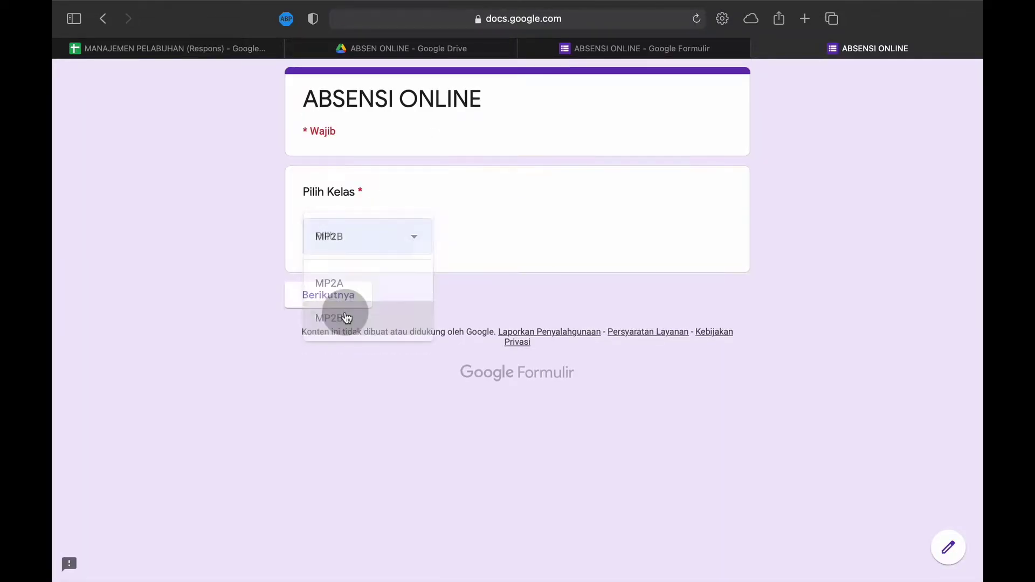
click(328, 296)
click(355, 272)
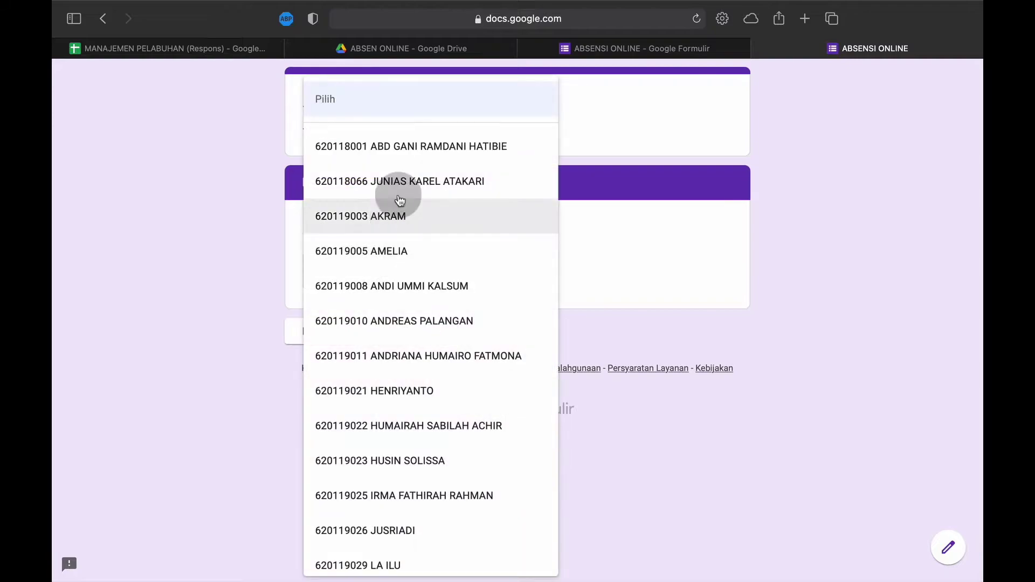
click(398, 151)
click(419, 333)
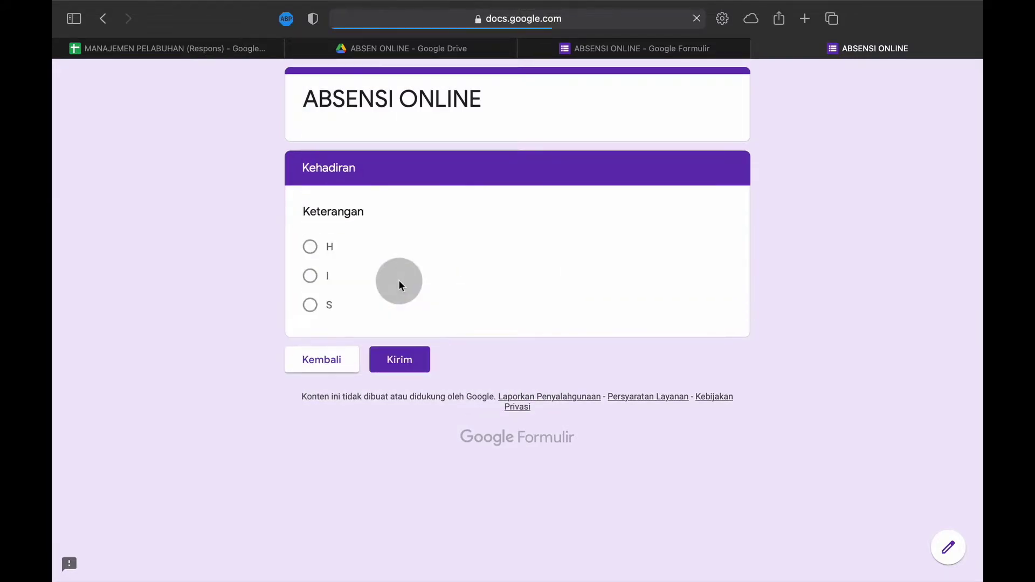
click(317, 249)
click(399, 383)
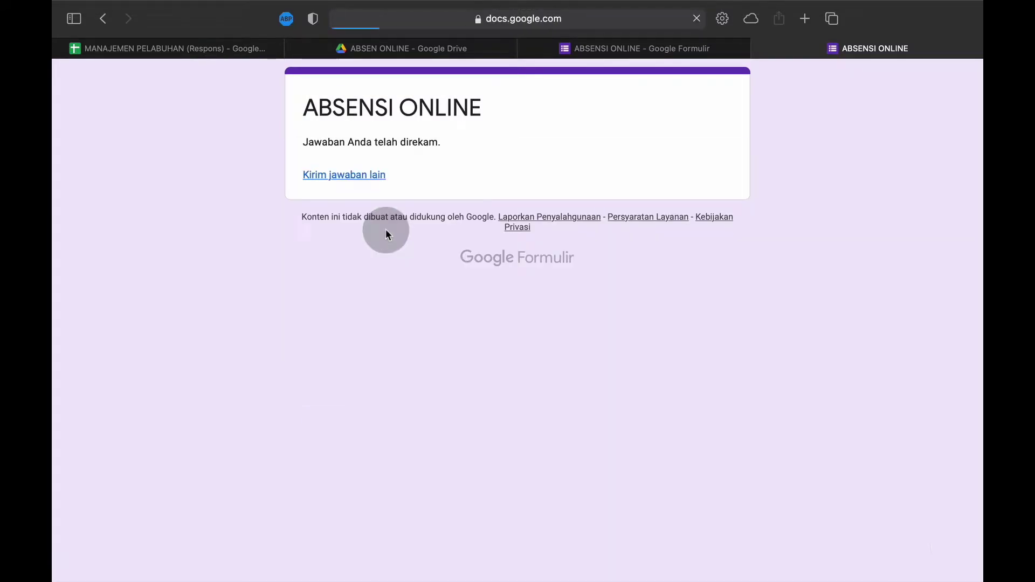
Step: Submit a third test response for class MP2A with the second student in the list and attendance I
click(356, 176)
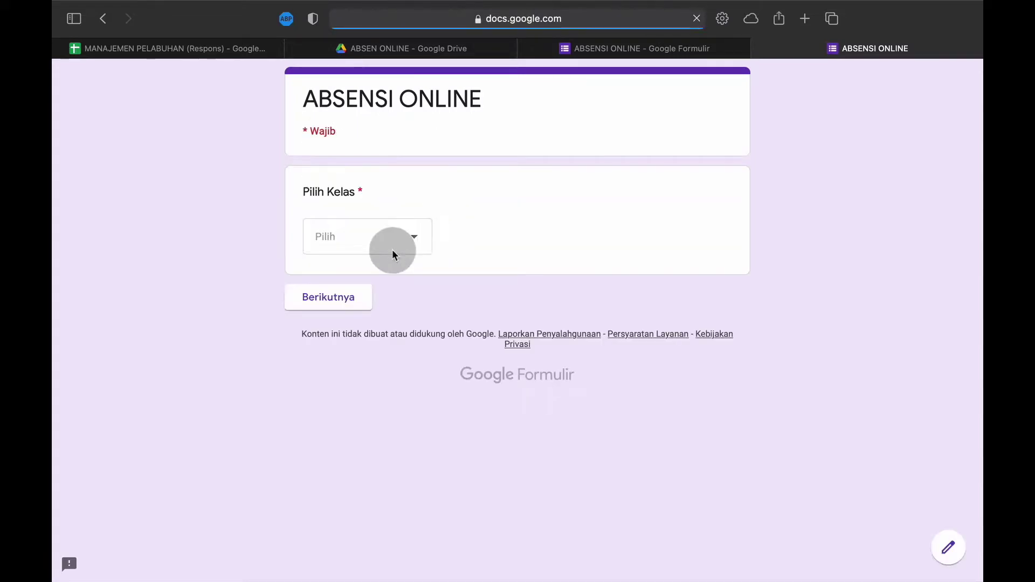
click(340, 235)
click(342, 299)
click(325, 303)
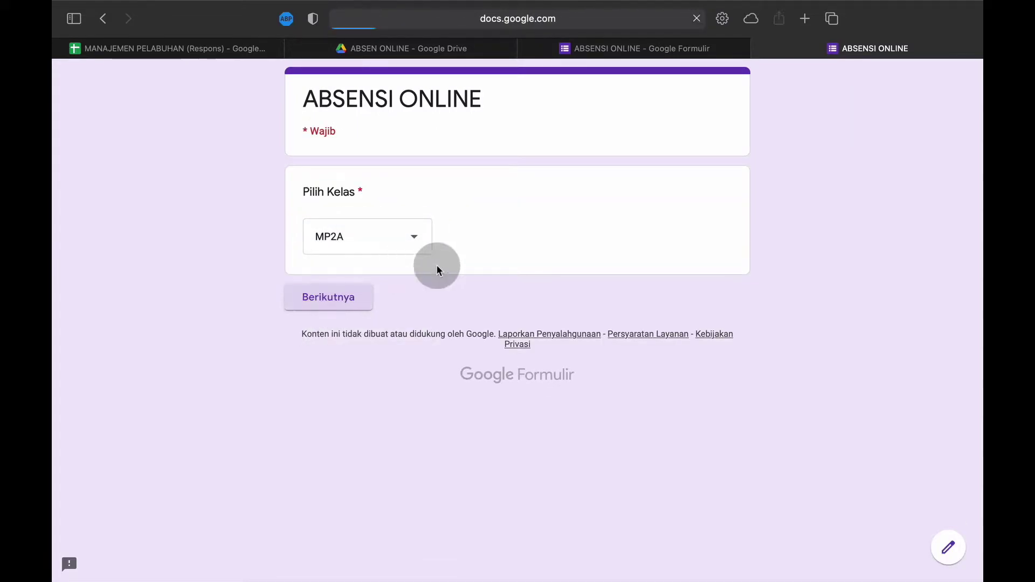
click(351, 270)
click(397, 183)
click(411, 332)
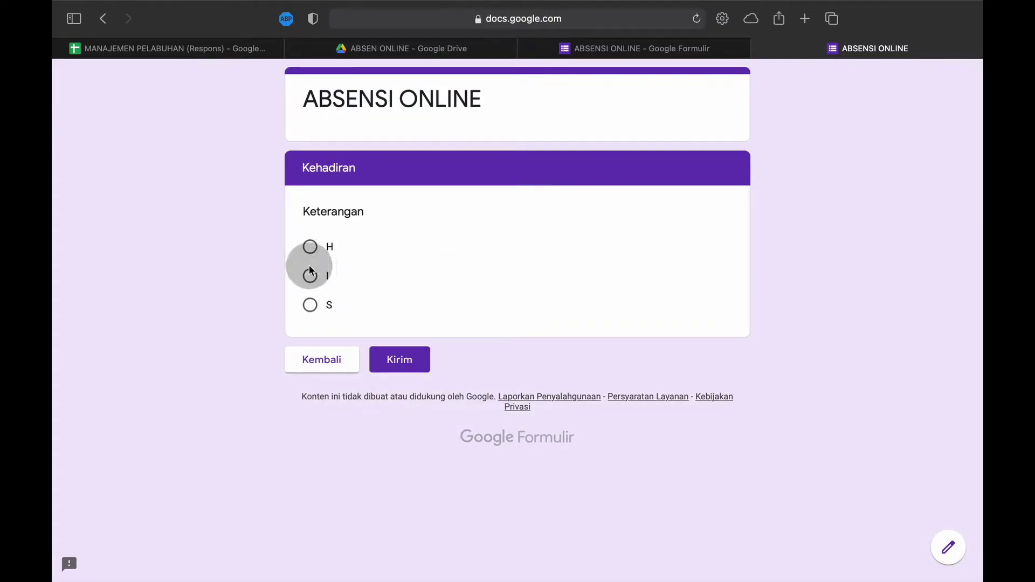
click(312, 274)
click(386, 383)
click(357, 175)
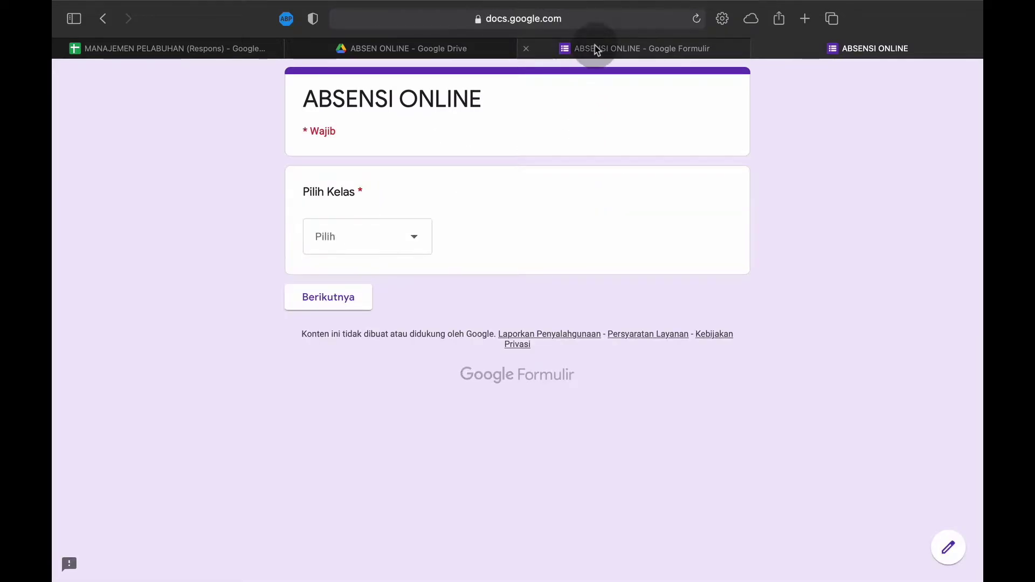
Step: Return to the form editor and review the summary charts of the submitted responses
click(598, 50)
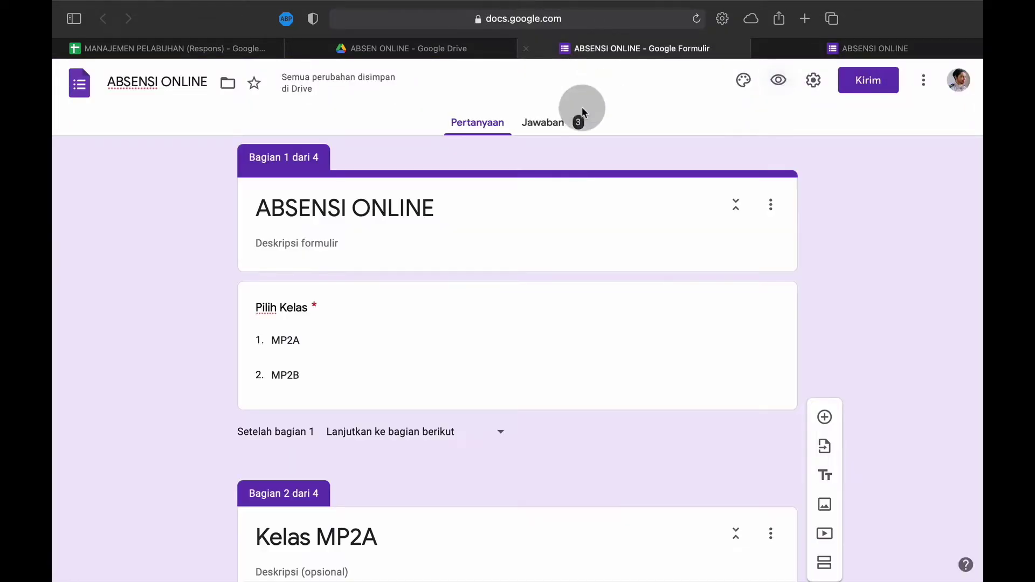
click(550, 129)
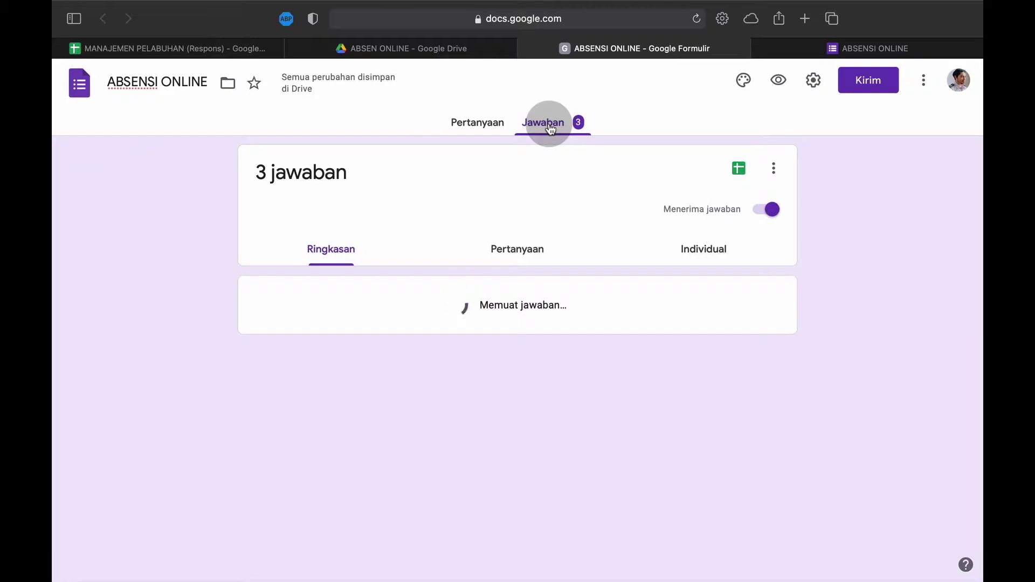
scroll(546, 282, down, 12)
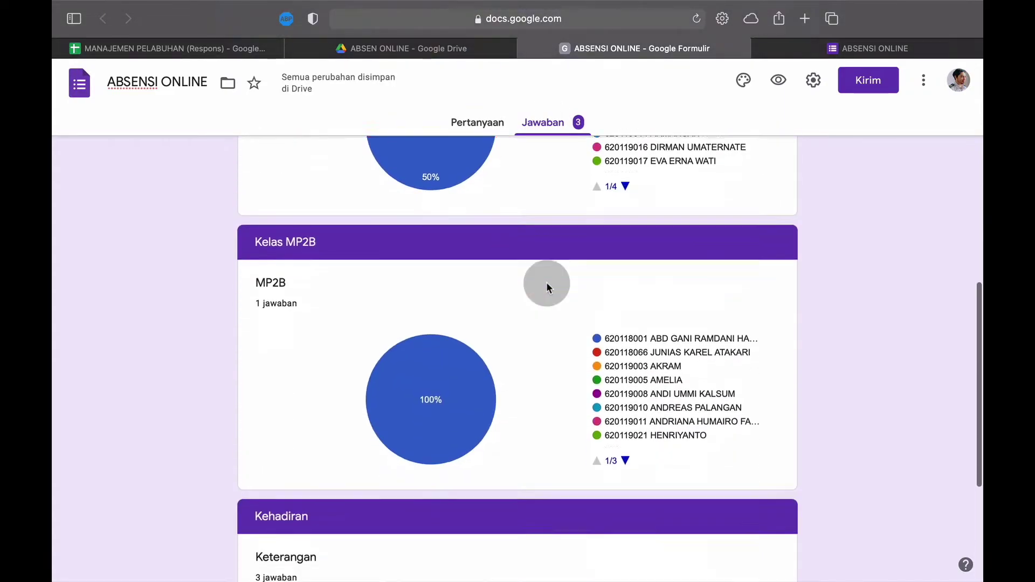
scroll(546, 282, up, 15)
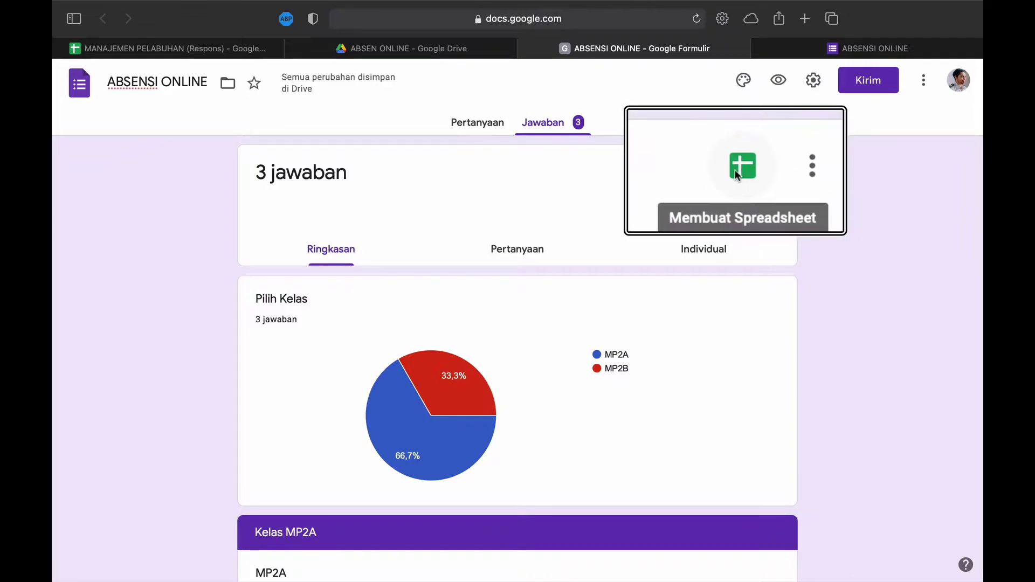
Step: Send the responses to a new spreadsheet named ABSENSI ONLINE (Jawaban) and fit its MP2A and MP2B columns to their contents
click(738, 170)
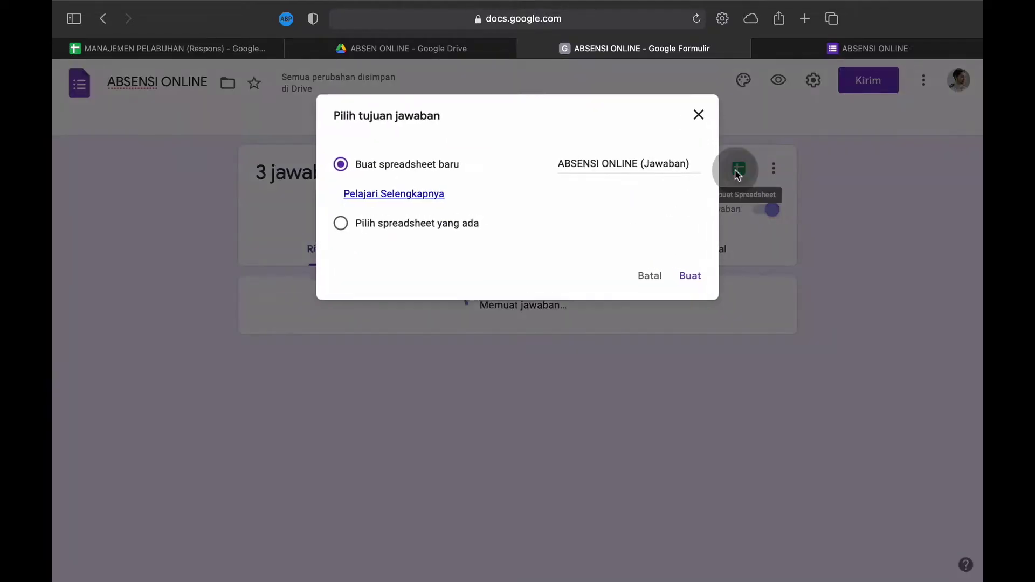
click(689, 279)
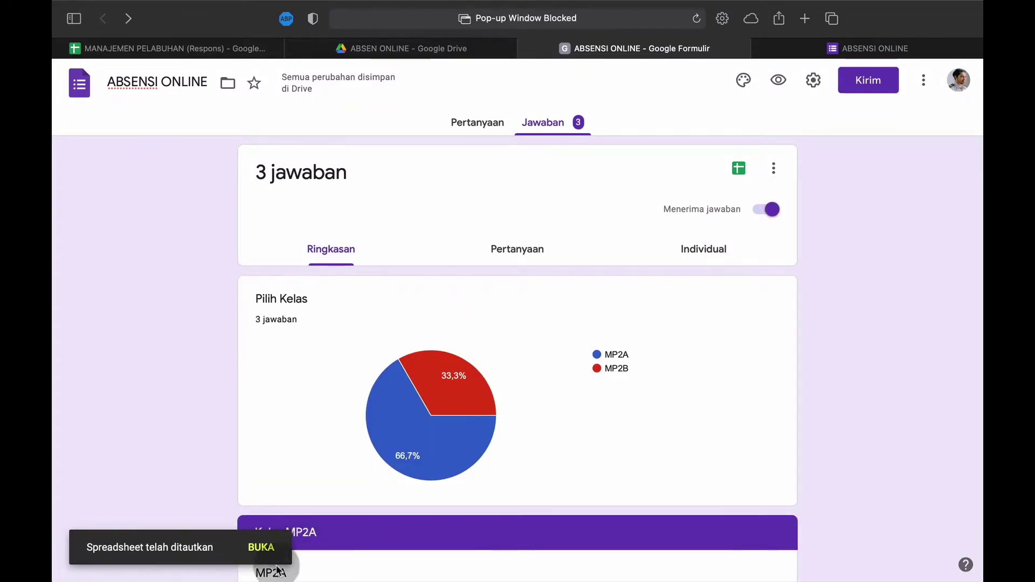
click(262, 546)
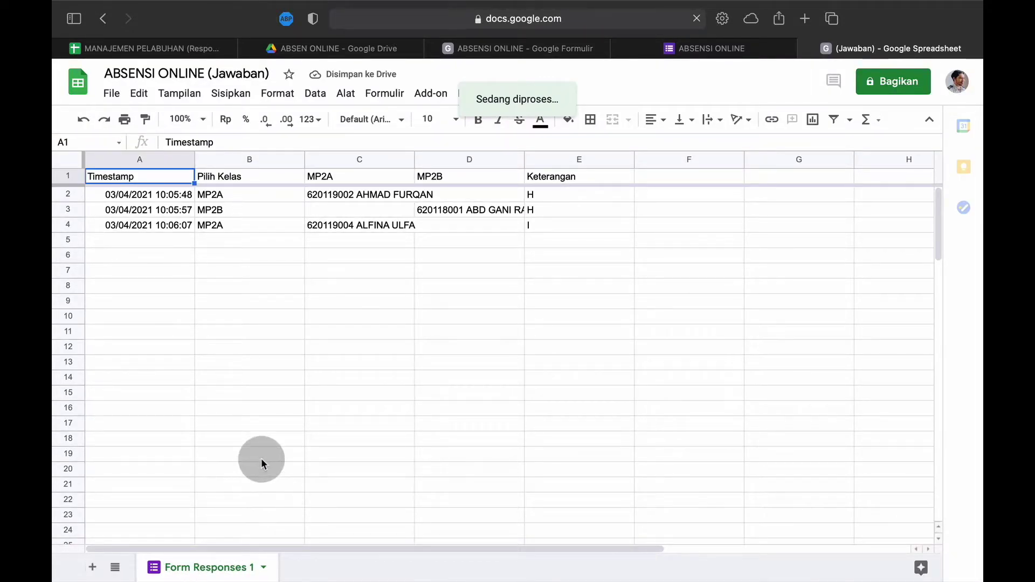
double_click(414, 158)
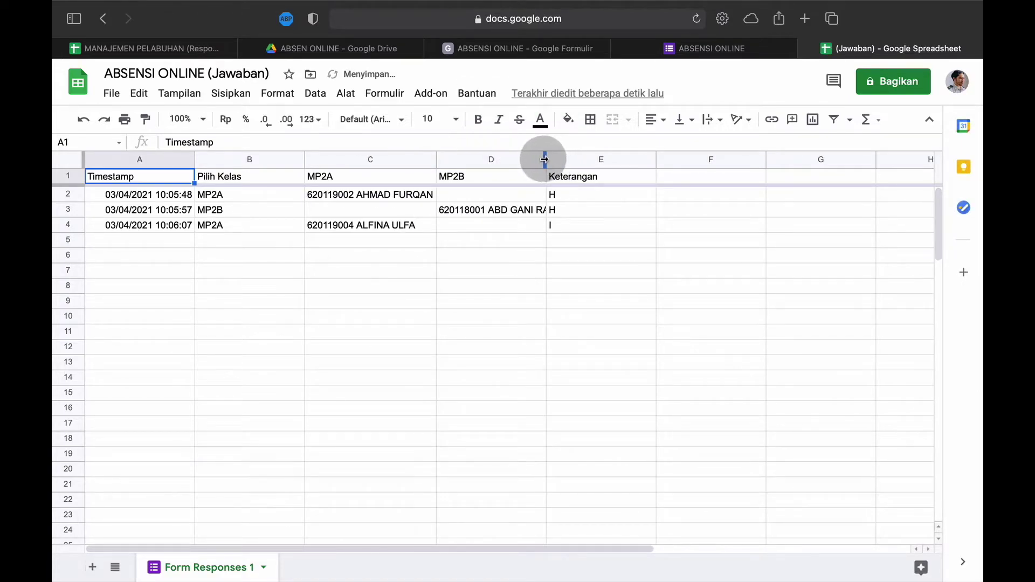
double_click(545, 158)
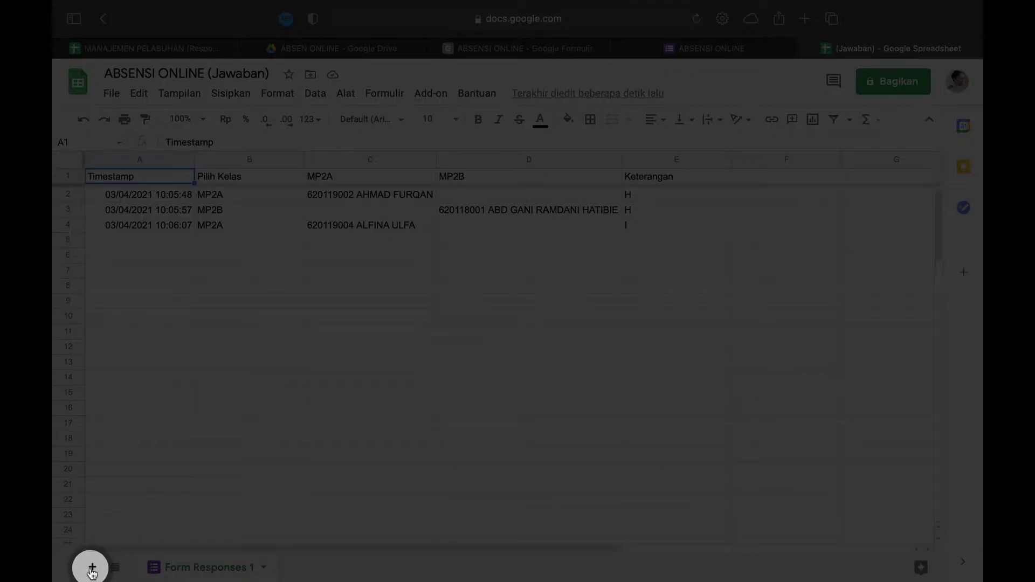
Step: Add a new sheet to the response spreadsheet and name it Get Kode
click(91, 571)
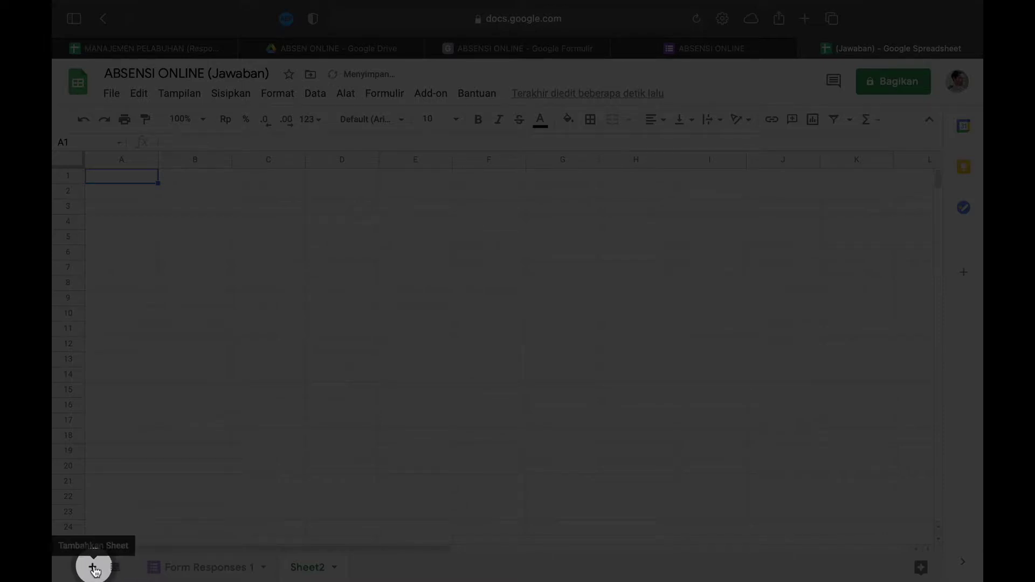
mouse_move(313, 577)
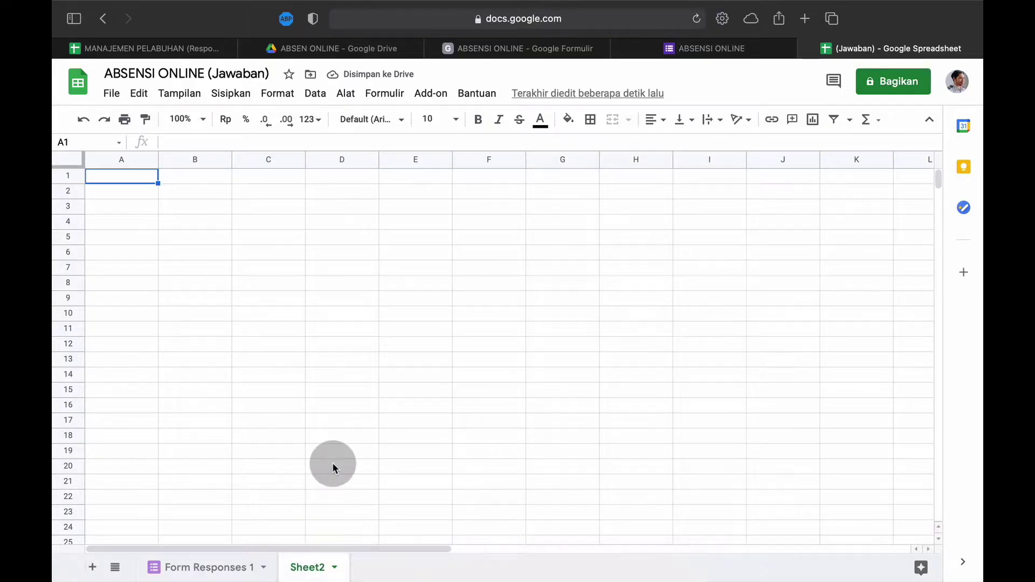
right_click(305, 568)
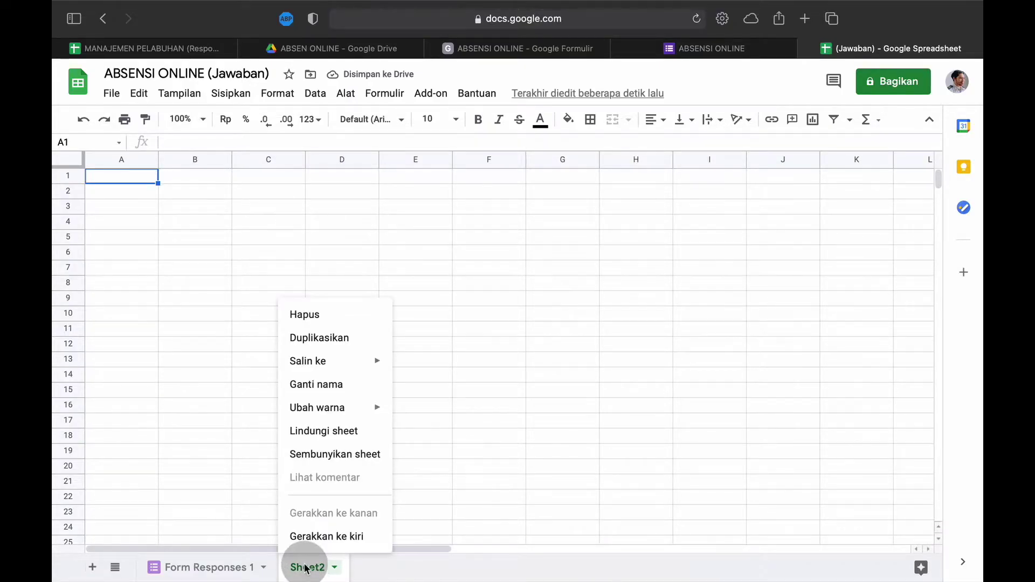
click(319, 391)
text(G)
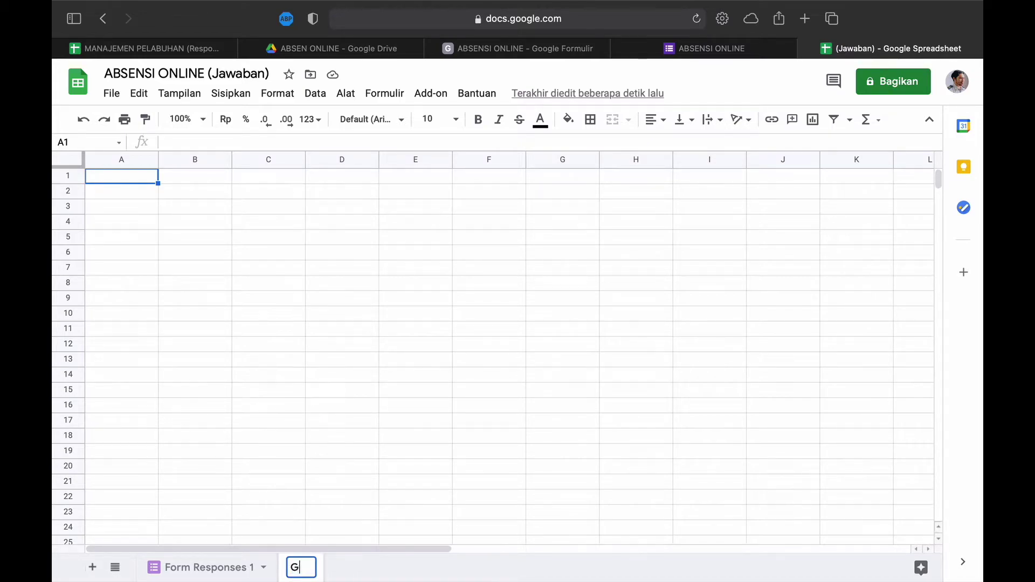
text(et Kode)
Step: Rename the Form Responses 1 sheet as Master
click(209, 573)
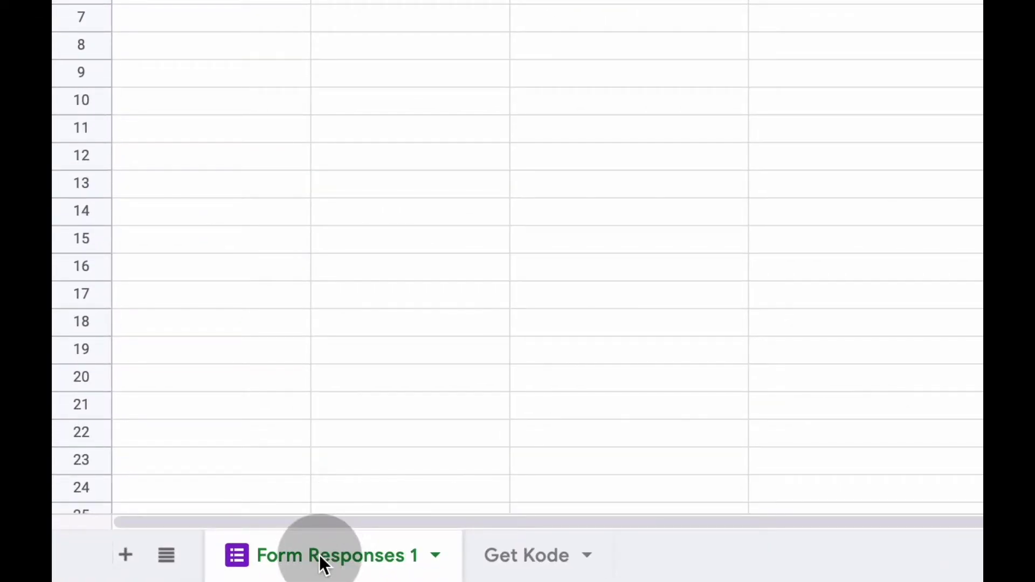
right_click(320, 555)
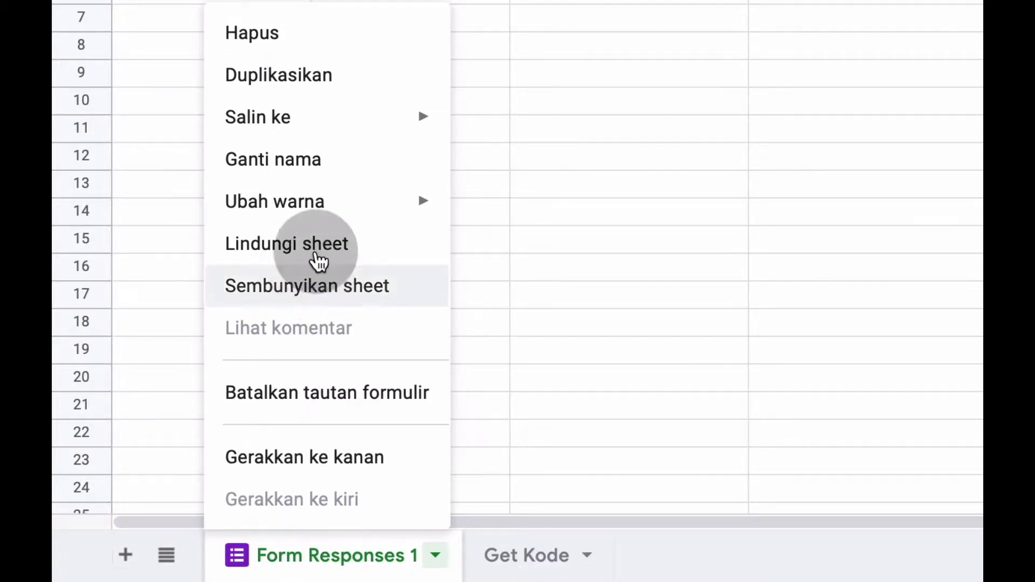
click(303, 156)
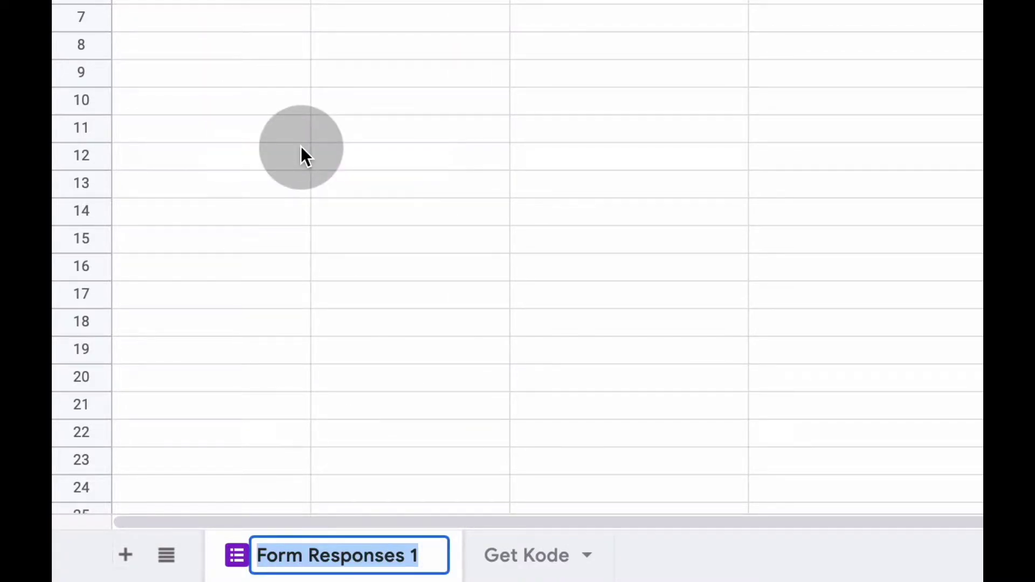
text(Master)
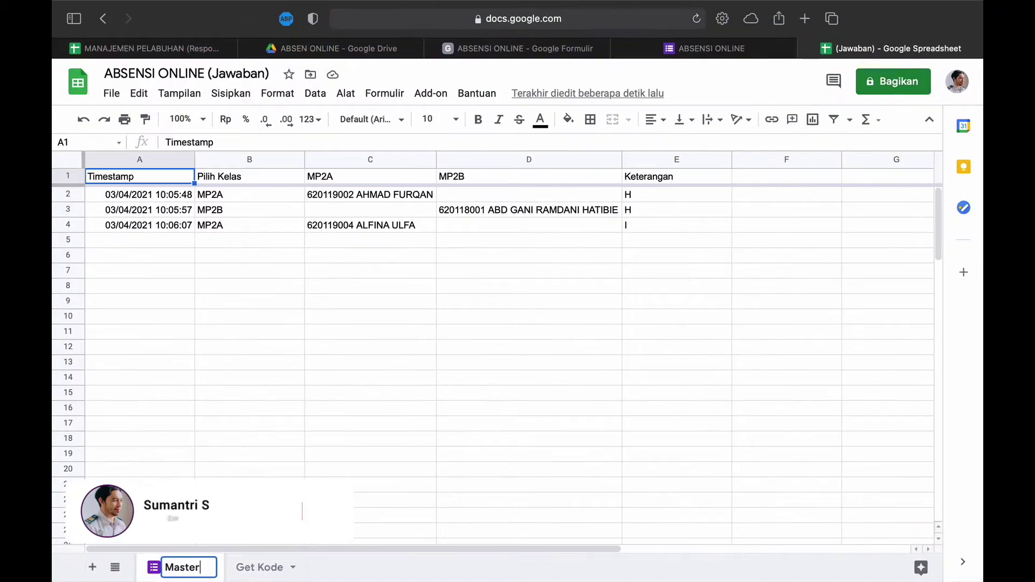
click(261, 568)
click(200, 567)
click(258, 567)
click(122, 217)
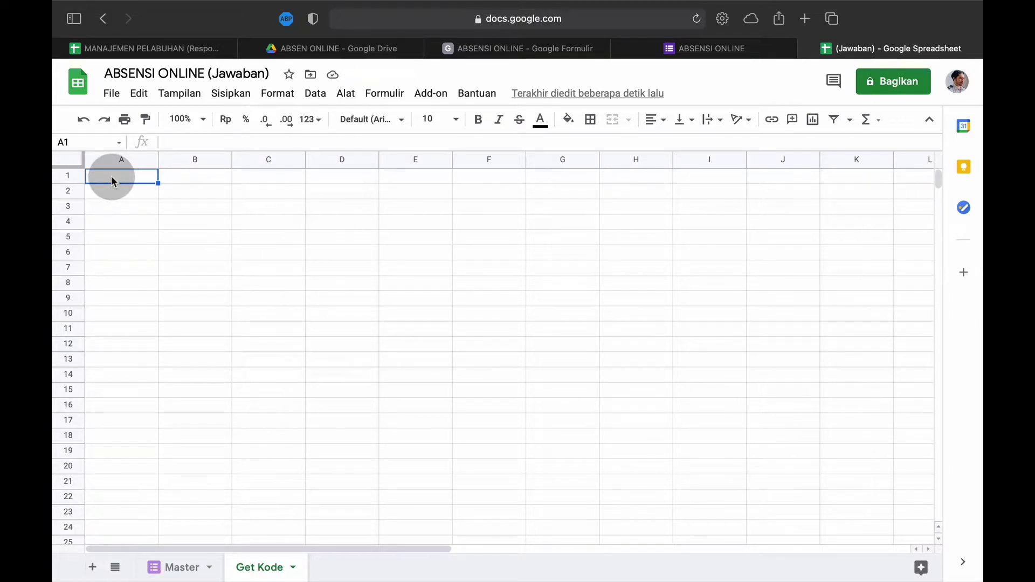
click(175, 566)
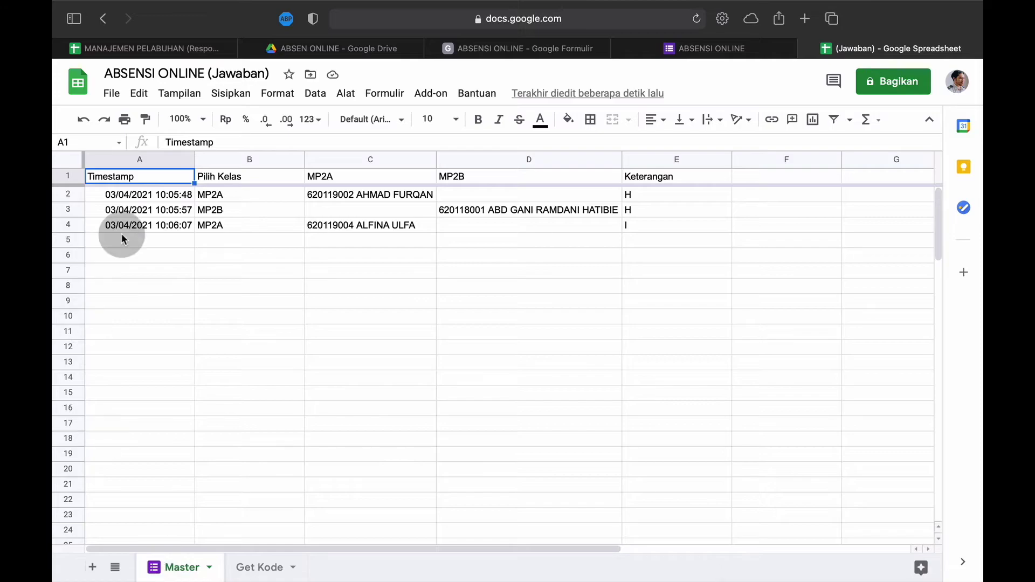
Step: On the Get Kode sheet, enter =ARRAYFORMULA(Master!a1:a) in cell A1 to pull in the Timestamp column
click(251, 566)
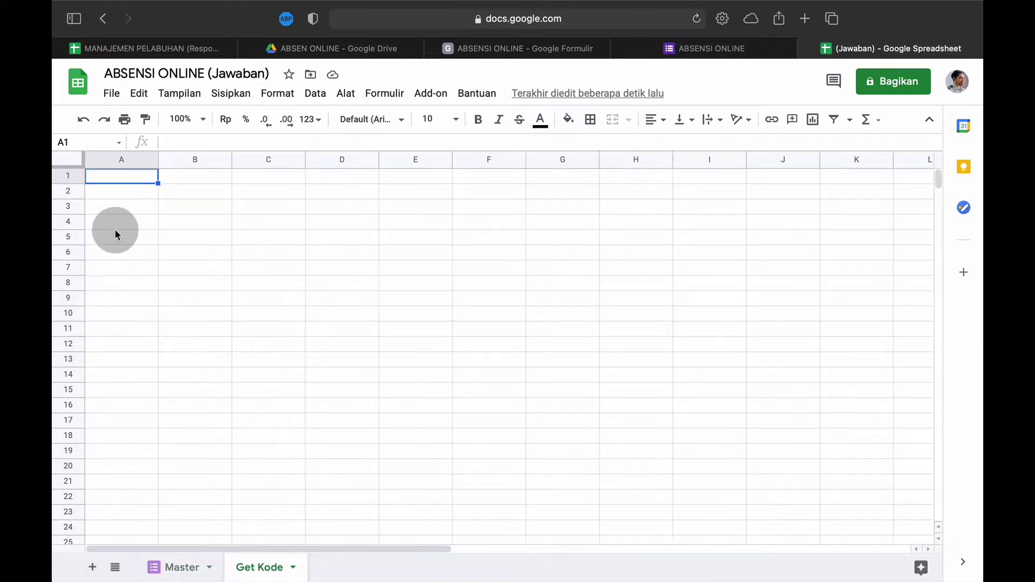
text(=arr)
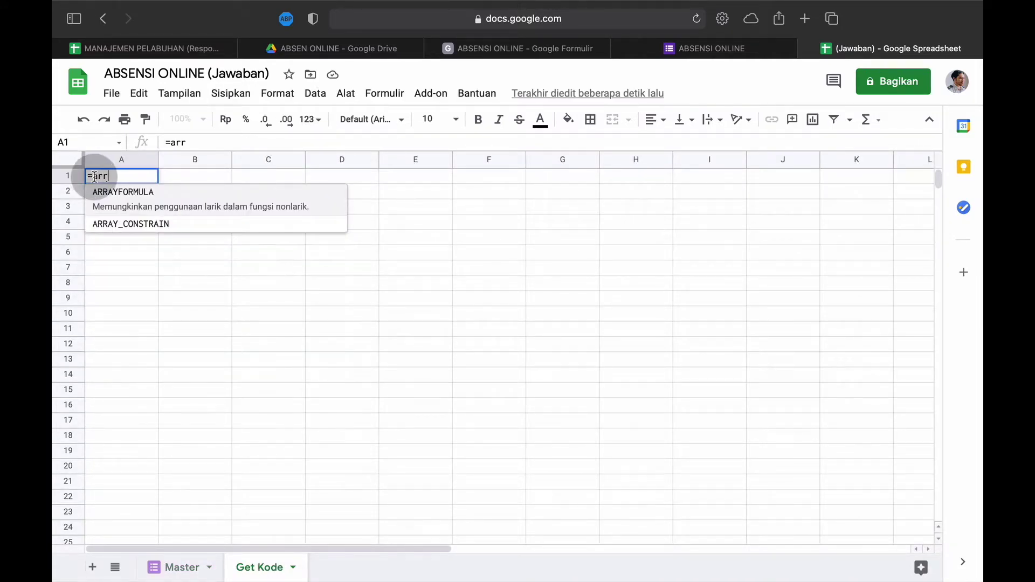
click(110, 212)
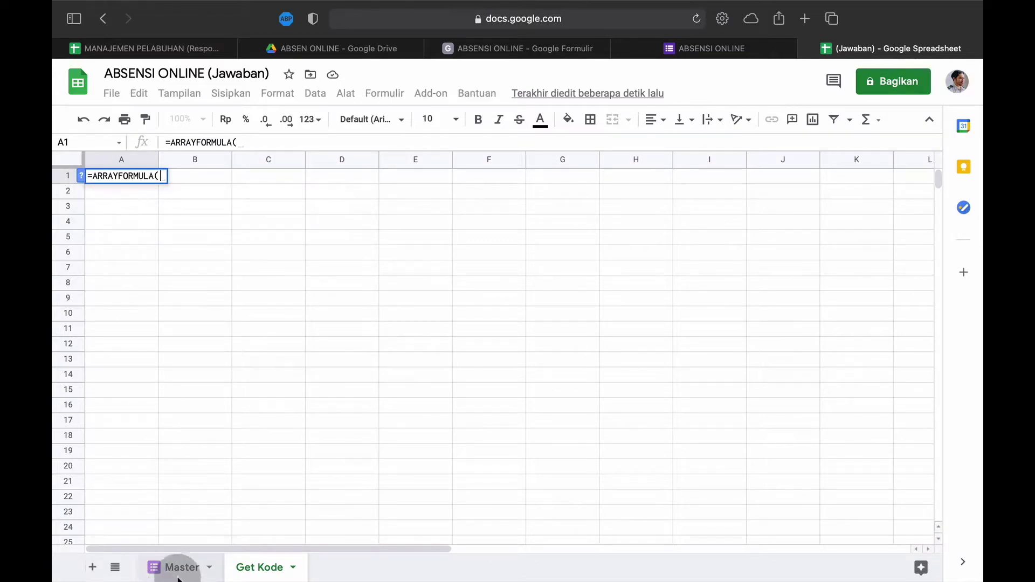
text(Master)
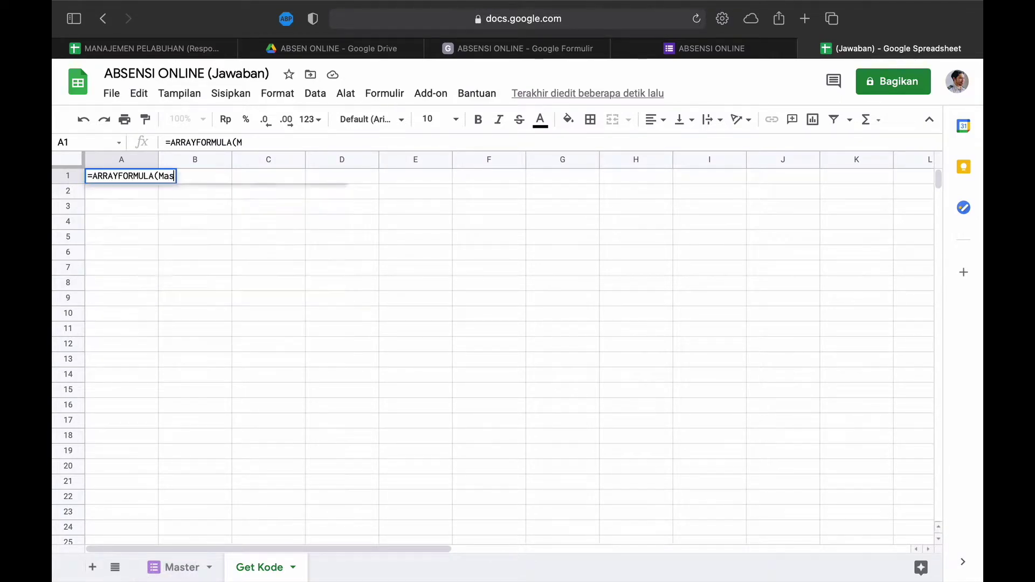
text(!a1:a)
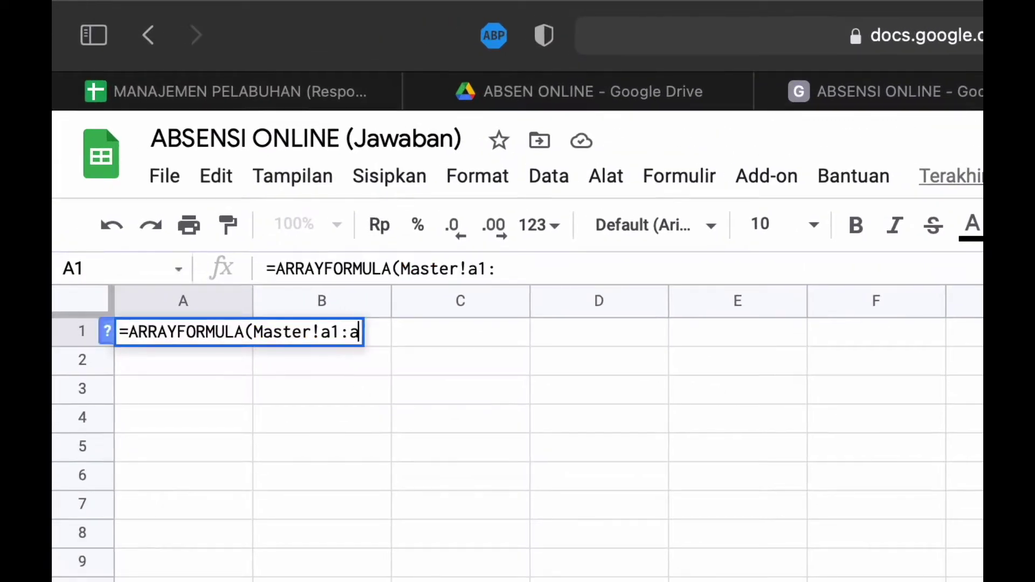
text())
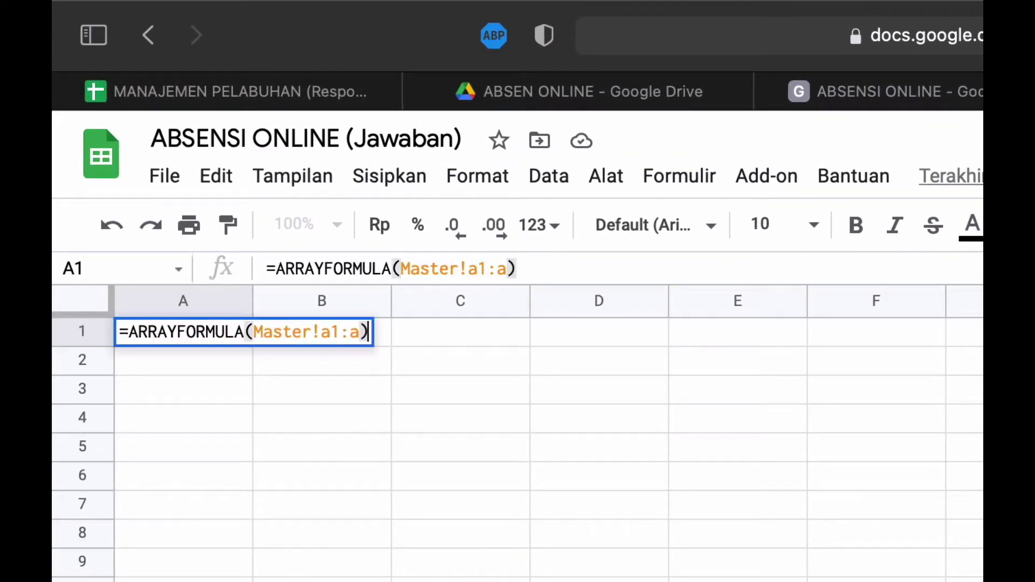
key(Return)
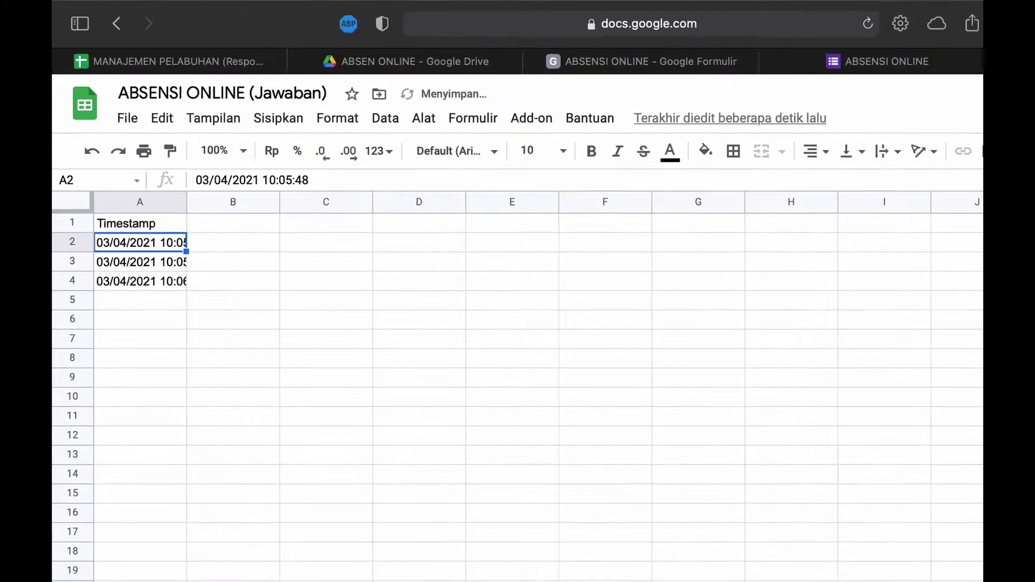
Step: Enter =ARRAYFORMULA(Master!b1:b) in cell B1 of Get Kode to pull in the Pilih Kelas column from Master
click(162, 566)
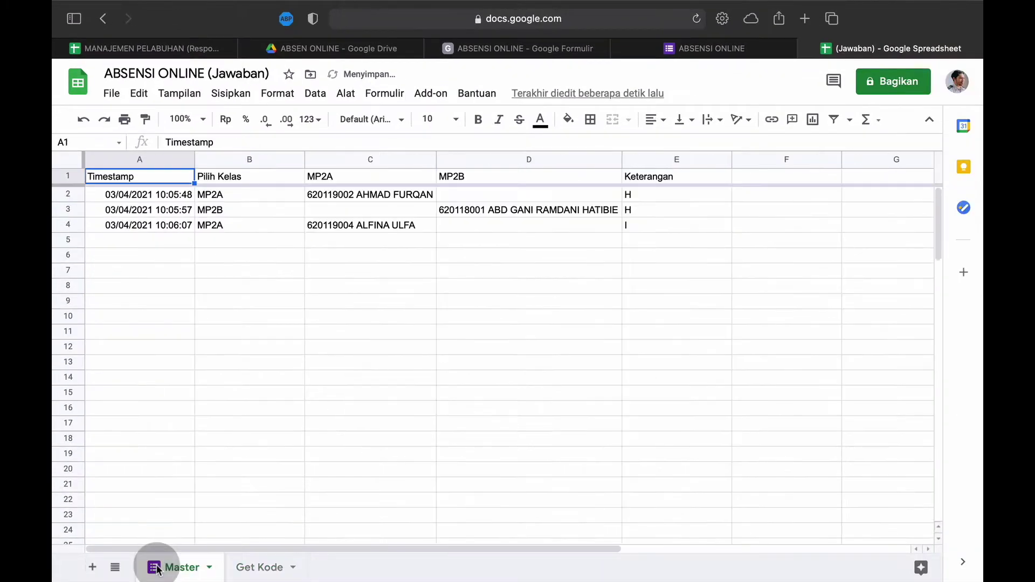
click(130, 173)
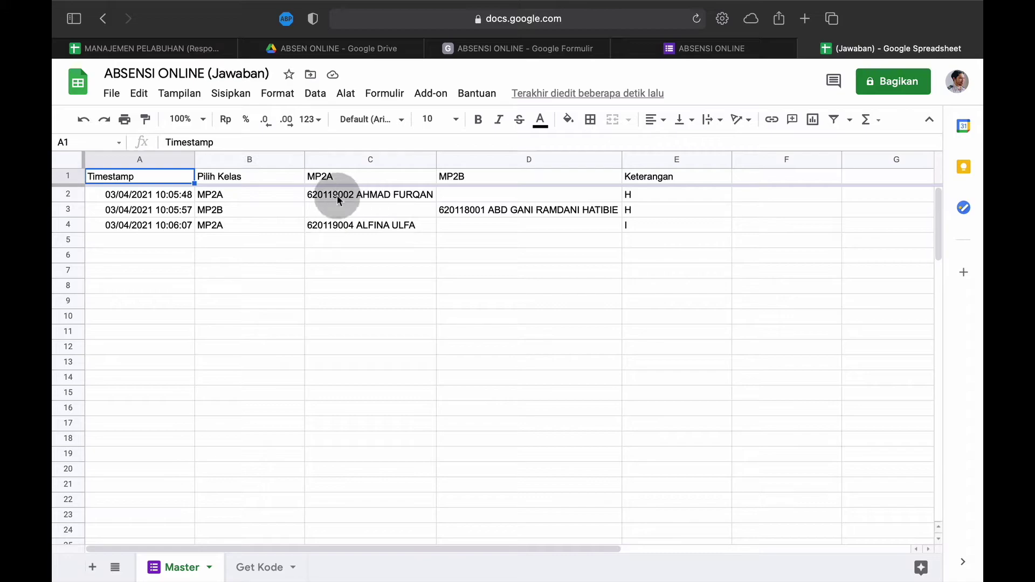
click(259, 566)
click(195, 180)
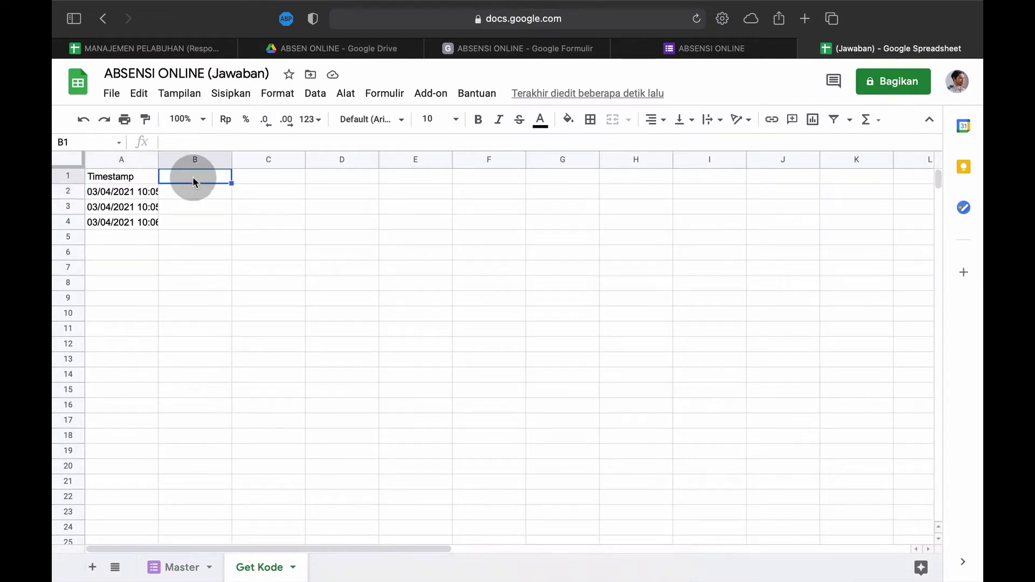
text(=arra)
click(189, 198)
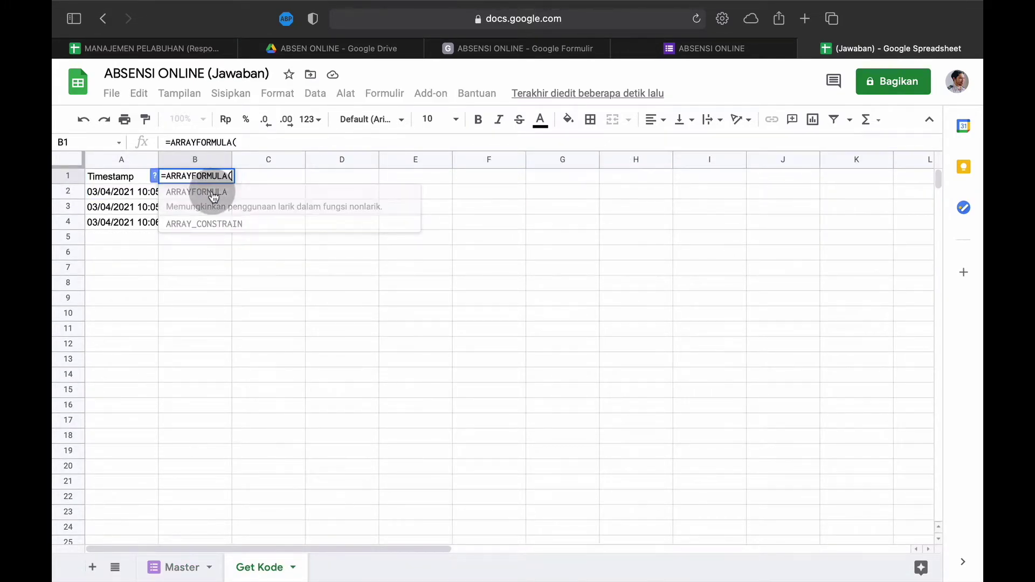
text(Master)
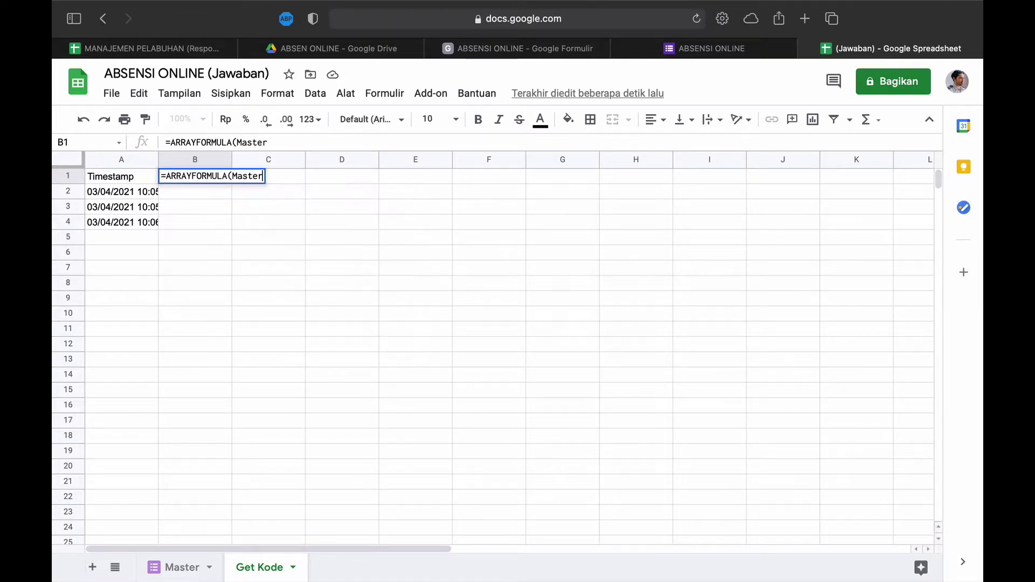
text(!b1:)
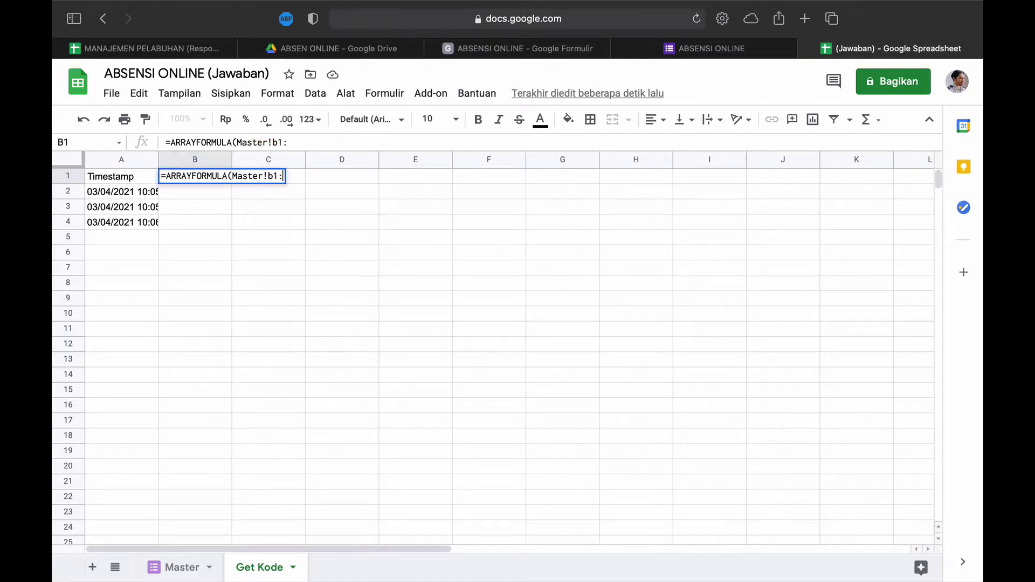
text(b))
key(Return)
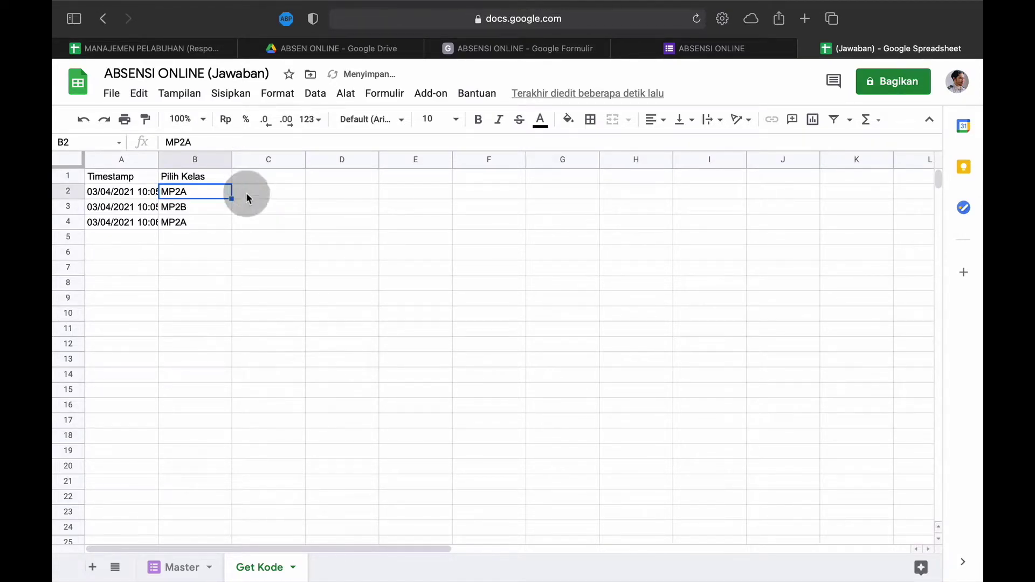
Step: Begin an ARRAYFORMULA in cell C1 of Get Kode with an IF that returns "Nama Taruna/i" where B1:B equals "Pilih Kelas"
click(272, 178)
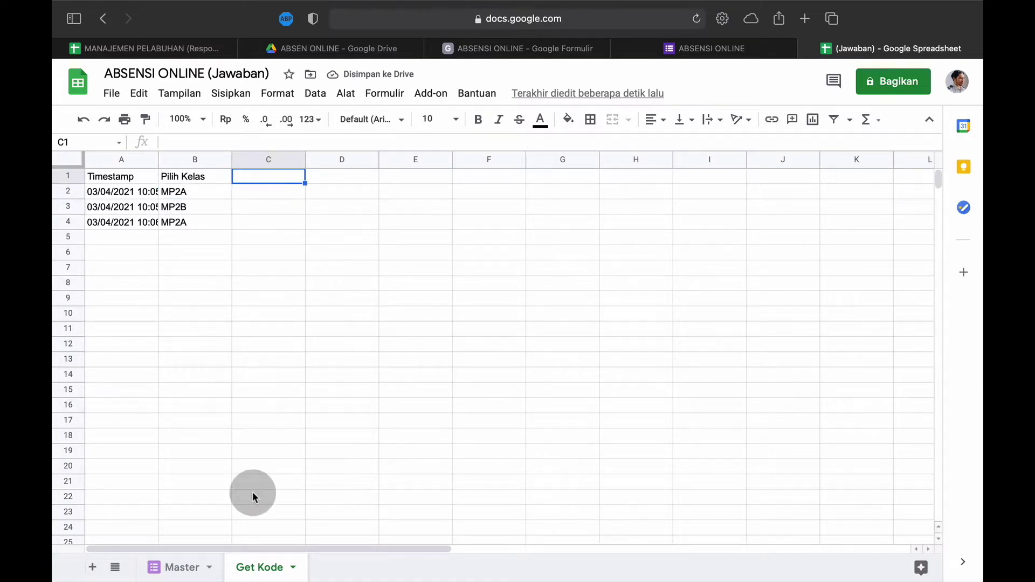
click(201, 566)
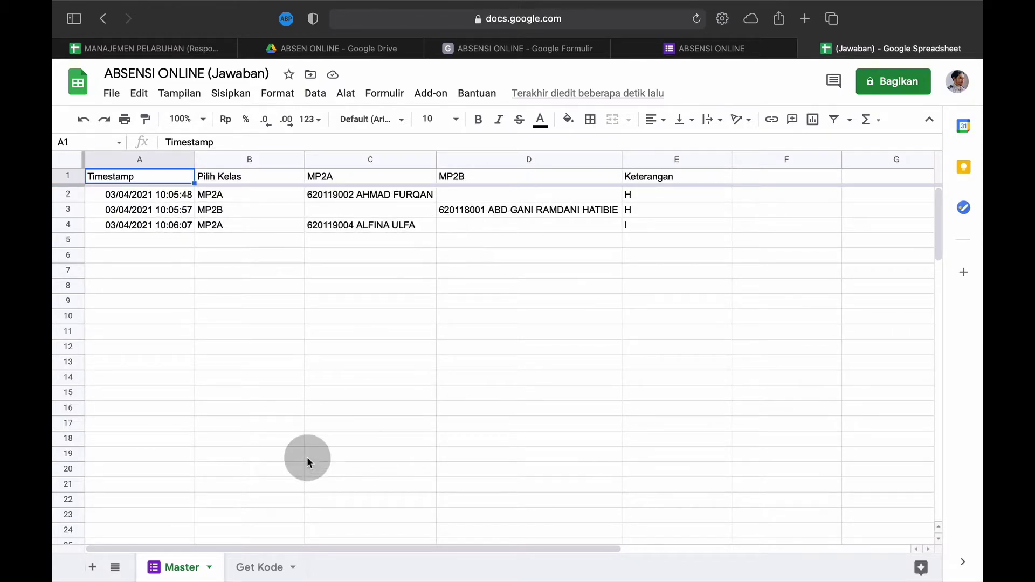
click(254, 567)
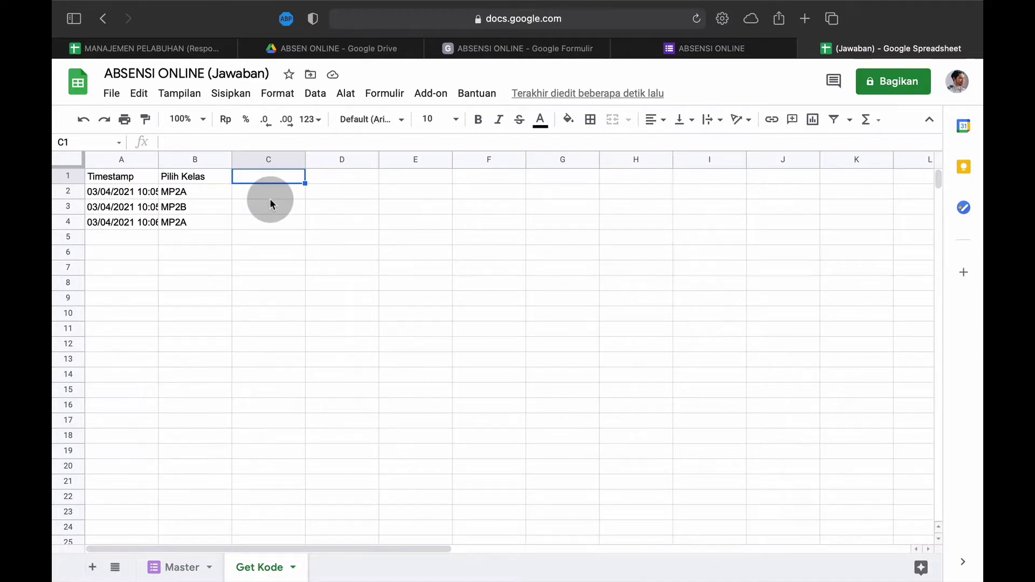
text(=ara)
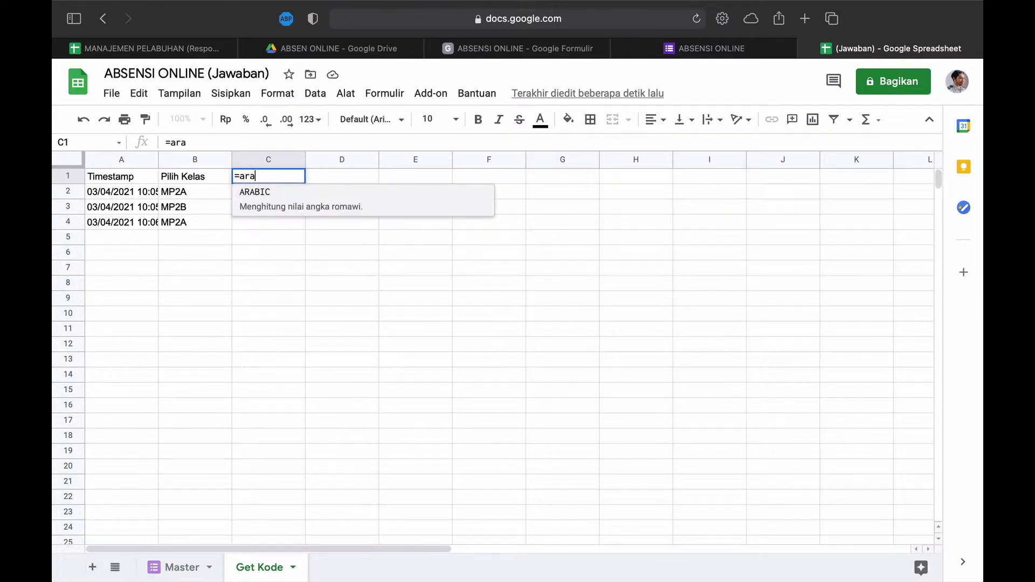
key(BackSpace)
text(ra)
click(275, 201)
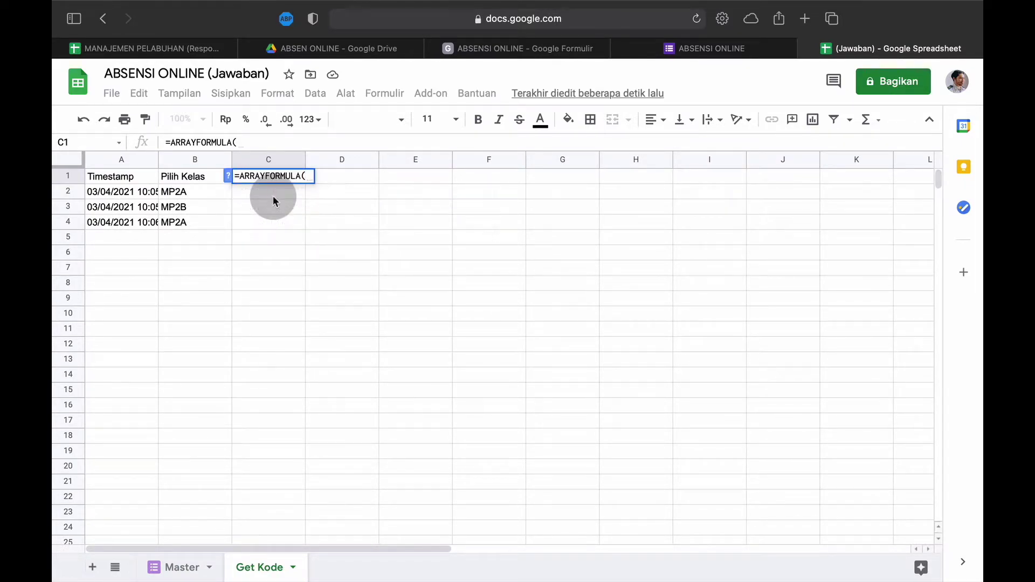
text(if)
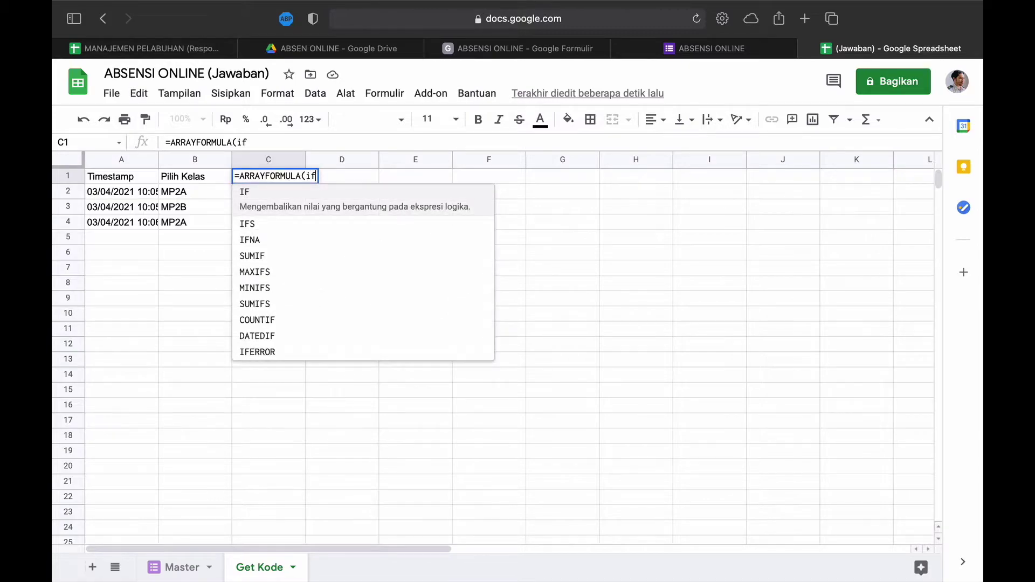
click(271, 201)
click(193, 177)
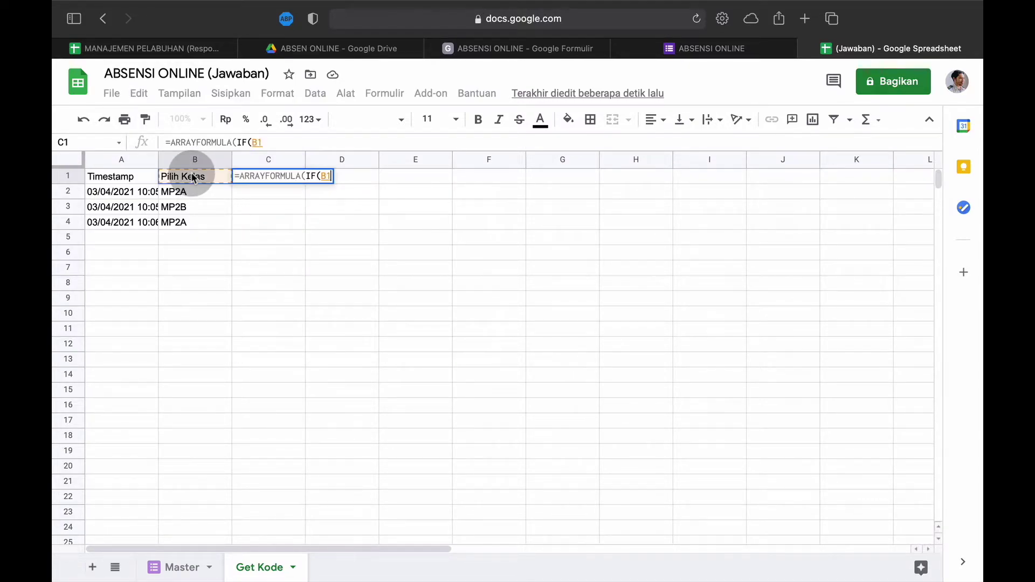
text(:B="Pilih)
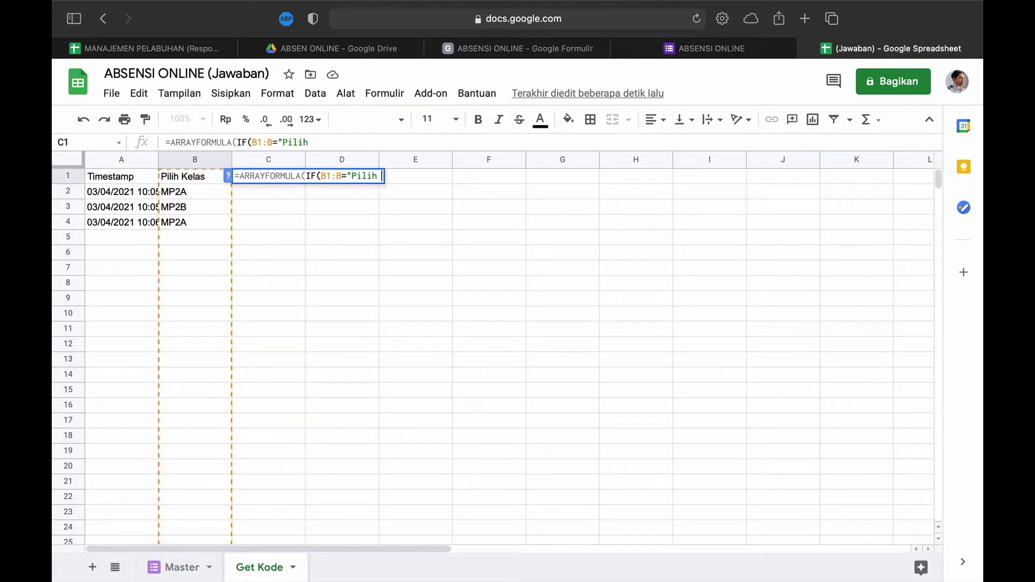
text( Kelas";"Nama Taruna/)
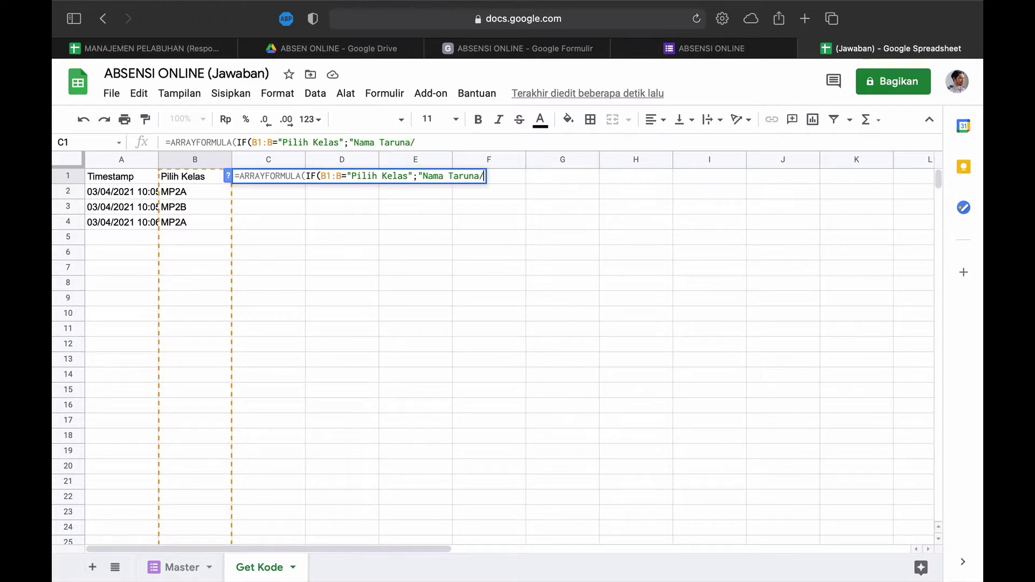
text(i";)
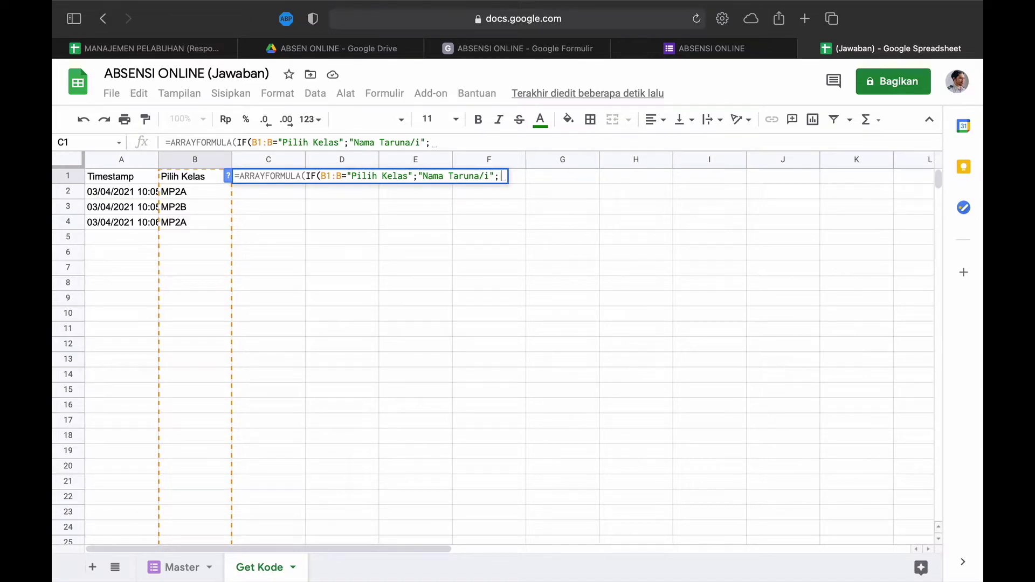
Step: Nest a second IF in the C1 formula that returns Master!C1:C where B1:B equals "MP2A"
text(if)
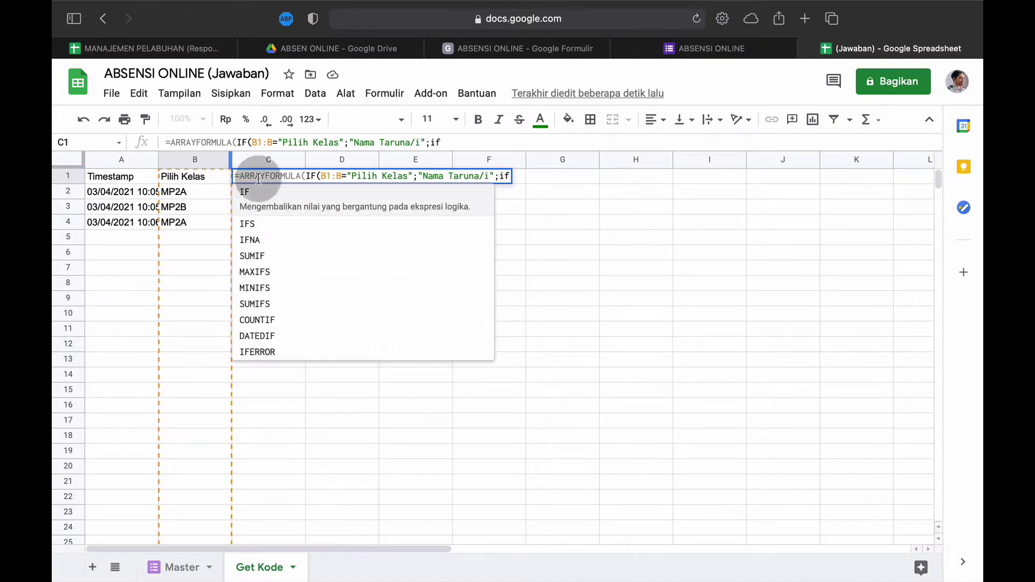
click(254, 189)
click(200, 178)
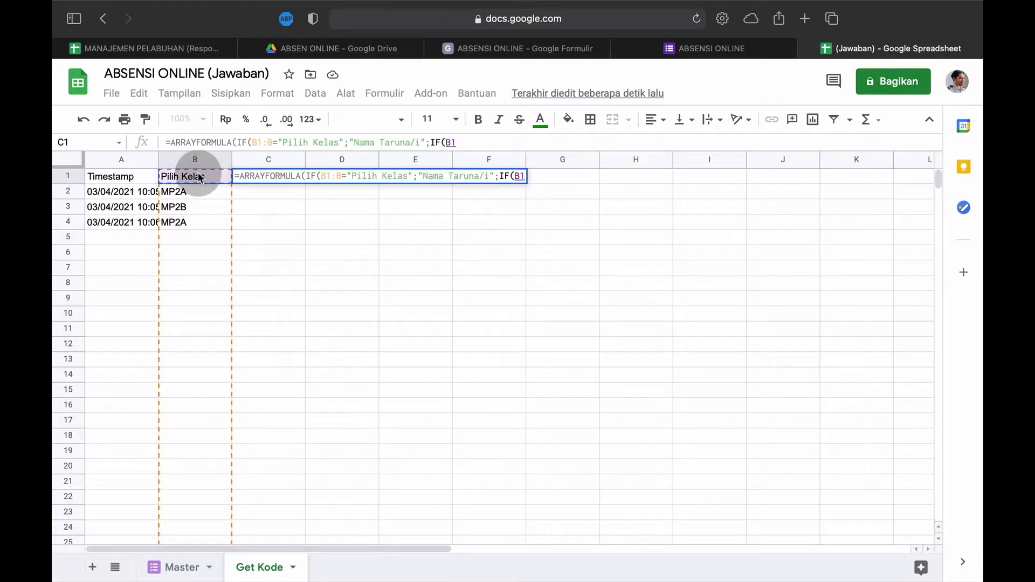
text(:B=")
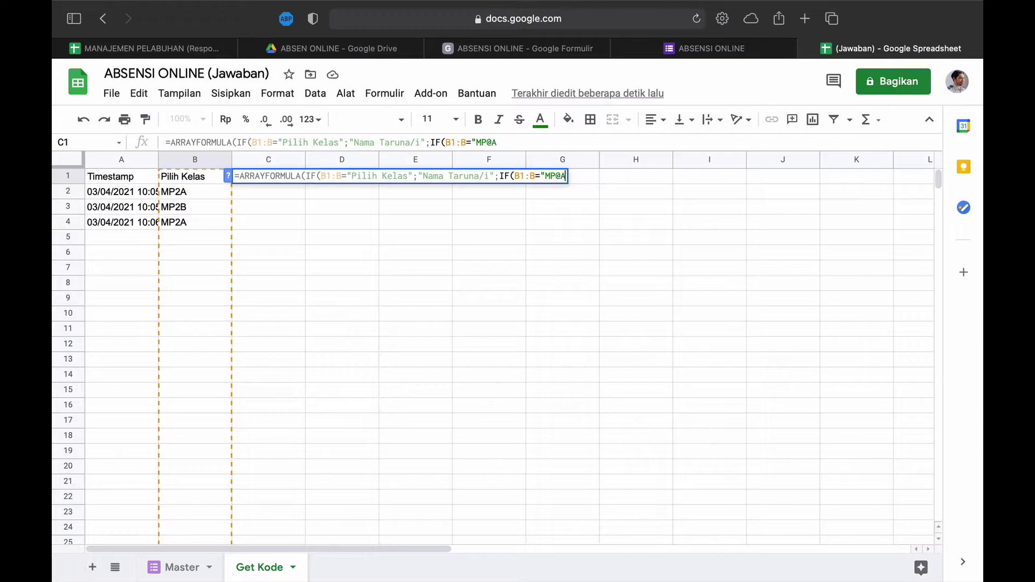
text(MP2A";Master!)
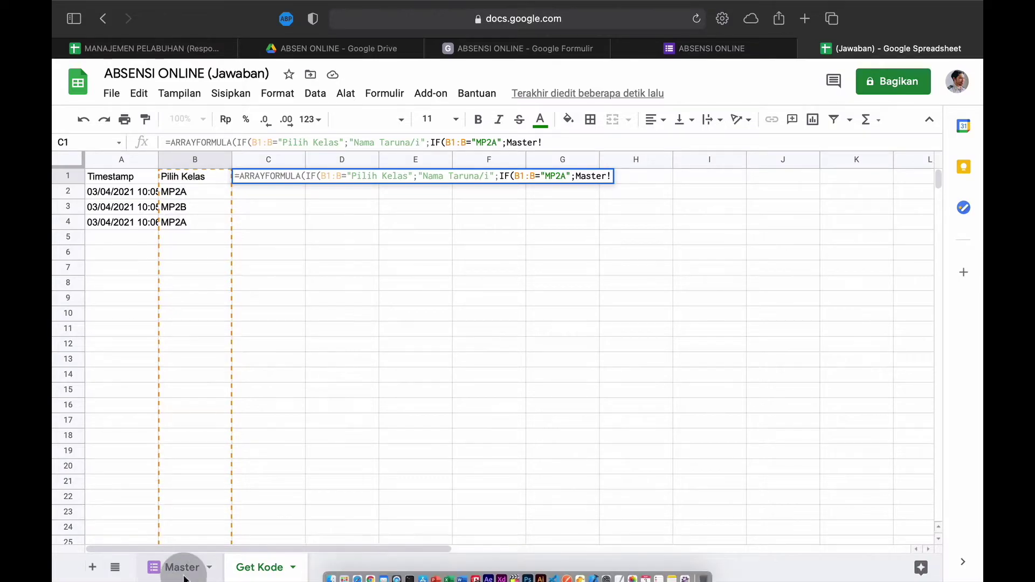
click(178, 567)
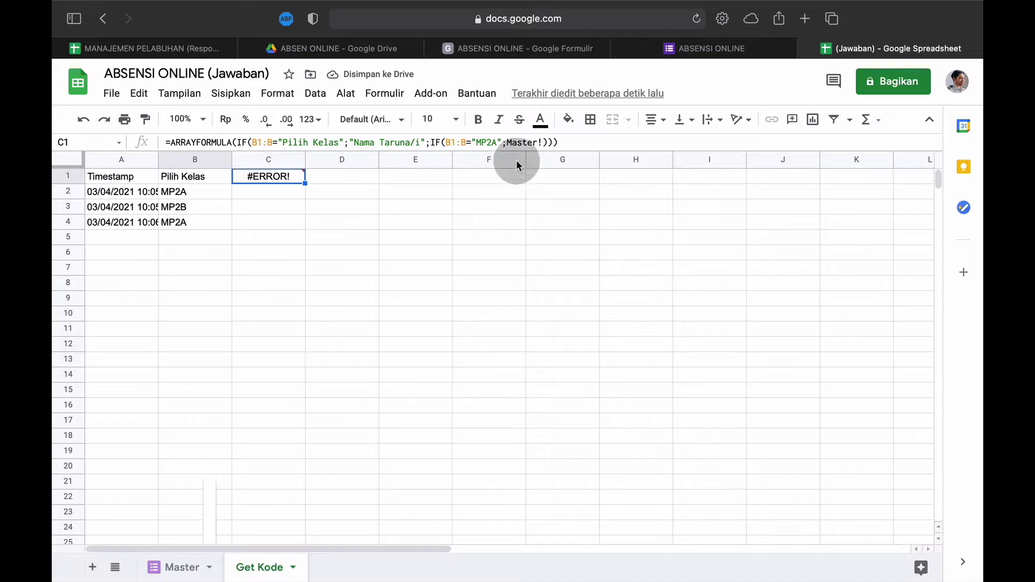
click(555, 142)
text(C1:C)
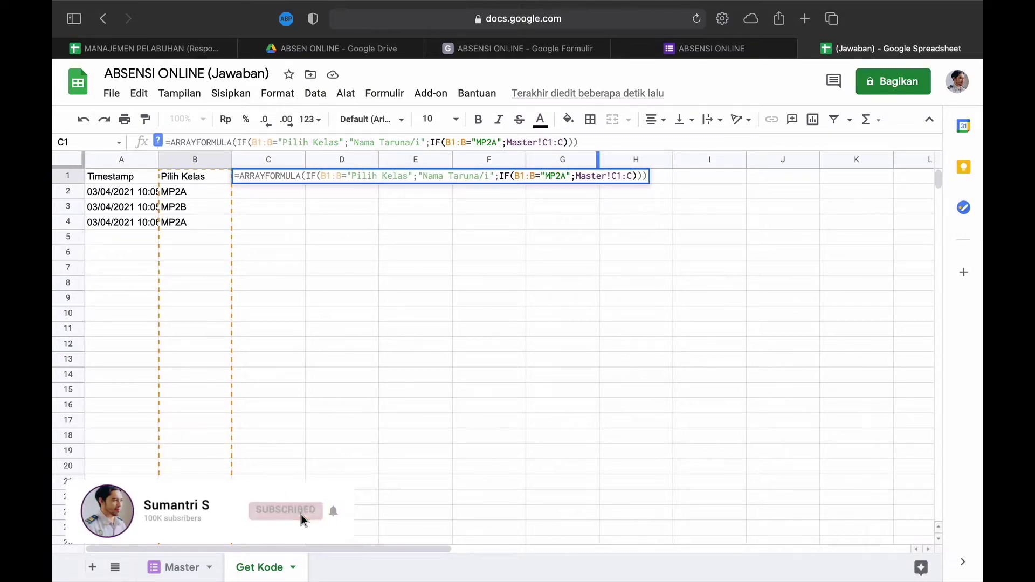
Step: Nest a third IF in the C1 formula that returns Master!D1:D where B1:B equals "MP2B"
text(;if)
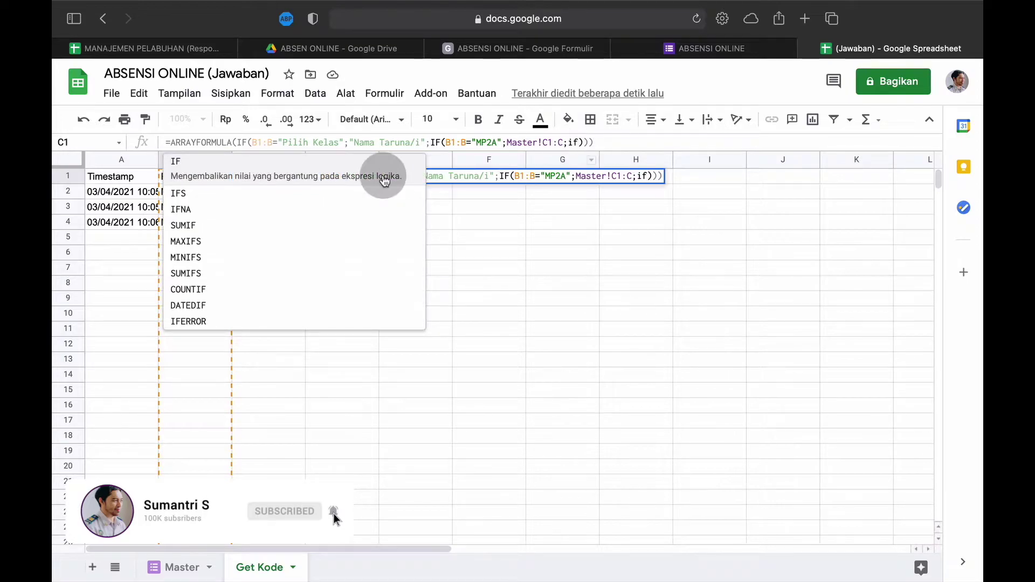
text(()
click(204, 178)
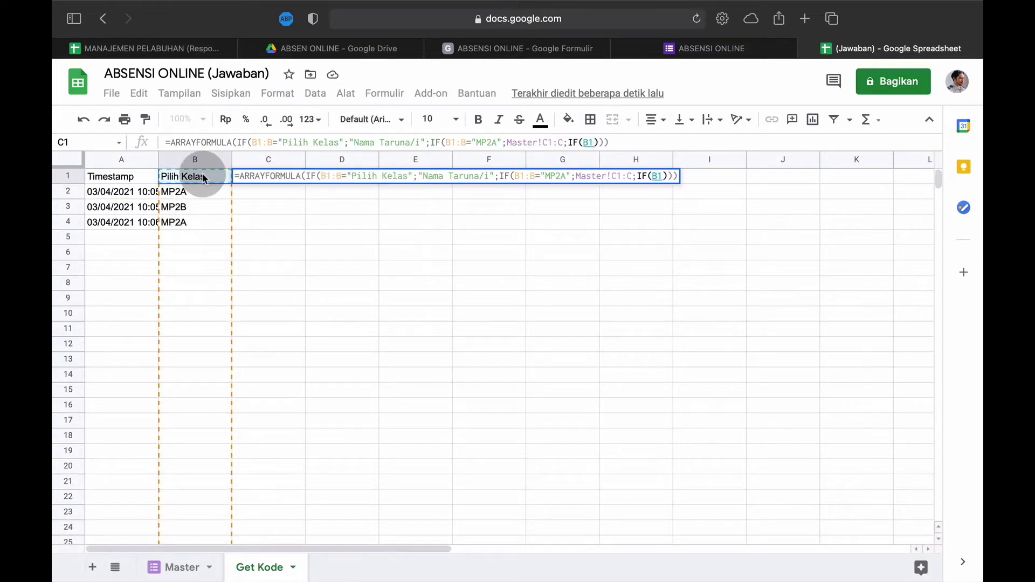
text(:B=)
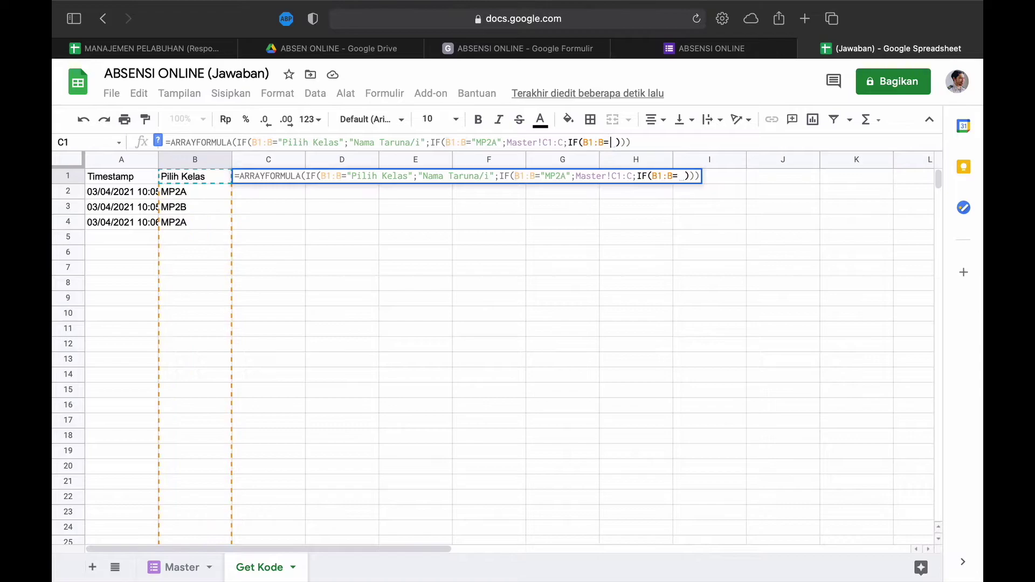
text("MP)
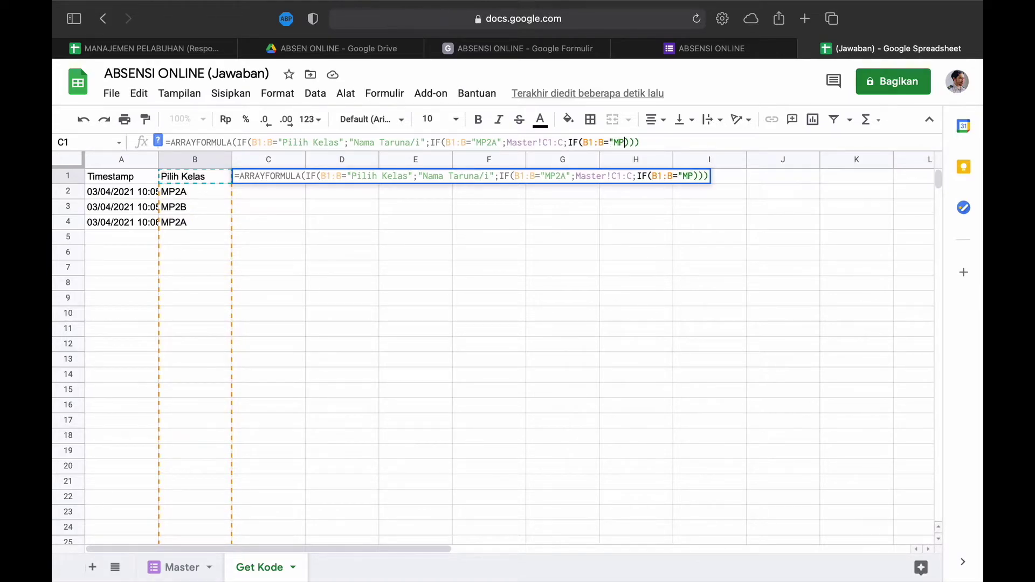
text(2B";M)
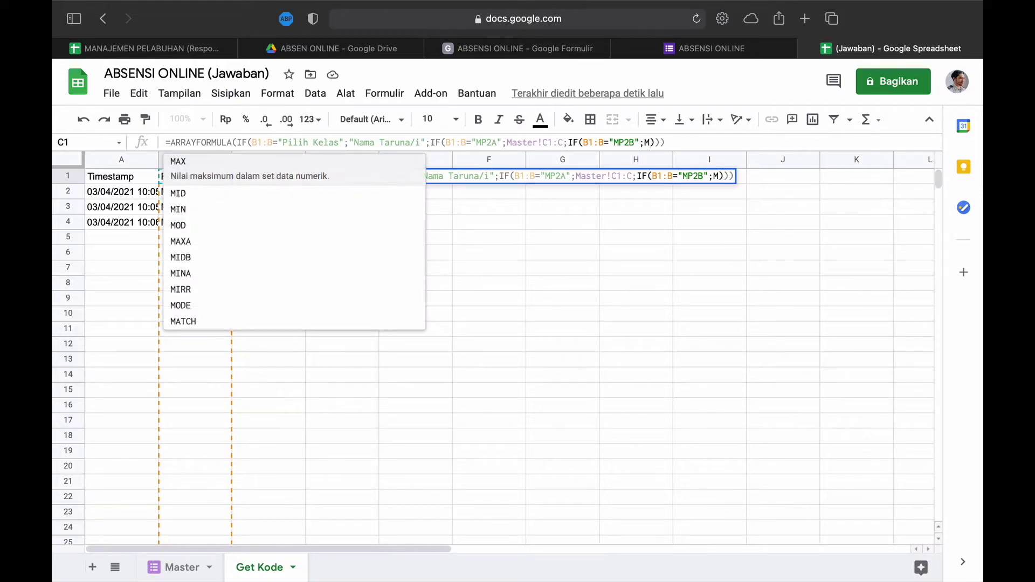
text(aster)
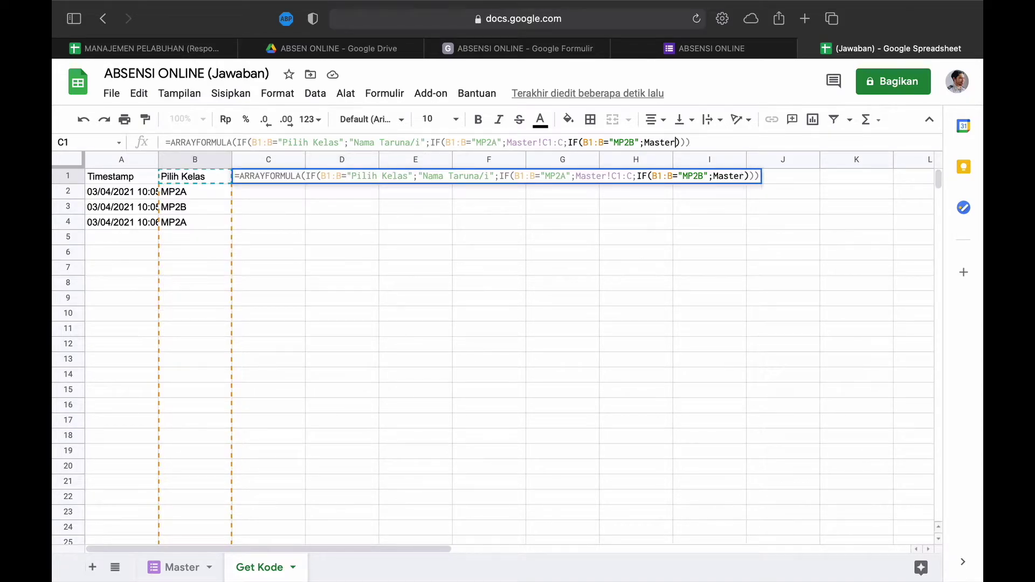
click(185, 567)
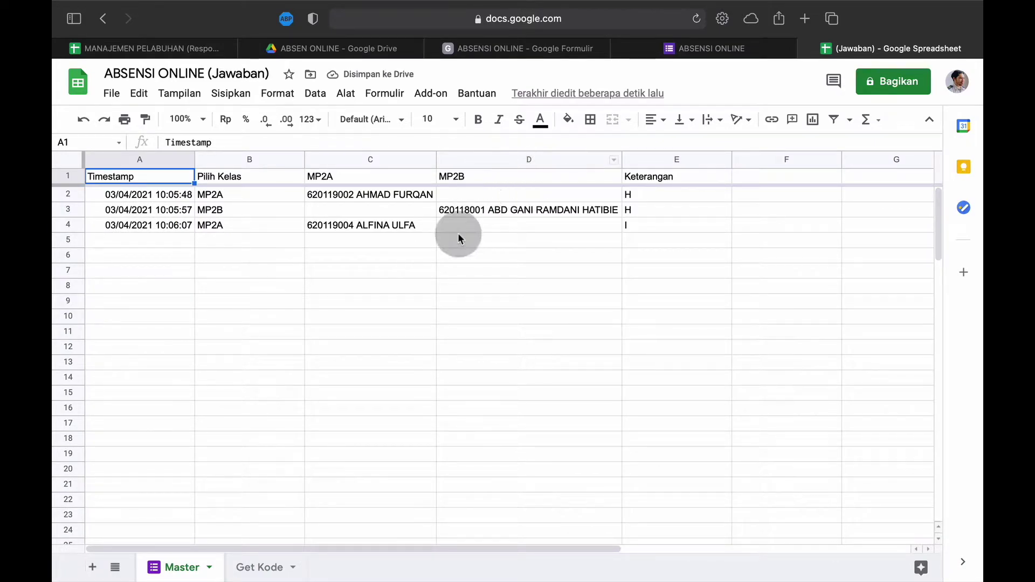
click(258, 567)
click(676, 142)
text(D1:D)
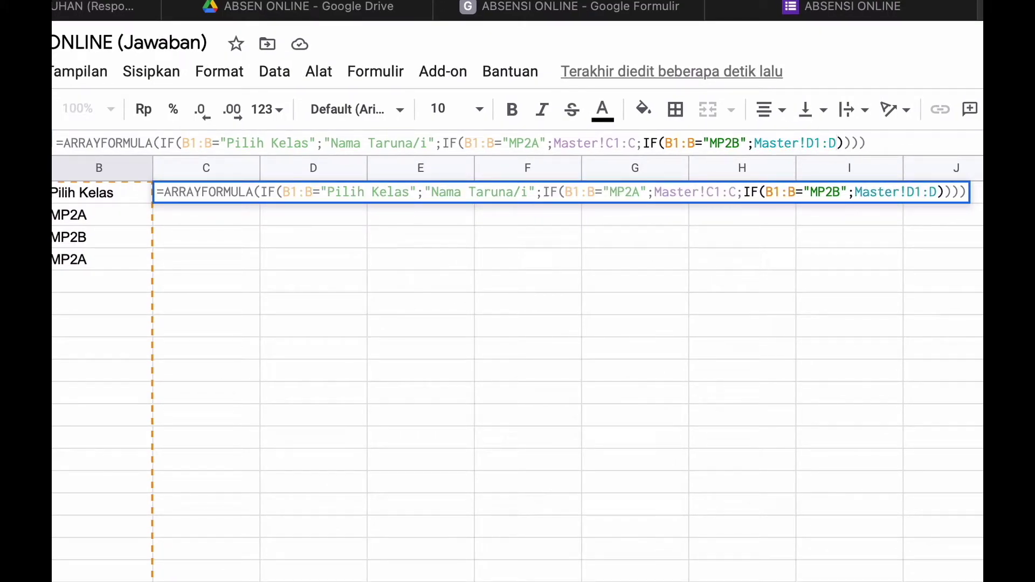
Step: Complete the C1 formula with "" as the fallback value, and fit column C's width to its contents
text(;)
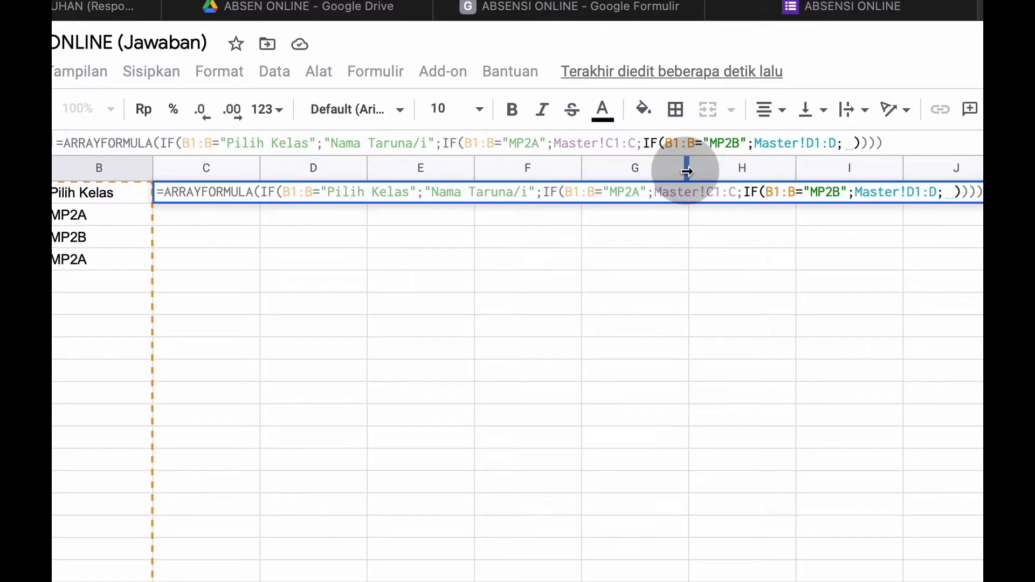
text("")
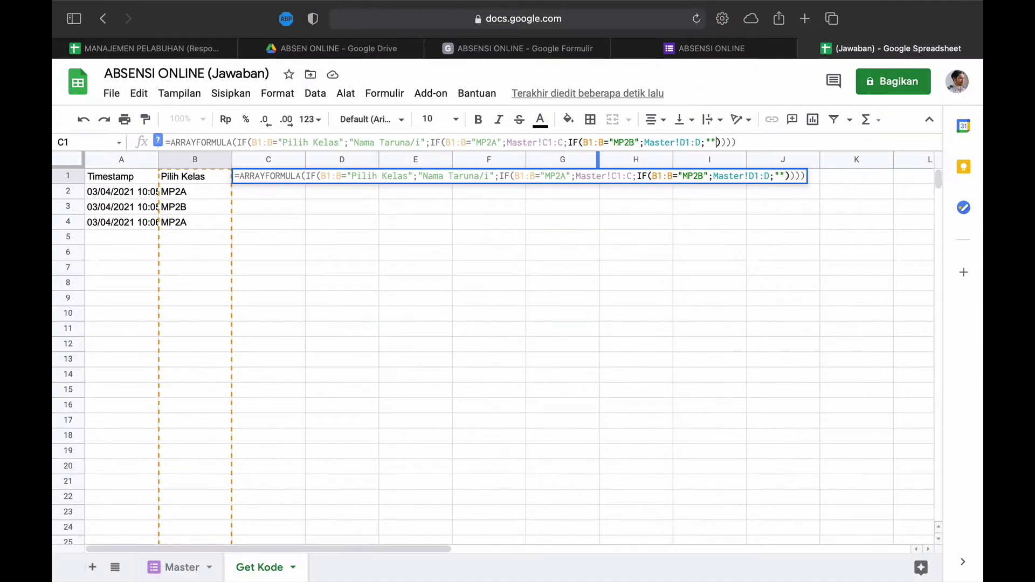
key(Return)
drag(305, 156, 305, 155)
double_click(306, 155)
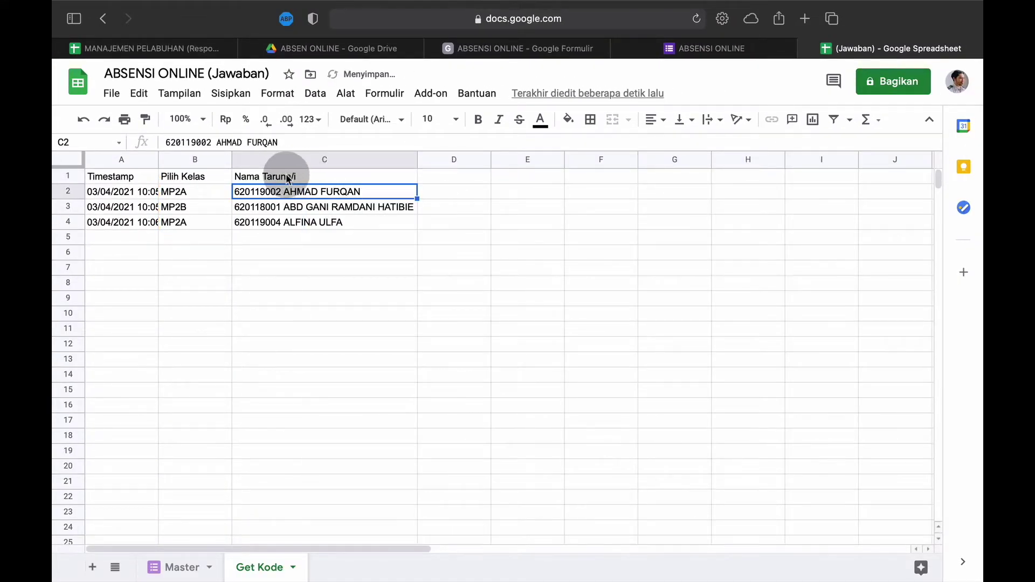
Step: Compare the combined names in column C of Get Kode with the MP2A and MP2B columns on the Master sheet
click(183, 195)
click(284, 223)
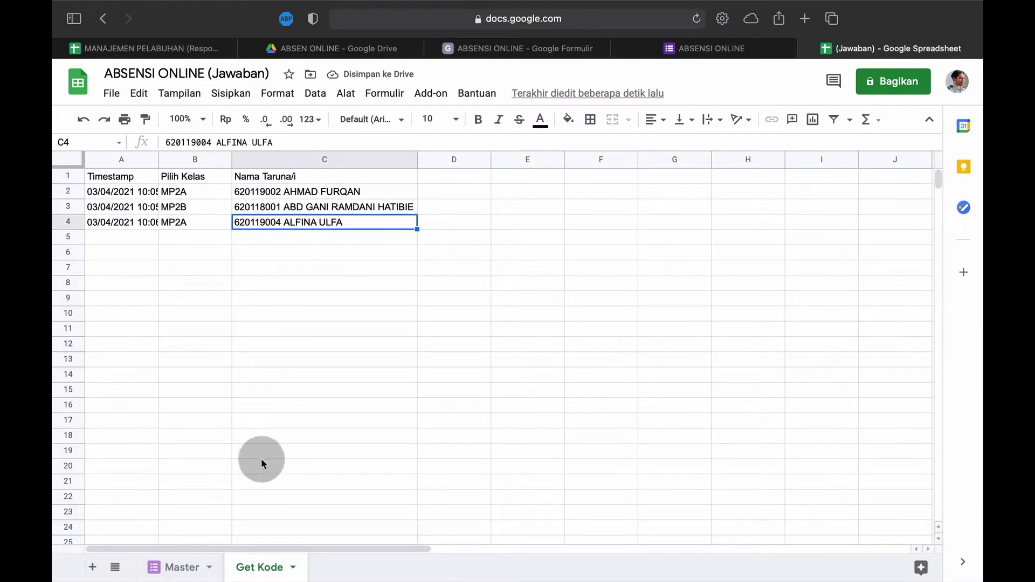
click(186, 561)
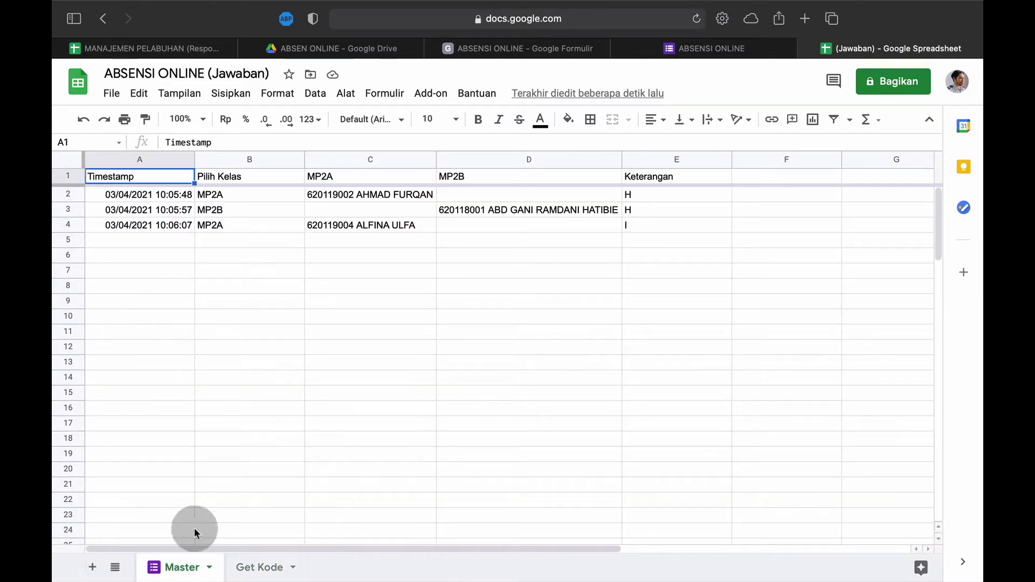
click(218, 195)
click(346, 200)
click(330, 226)
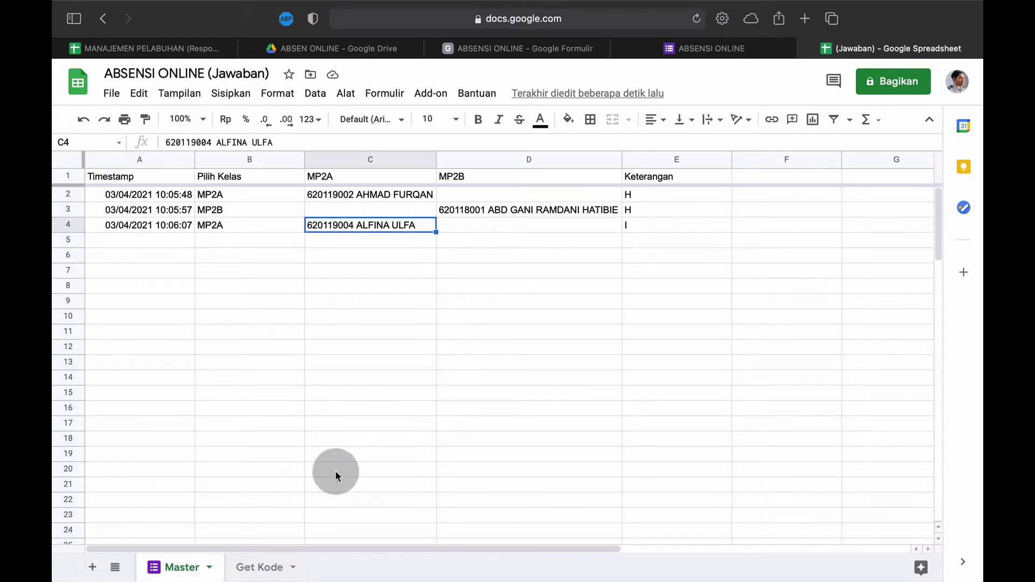
click(261, 567)
click(337, 195)
click(280, 208)
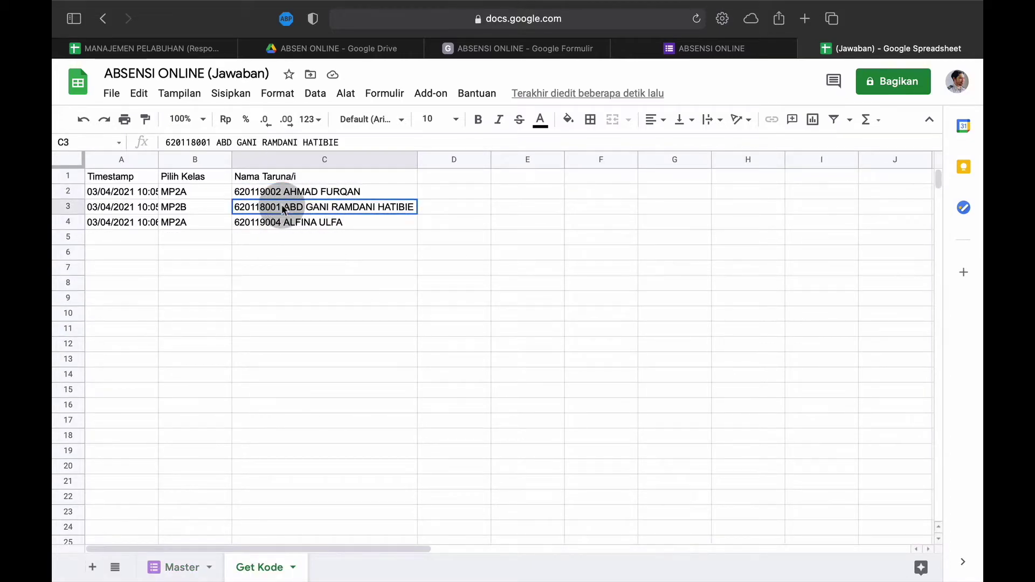
click(436, 180)
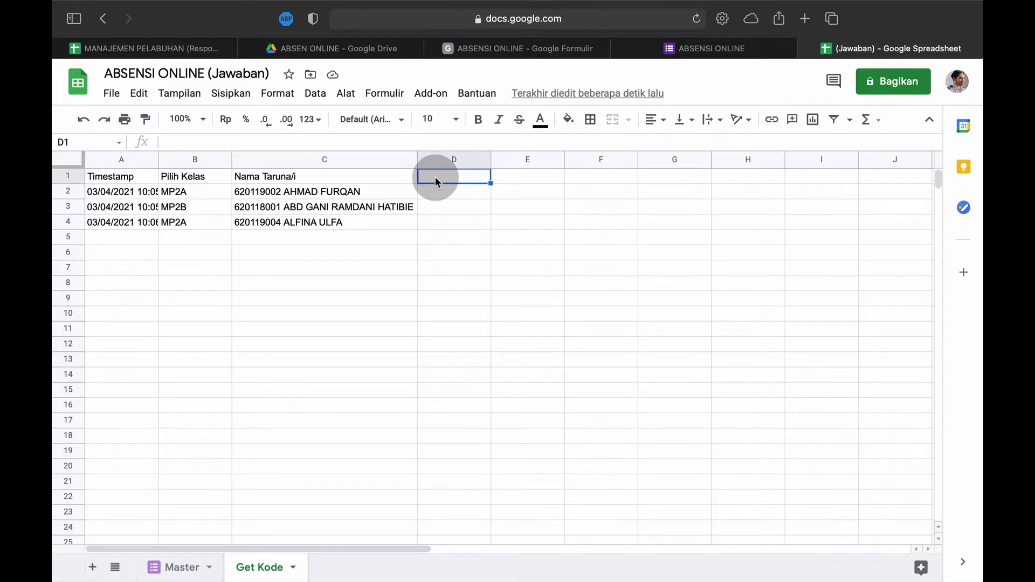
text(Ko)
key(BackSpace)
key(BackSpace)
text(Ge)
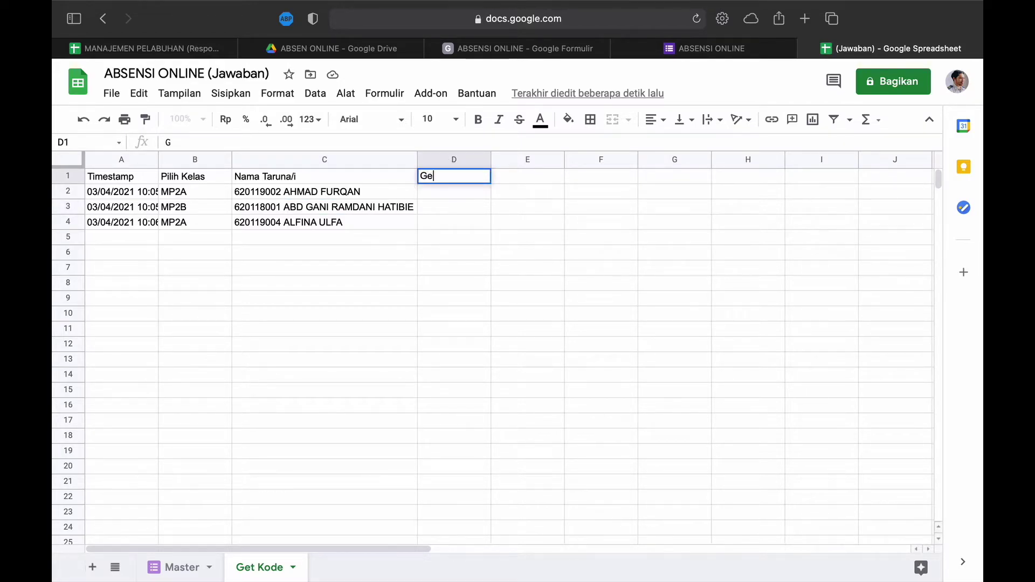
text(t Kode Taruna/i)
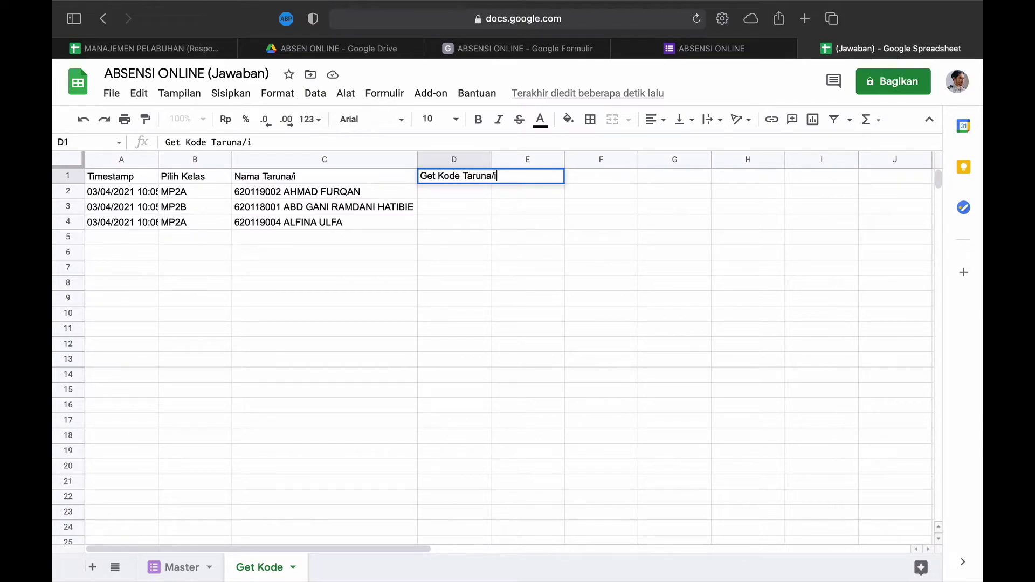
key(Return)
click(491, 177)
key(Delete)
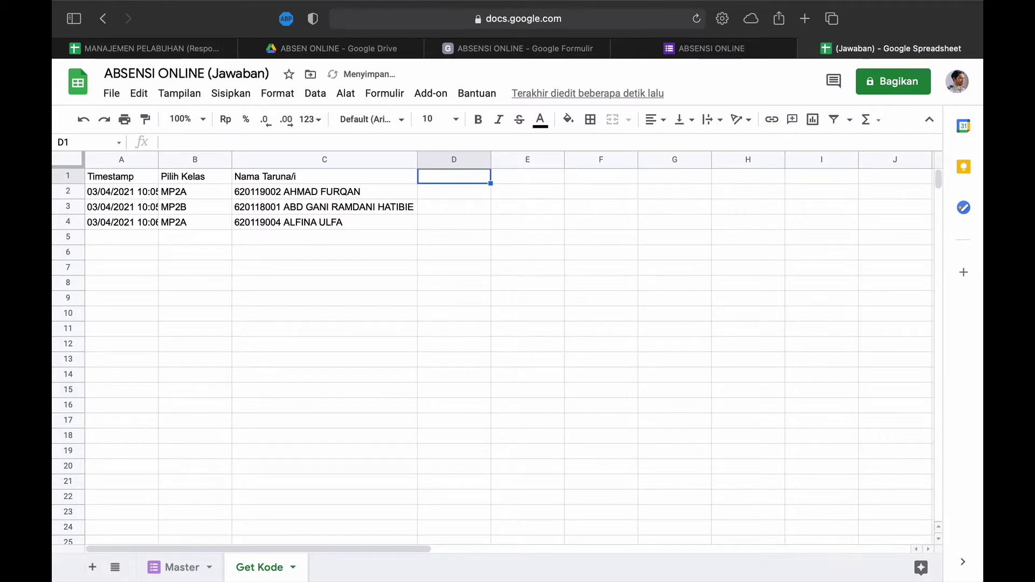
Step: Begin an ARRAYFORMULA in cell D1 of Get Kode with an IF that returns "Get Kode Taruna/i" where C1:C equals "Nama Taruna/i"
text(=arra)
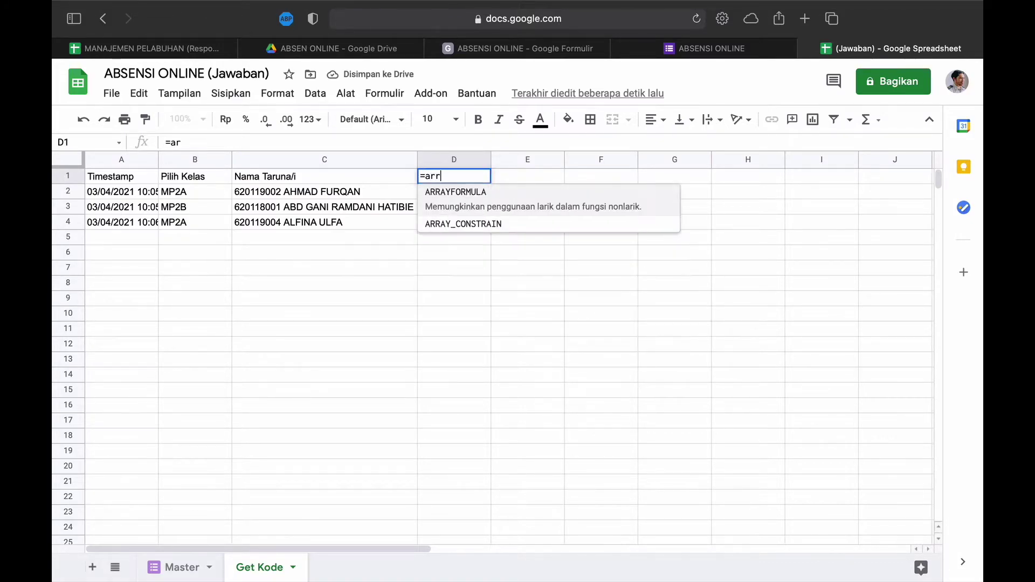
click(431, 196)
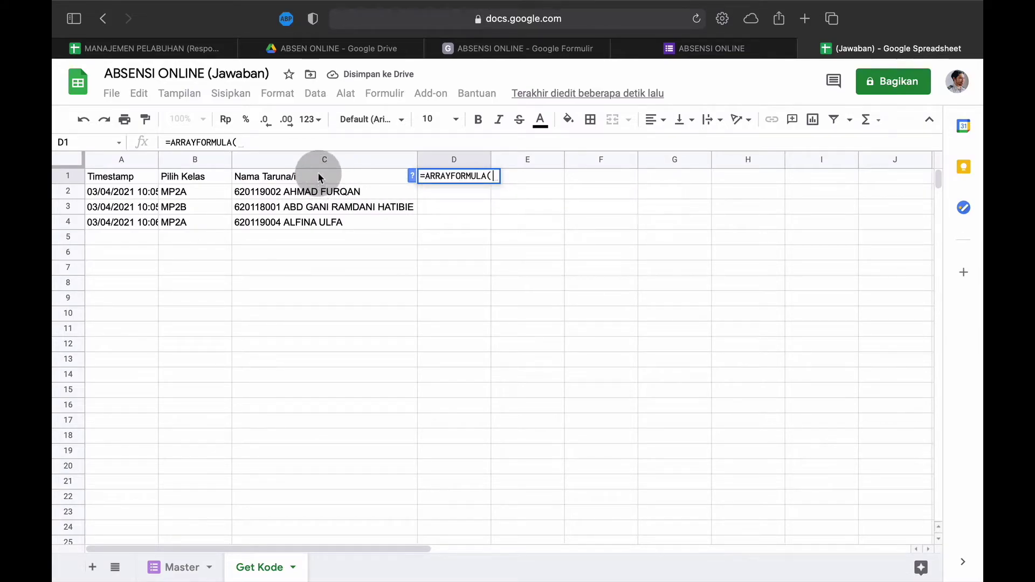
text(if)
click(458, 190)
click(318, 181)
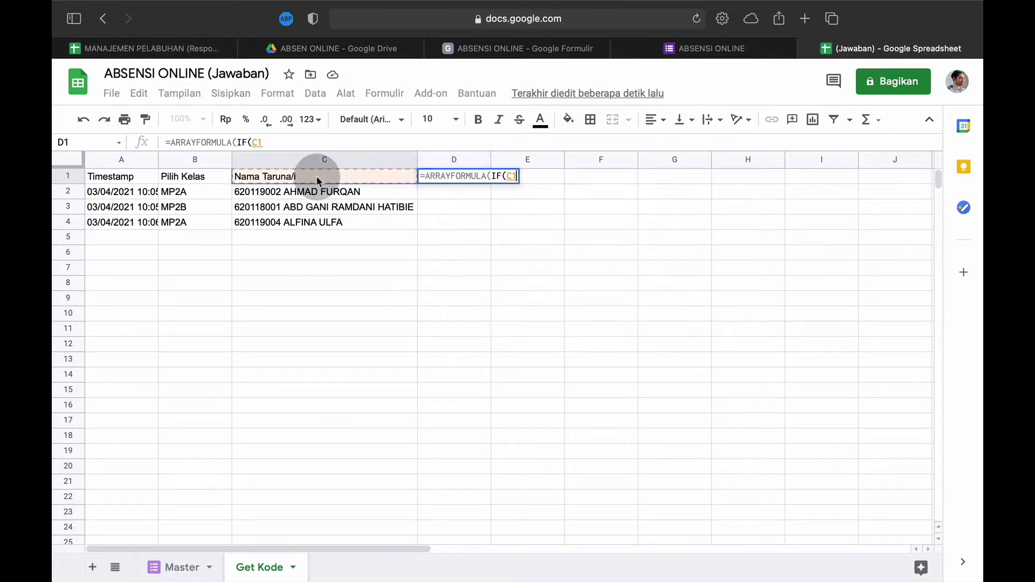
text(:)
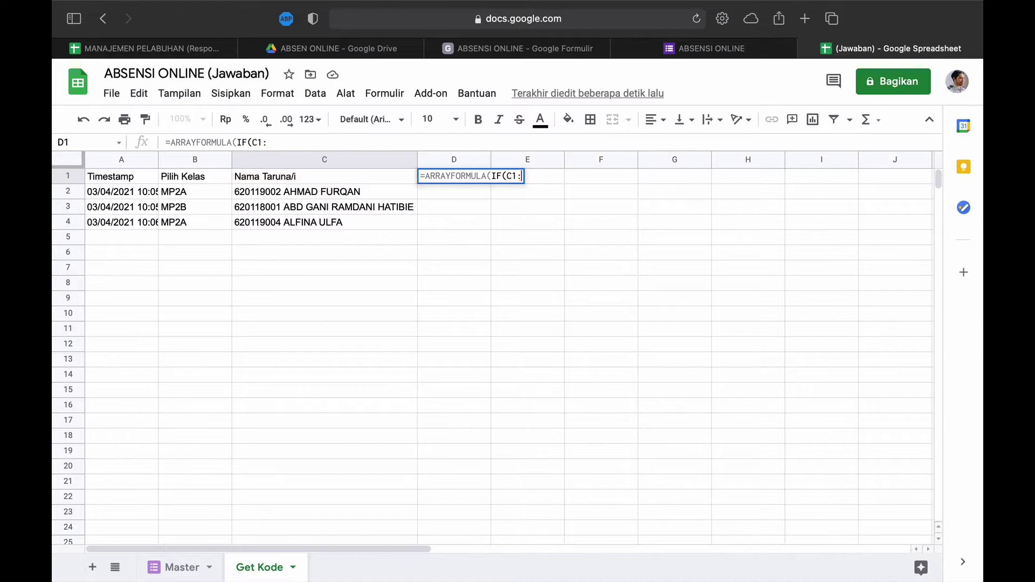
text(C="Nama taruna)
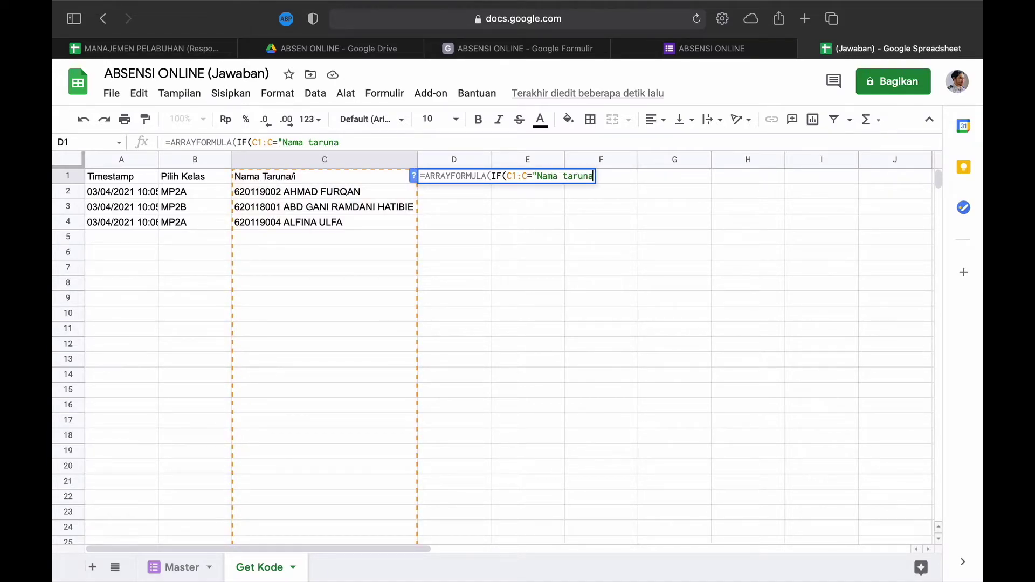
key(BackSpace)
key(BackSpace)
key(BackSpace)
key(BackSpace)
key(BackSpace)
text(Taru)
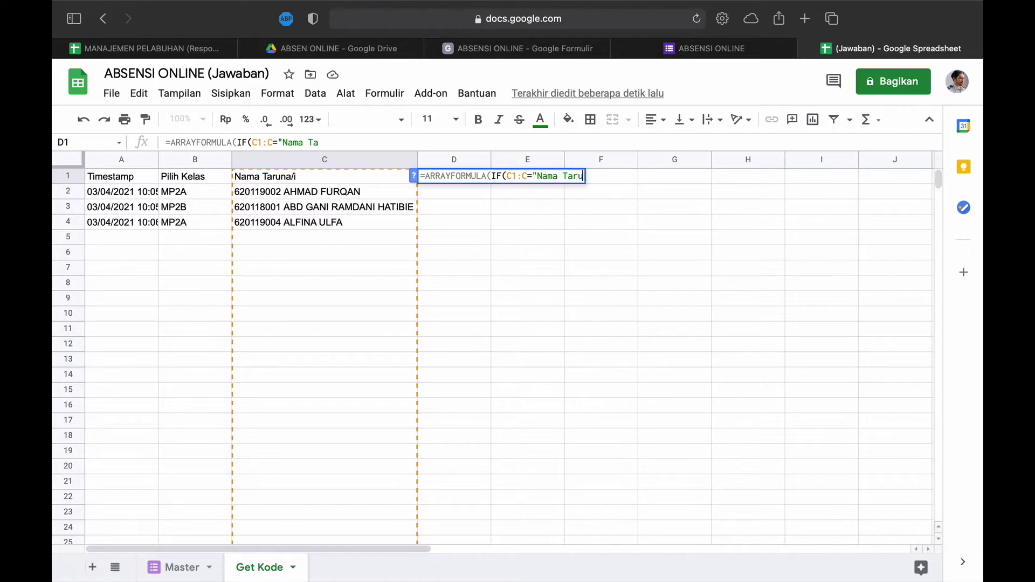
text(na/i";"Get Kode Taruna/i)
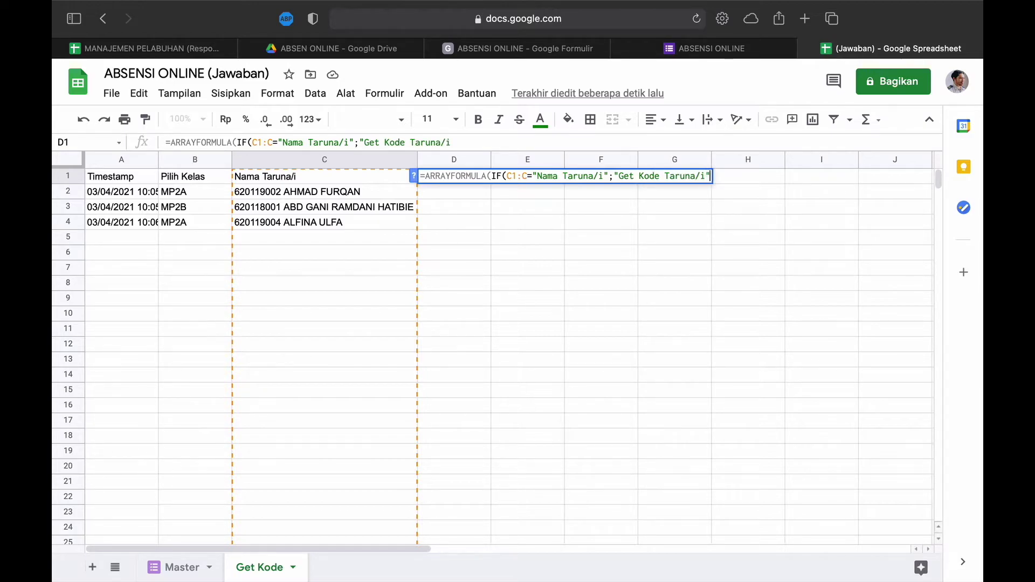
text(";)
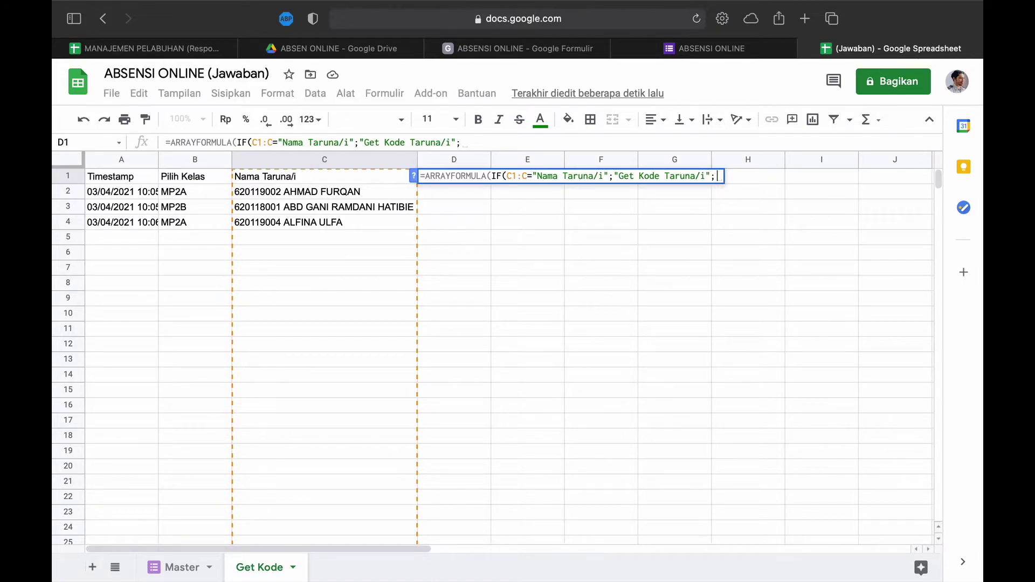
Step: Nest a second IF in the D1 formula that returns "" where C1:C is empty
text(IF()
click(316, 176)
text(:C)
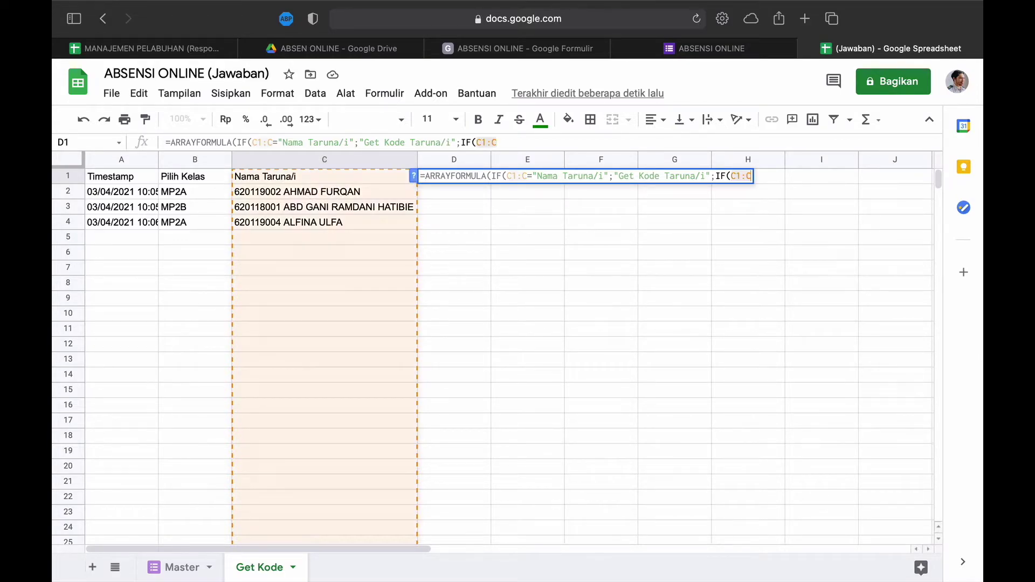
text(="")
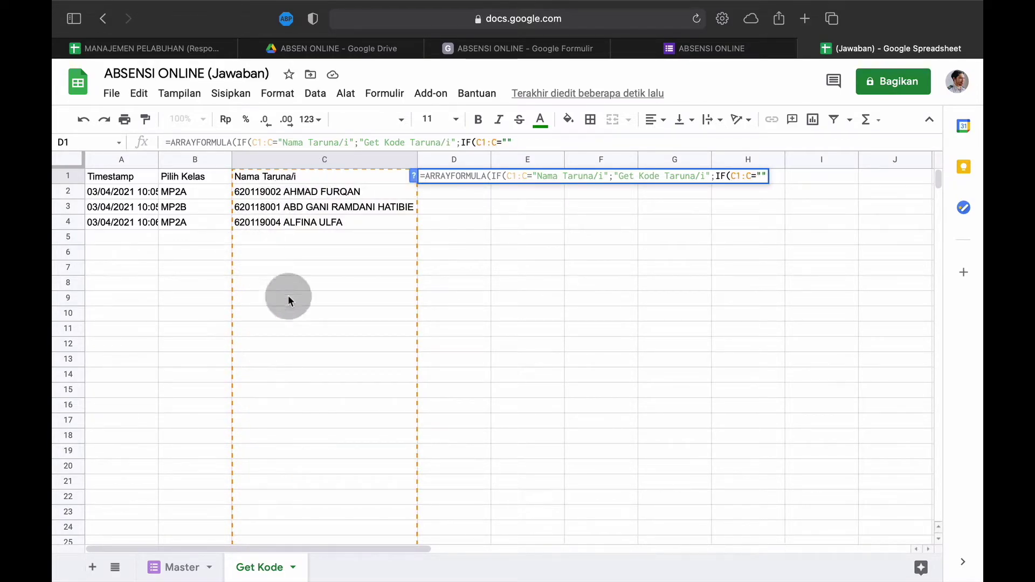
text(;"")
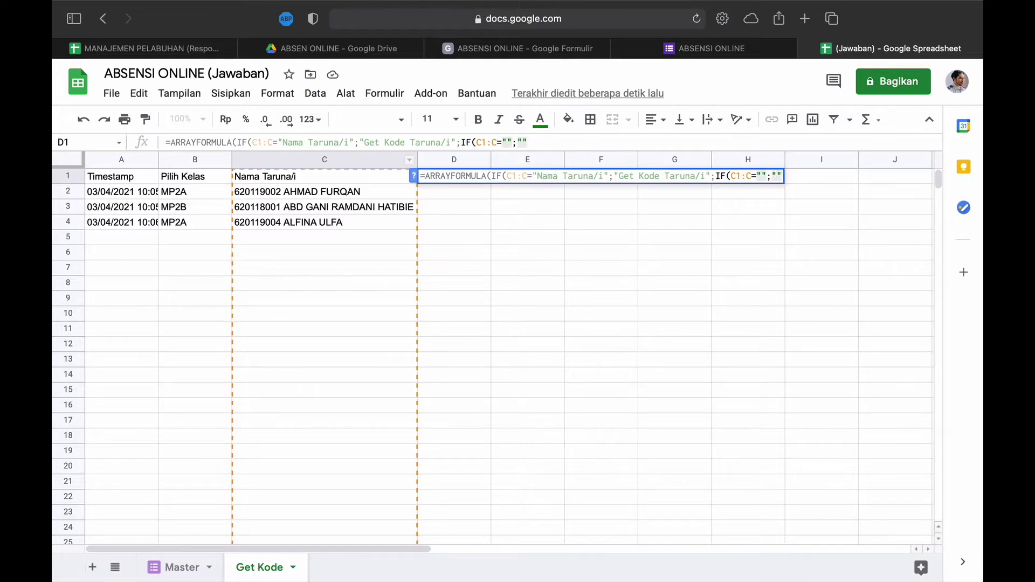
text(;)
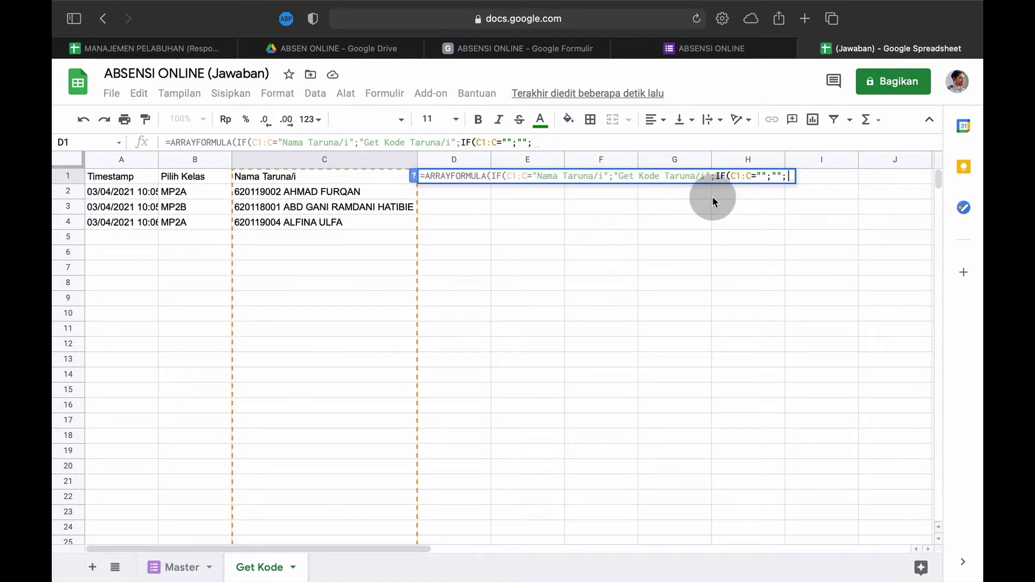
Step: Add MID(C1:C;5;5) as the fallback of the second IF in the D1 formula on Get Kode
text(MID)
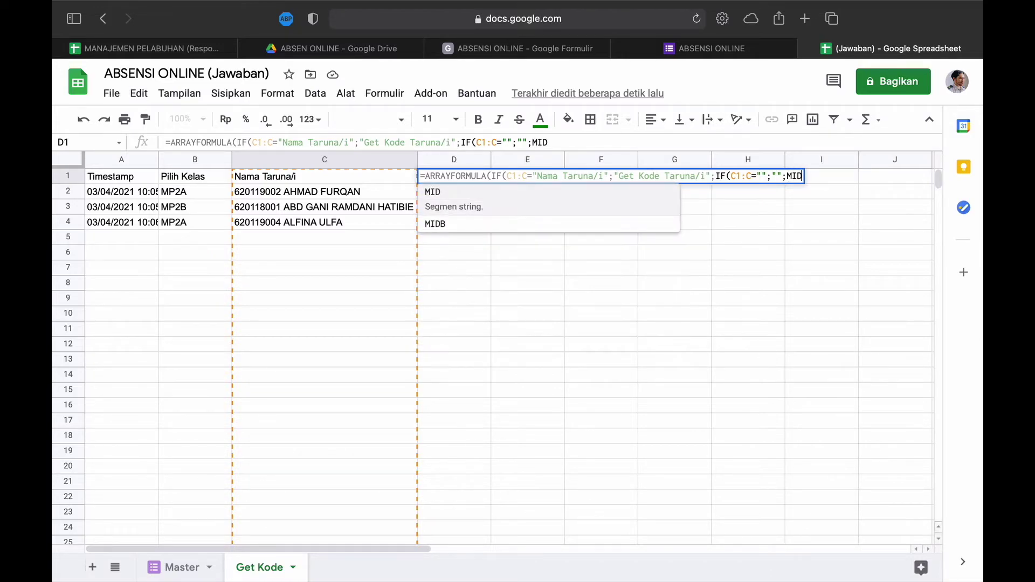
text(()
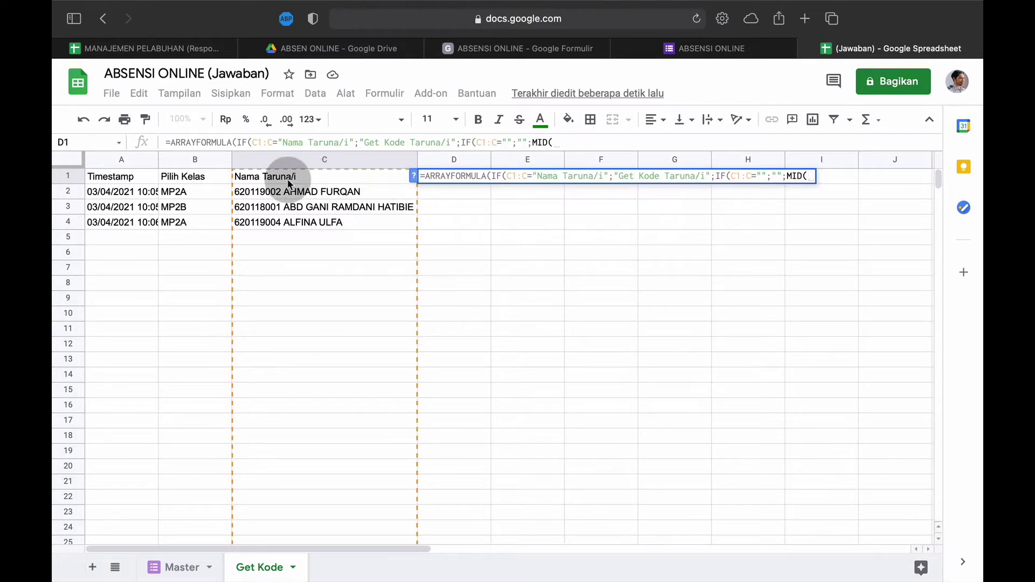
click(317, 177)
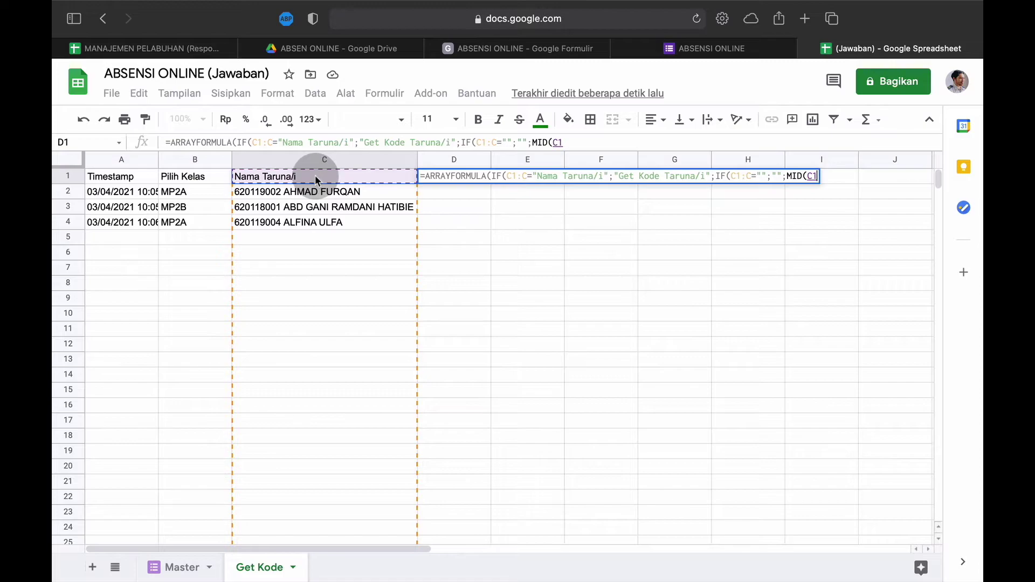
text(:C)
text(;)
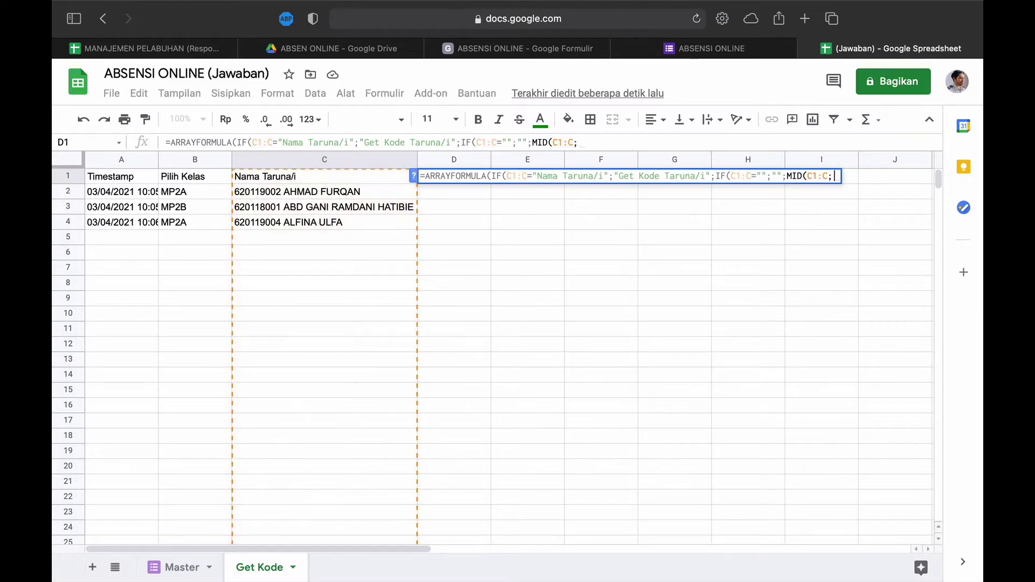
text(5;5)
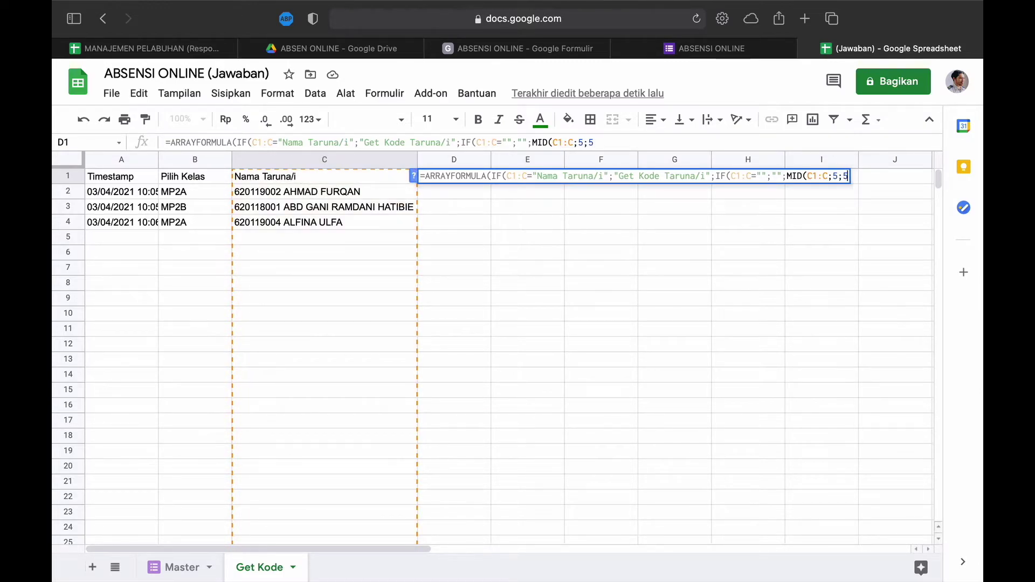
Step: Append TEXT(A1:A;"DDMMYY") to the MID result with & in the D1 formula, and close all its brackets
text()&)
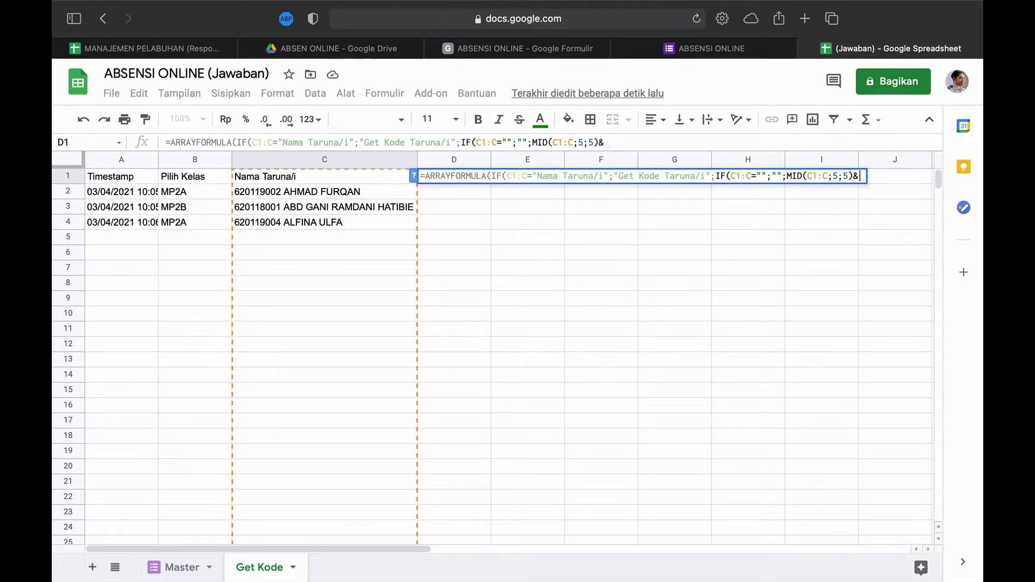
text(TEXT()
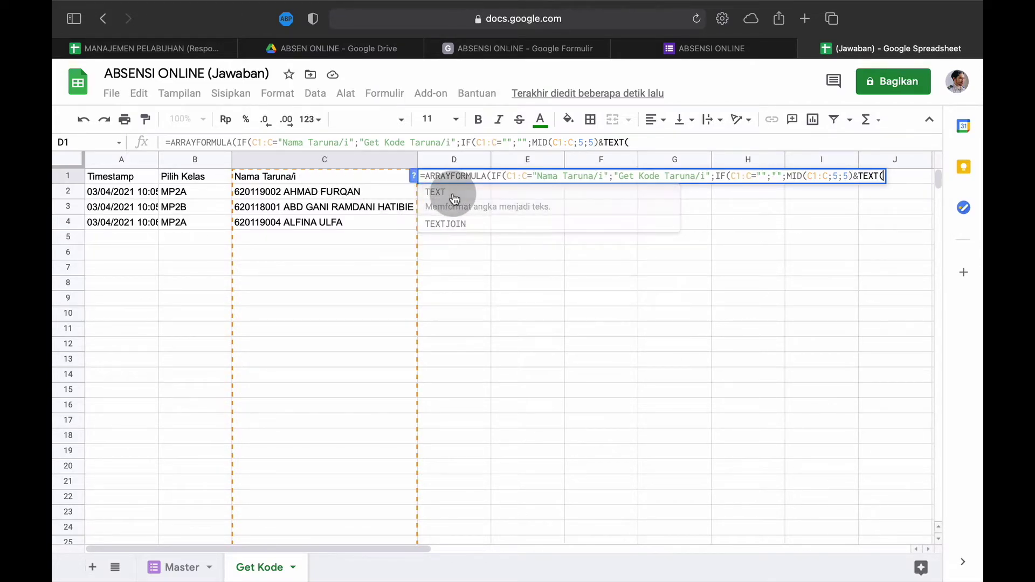
click(102, 180)
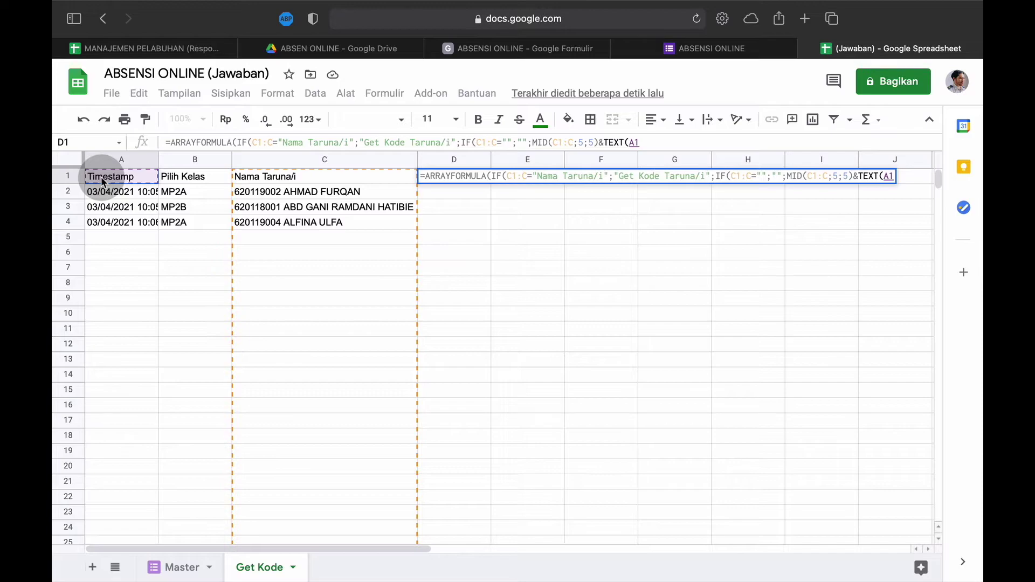
text(:A;"DD)
text(MM)
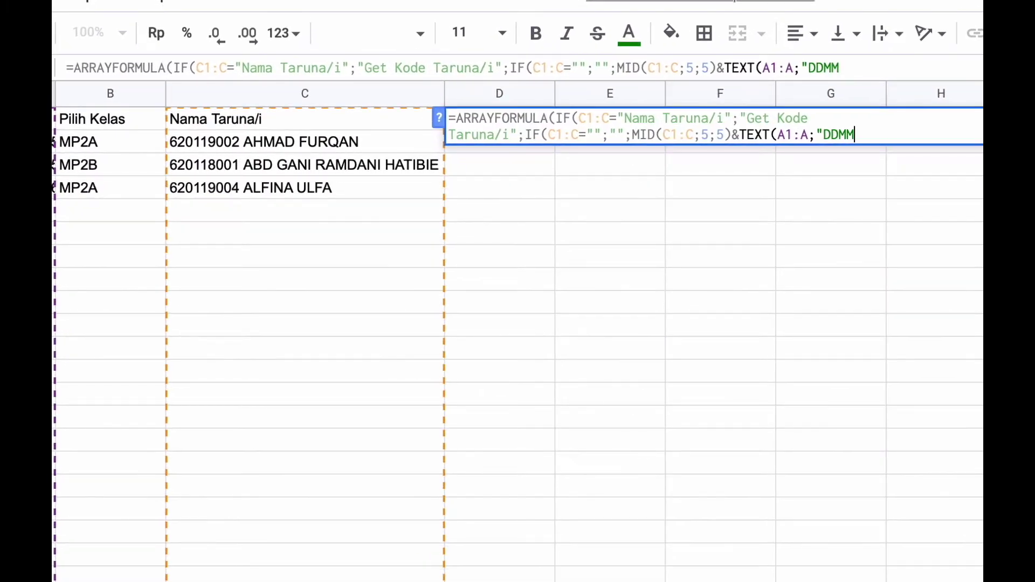
text(YY")))
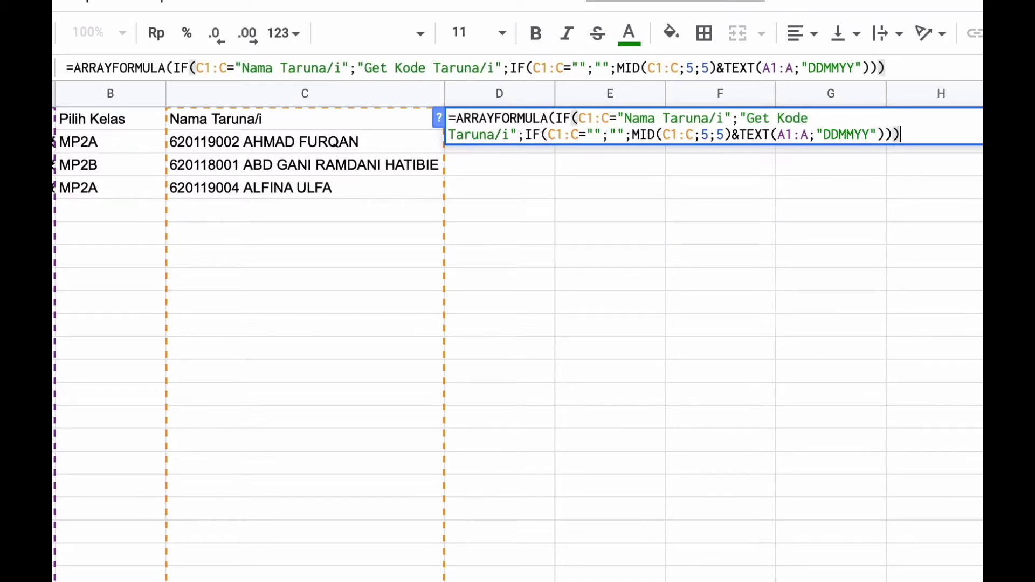
text())
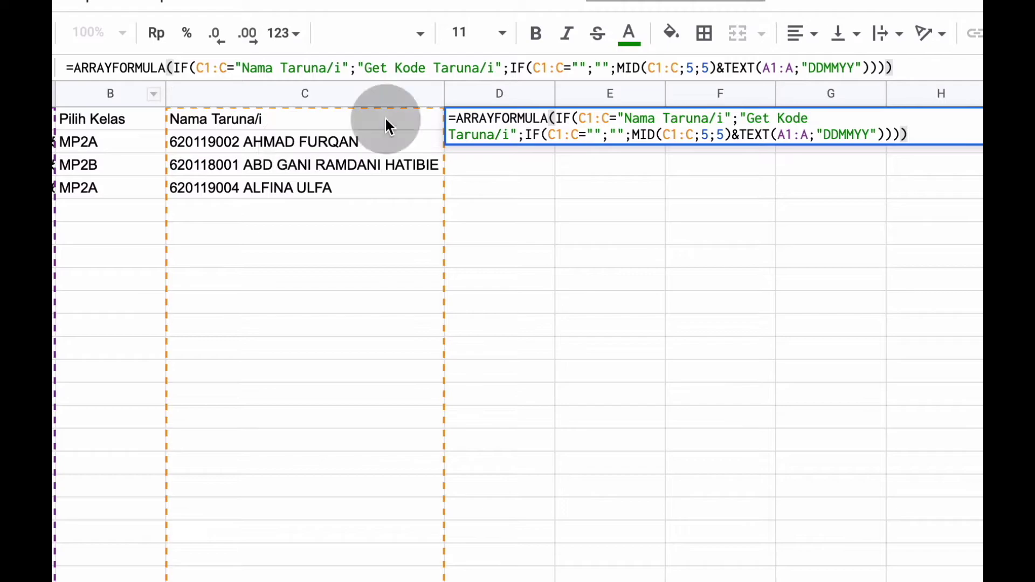
Step: Review the MID arguments and enter the completed D1 formula, then fit column D's width to its contents
drag(634, 136, 653, 136)
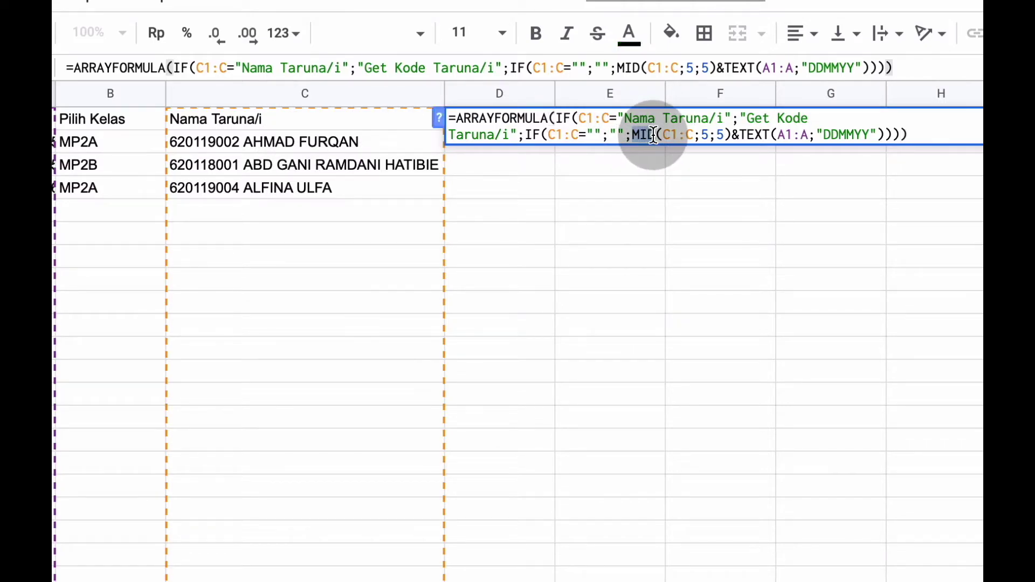
double_click(704, 135)
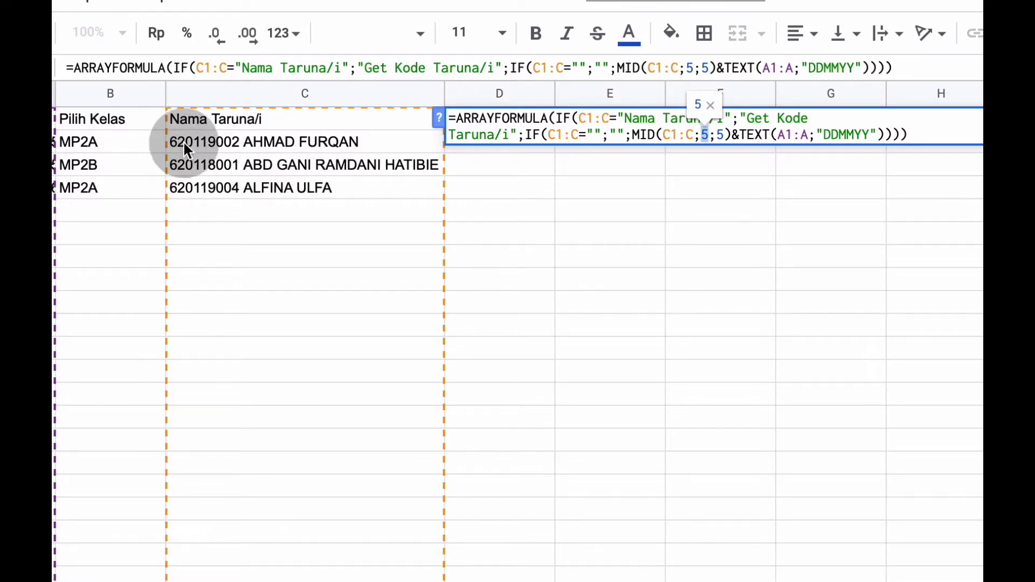
double_click(716, 133)
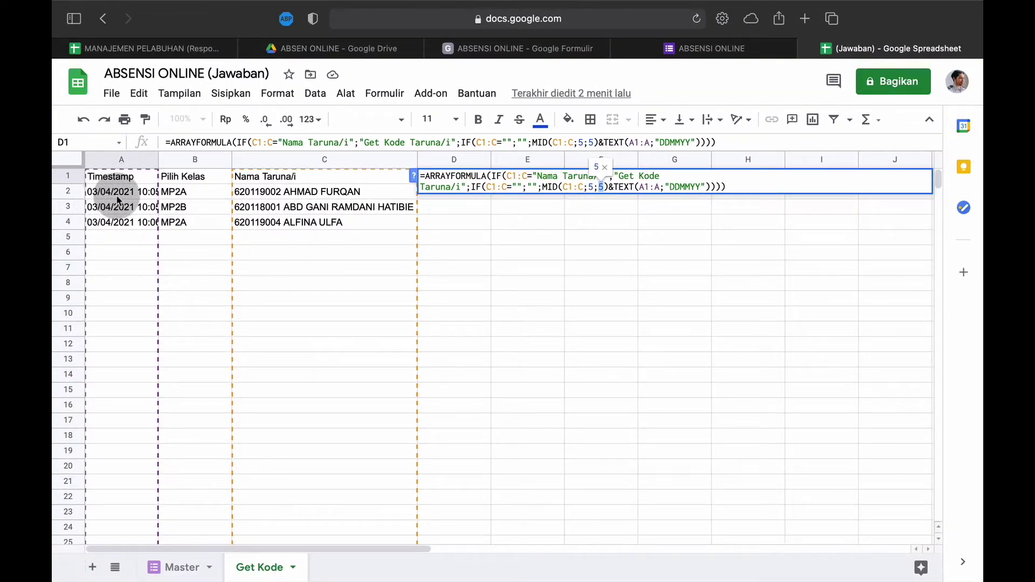
click(735, 191)
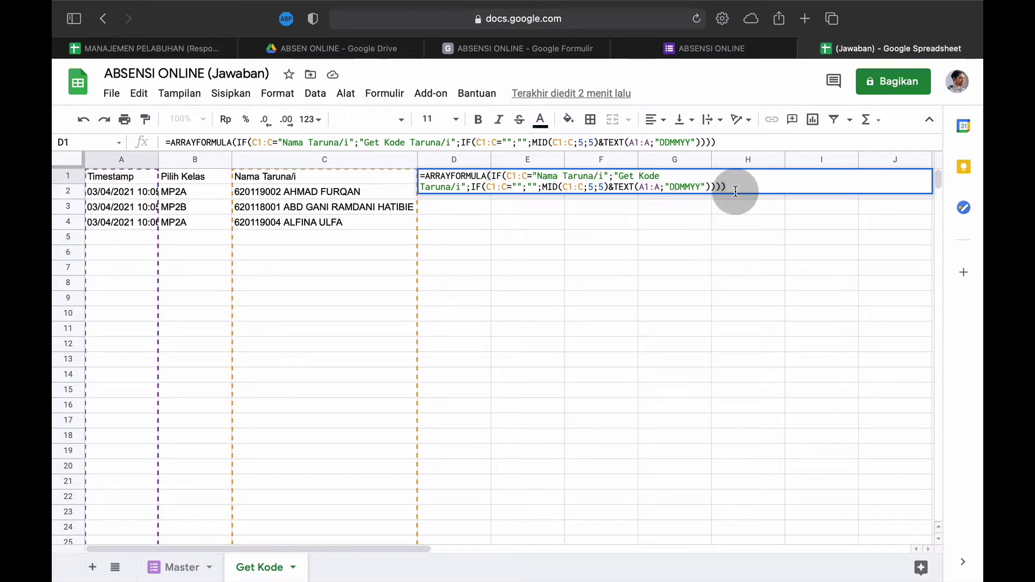
key(Return)
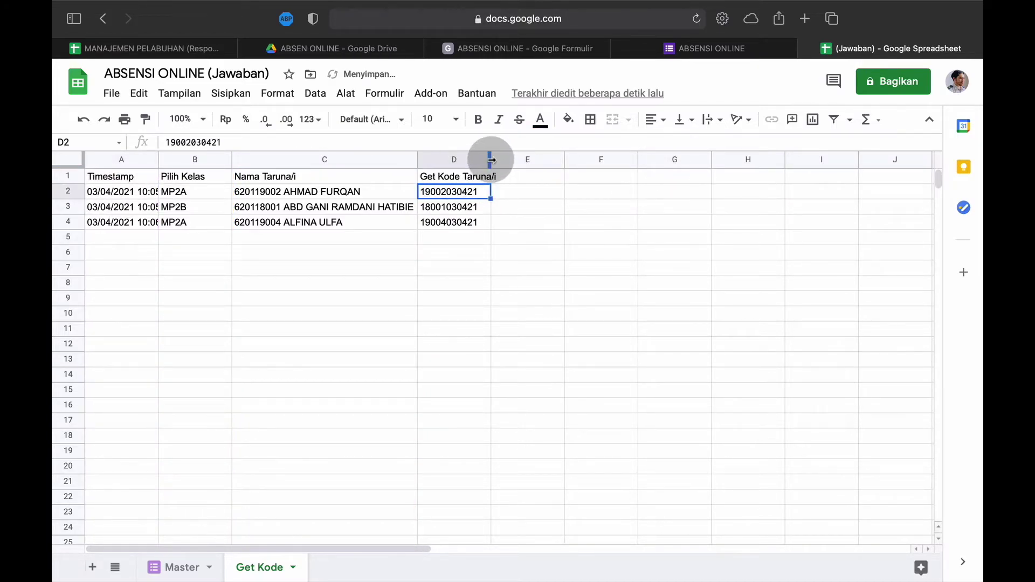
double_click(491, 159)
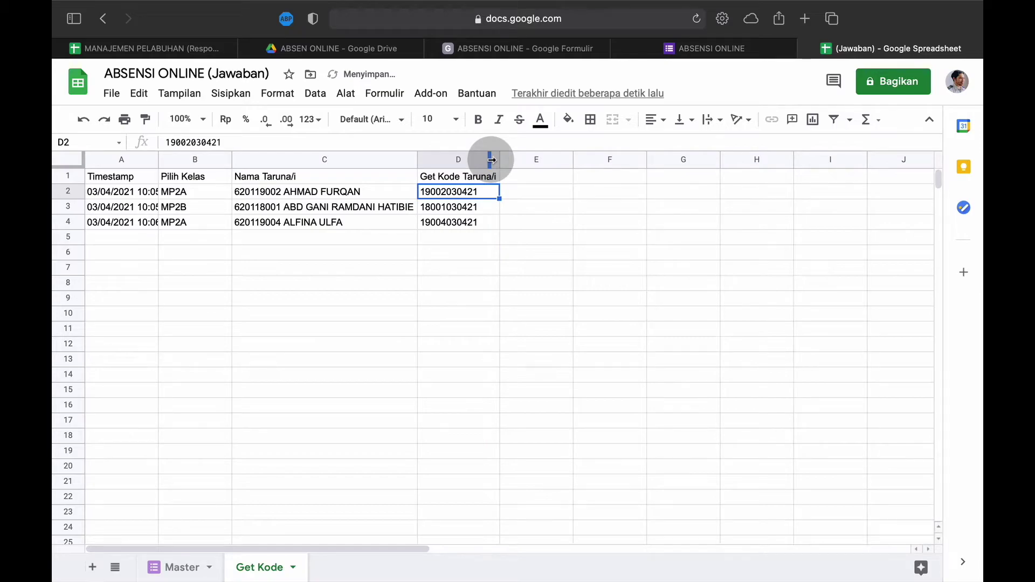
click(446, 199)
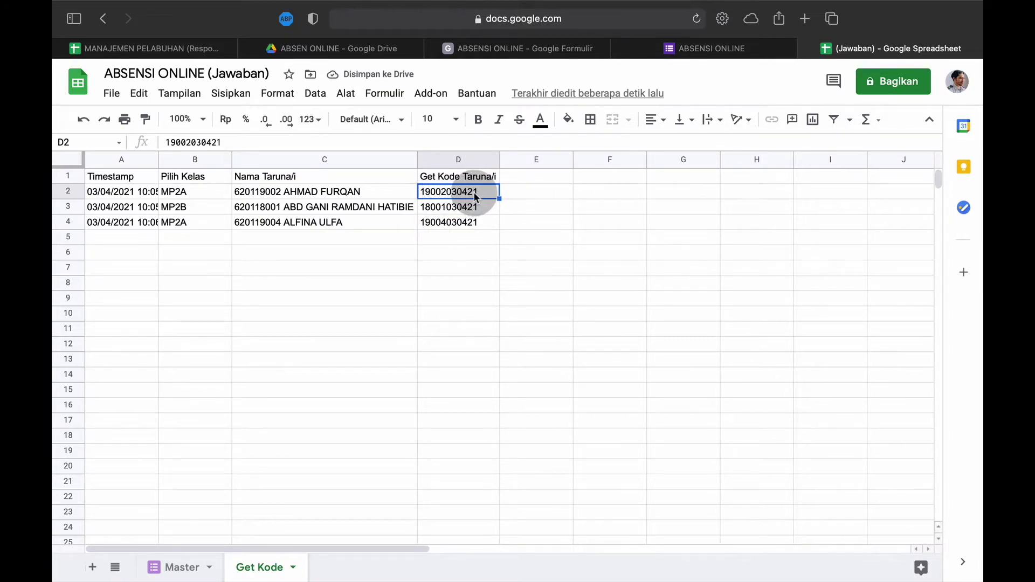
click(440, 197)
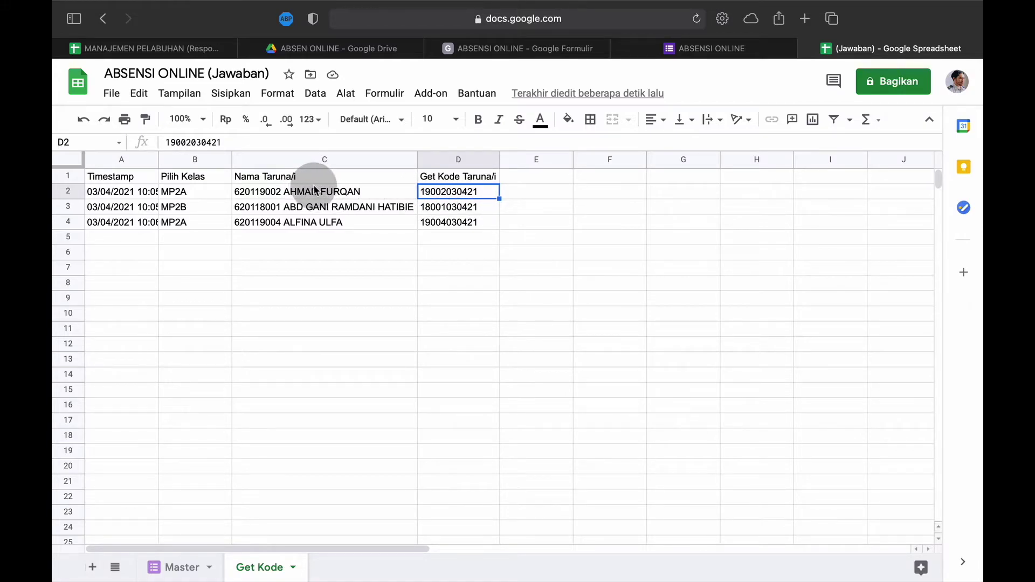
Step: Enter =ARRAYFORMULA(Master!E1:E) in cell E1 of Get Kode to bring in the Keterangan column, and compare it with the Master sheet
click(531, 178)
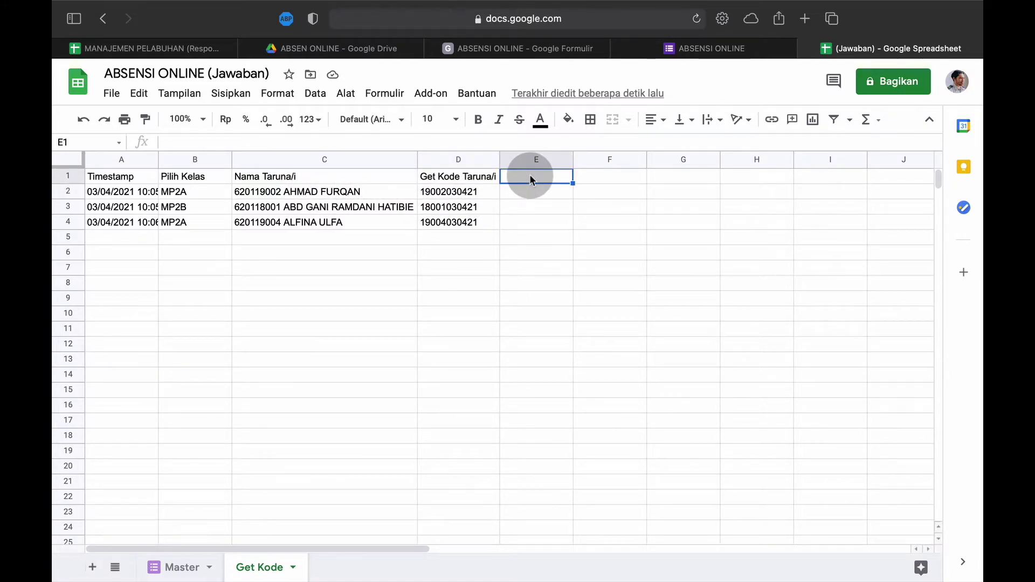
text(=arra)
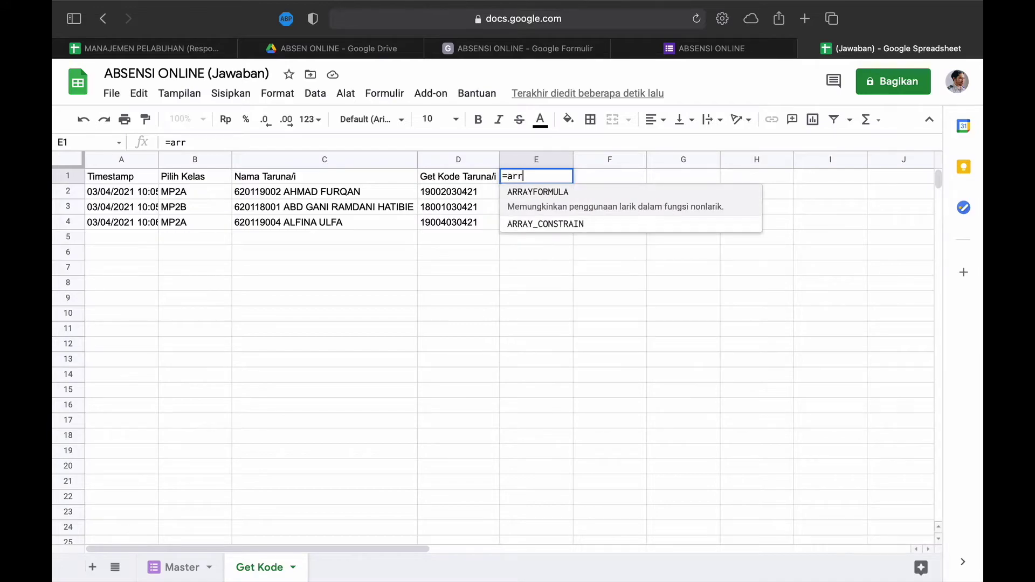
click(539, 208)
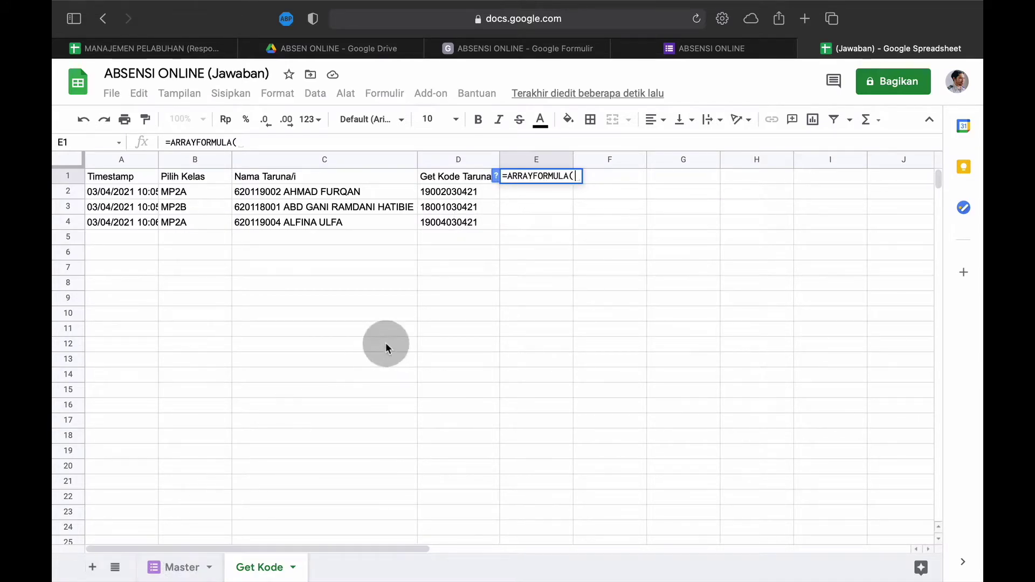
text(Master!)
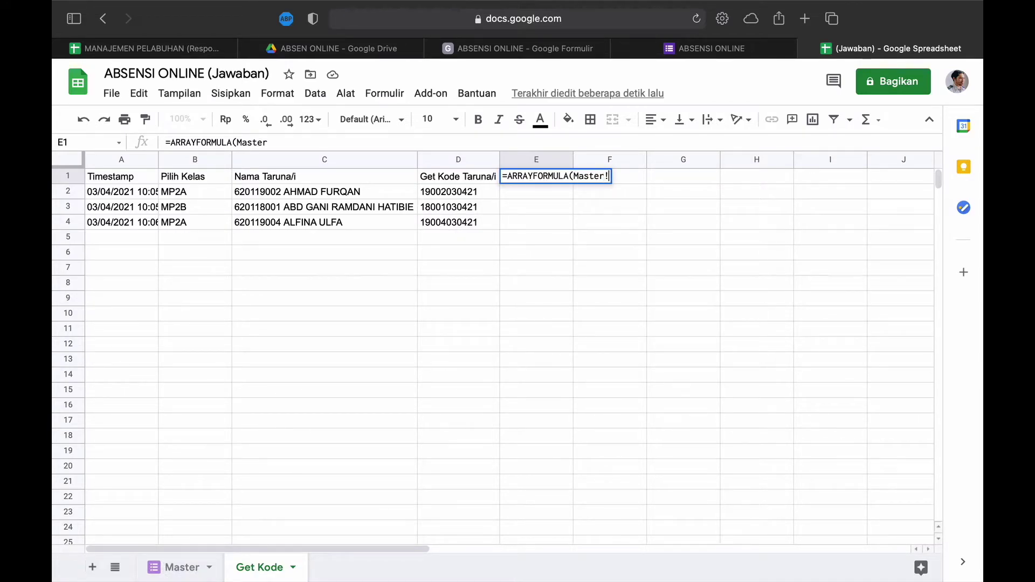
click(186, 567)
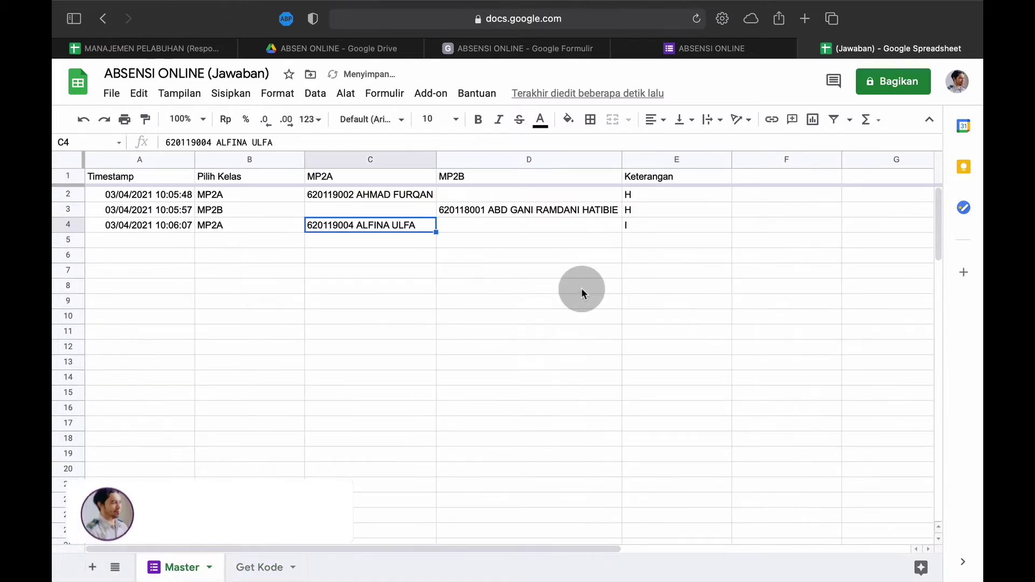
click(259, 567)
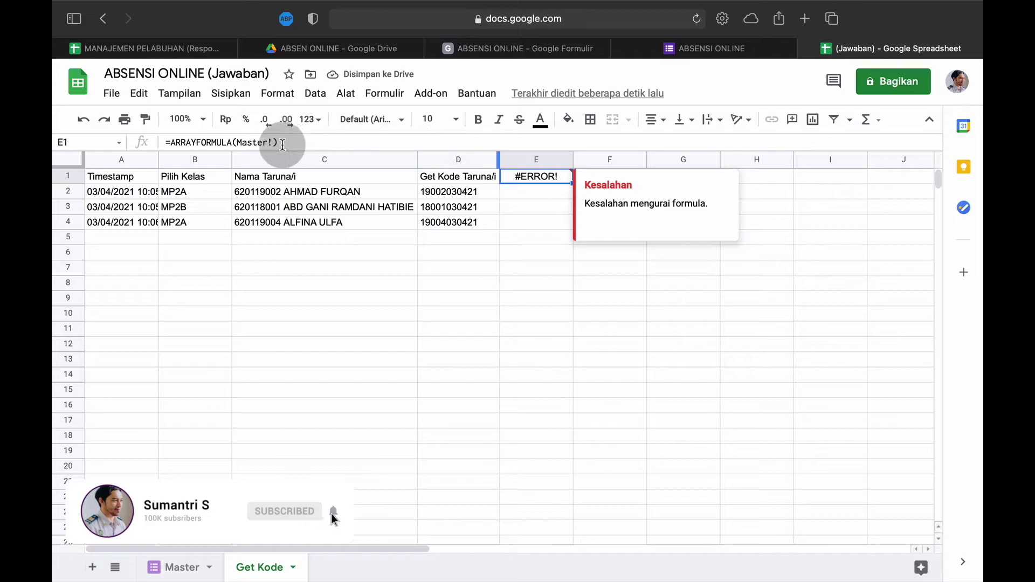
click(273, 143)
text(E1:E)
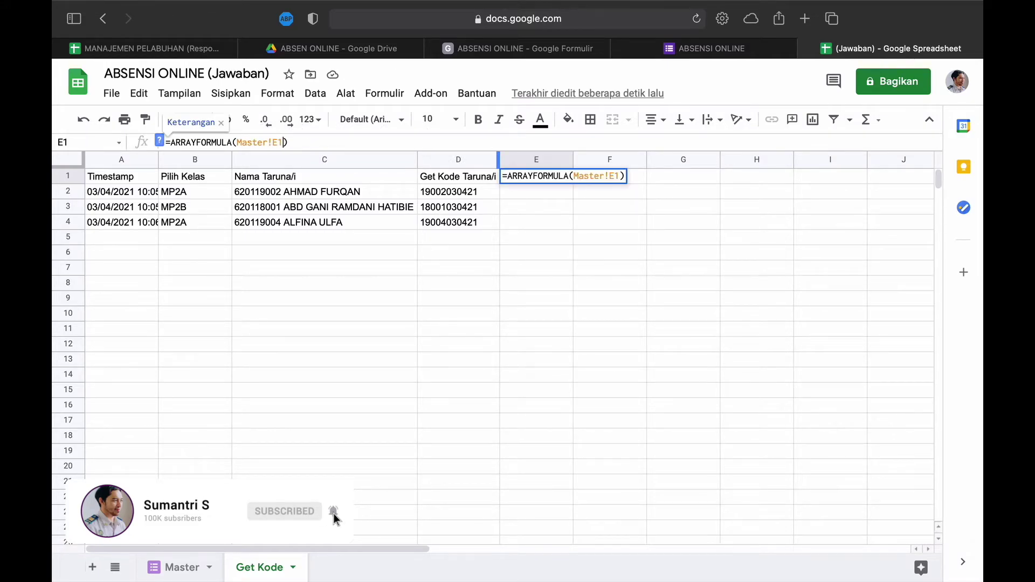
key(Return)
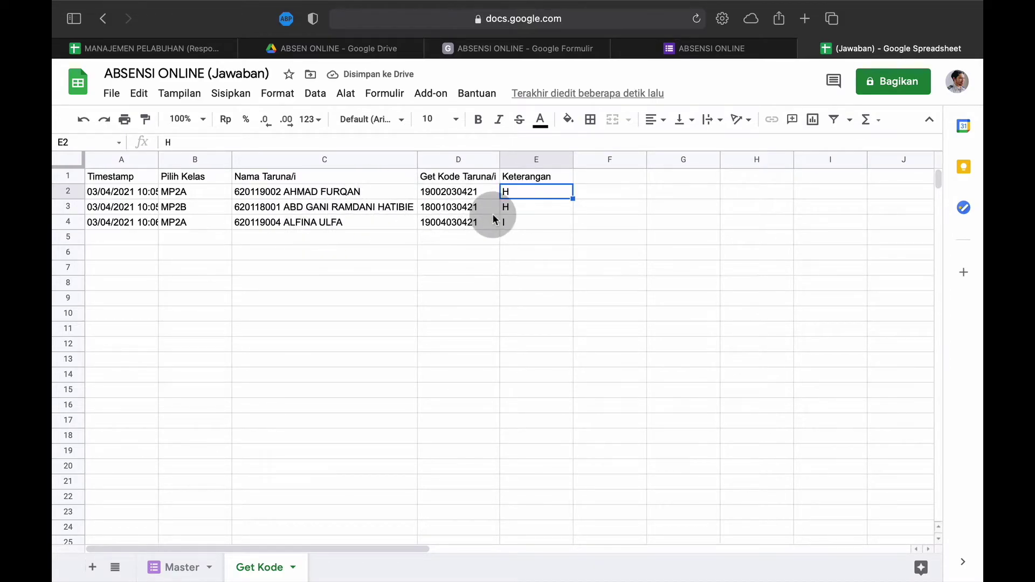
click(178, 567)
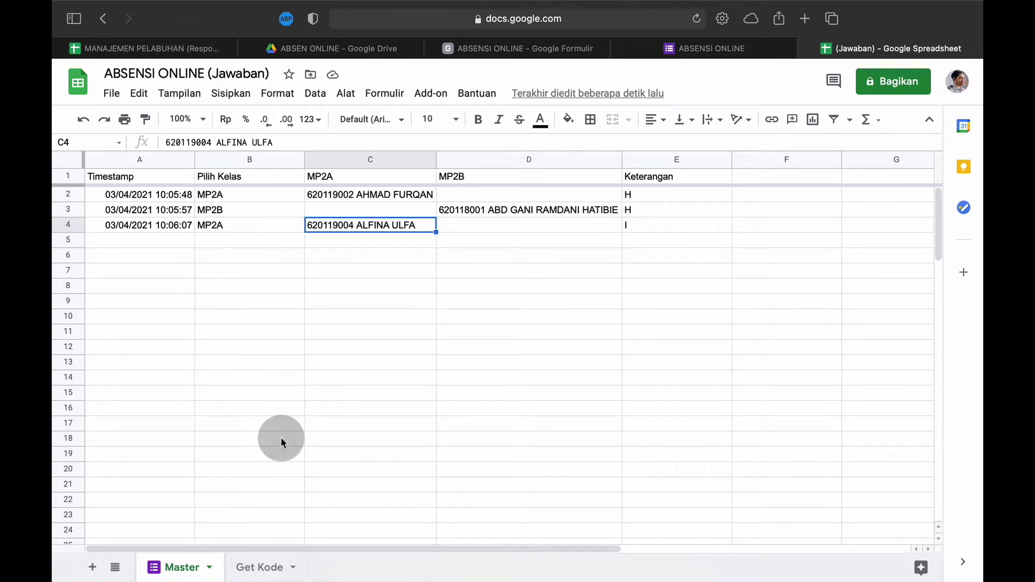
click(261, 566)
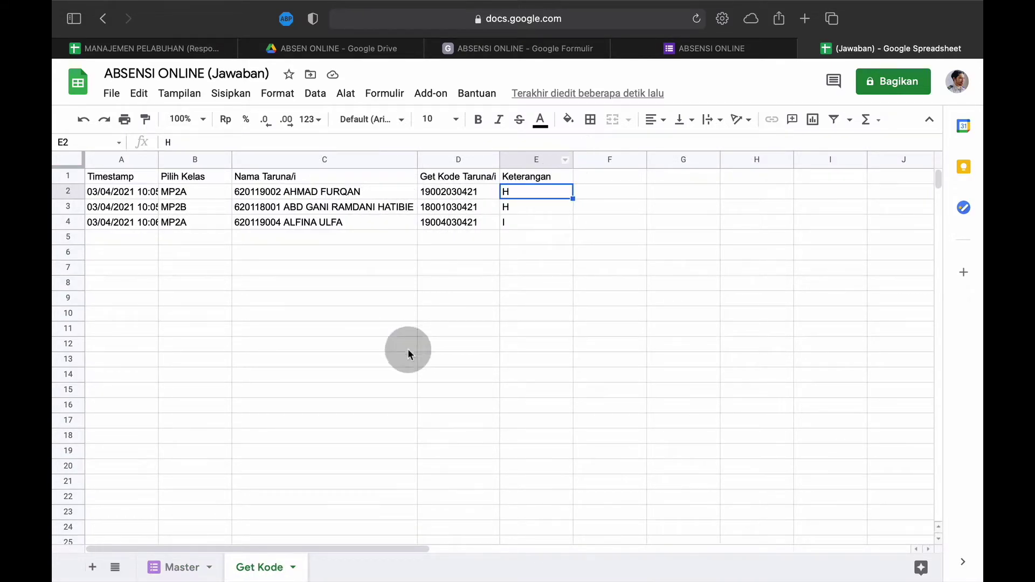
Step: Add a new sheet named MP2A to the spreadsheet and select cell A5 on it
click(92, 567)
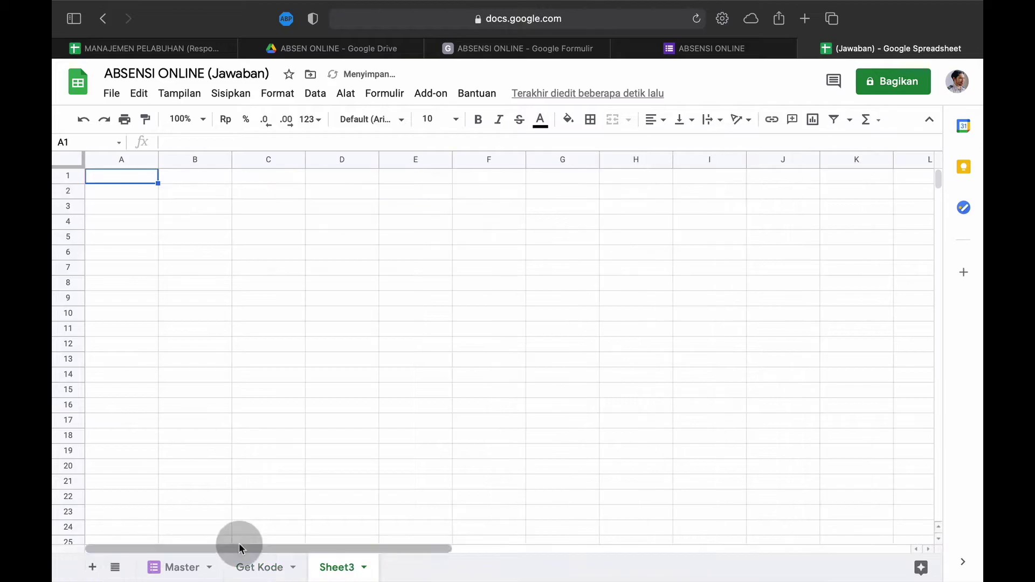
double_click(336, 570)
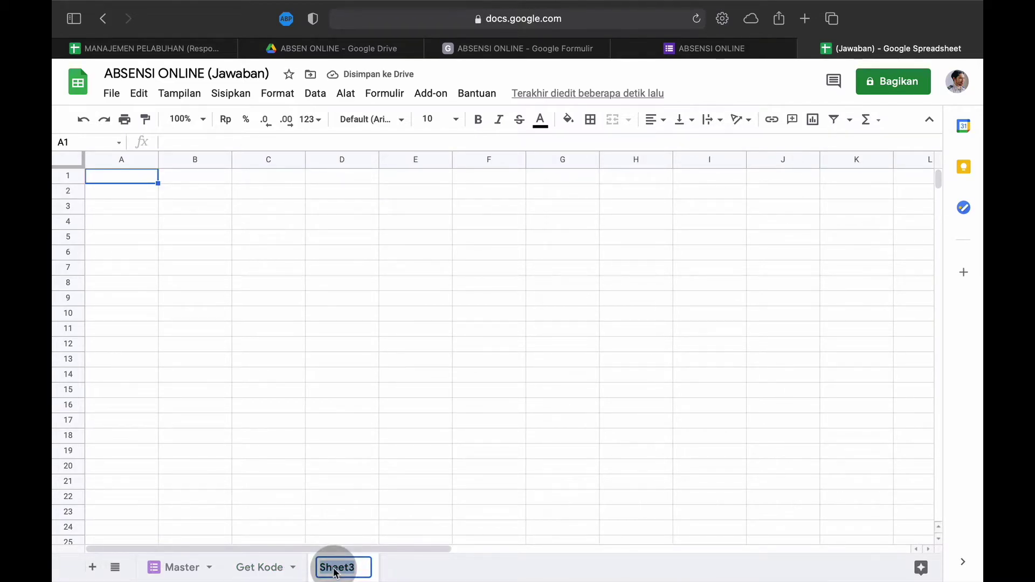
text(MP)
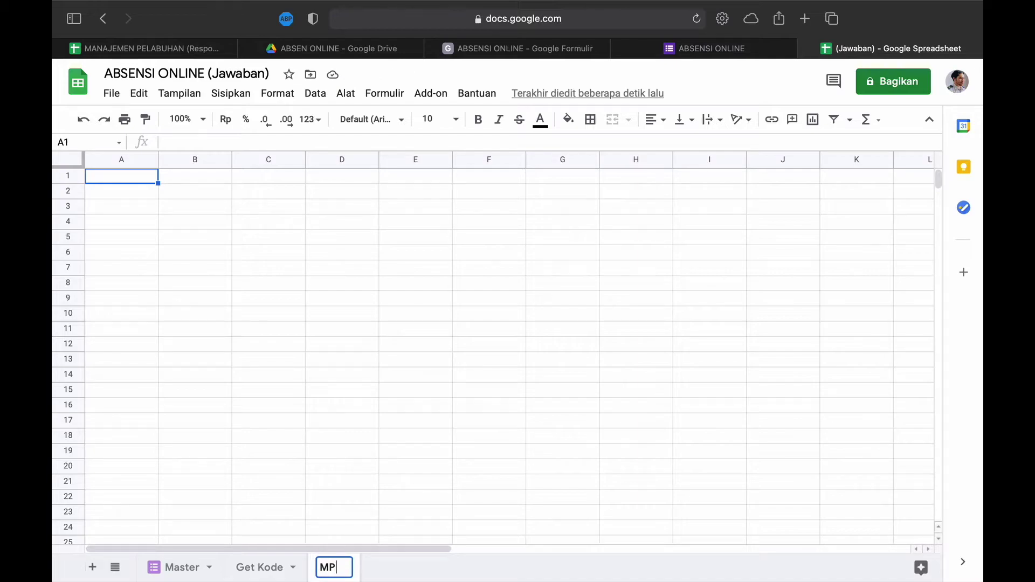
text(2A)
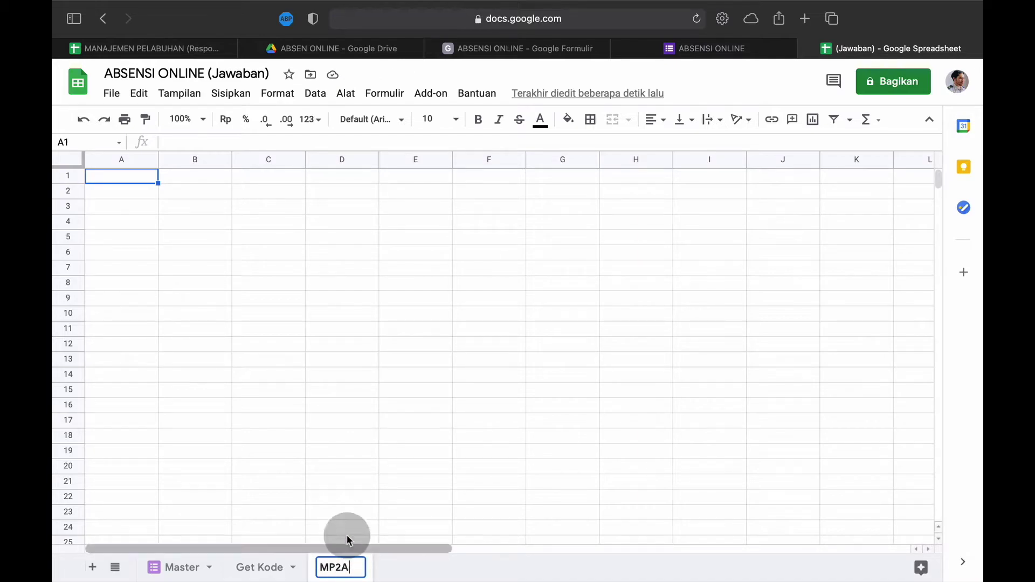
click(342, 477)
click(109, 240)
click(109, 223)
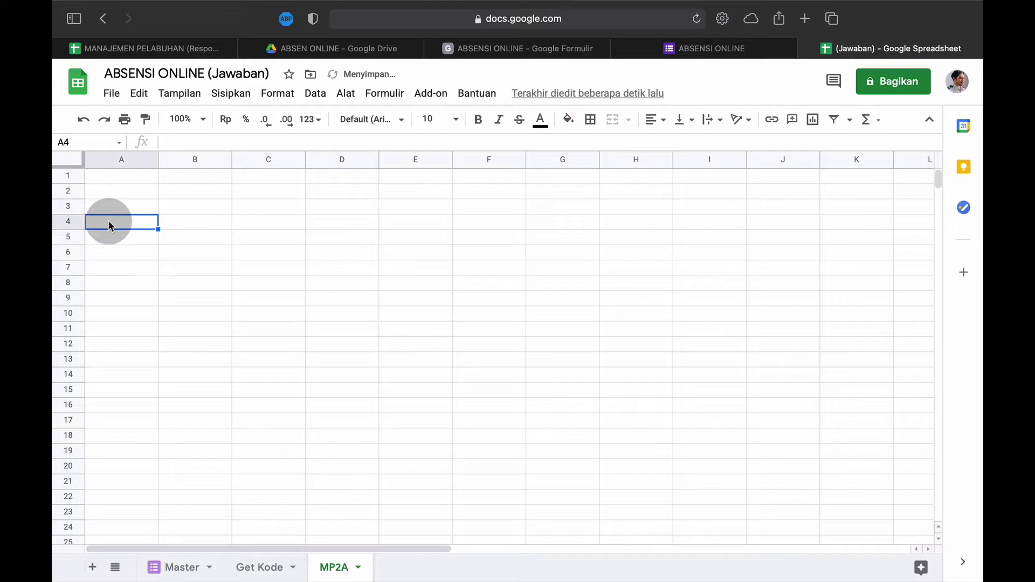
click(101, 241)
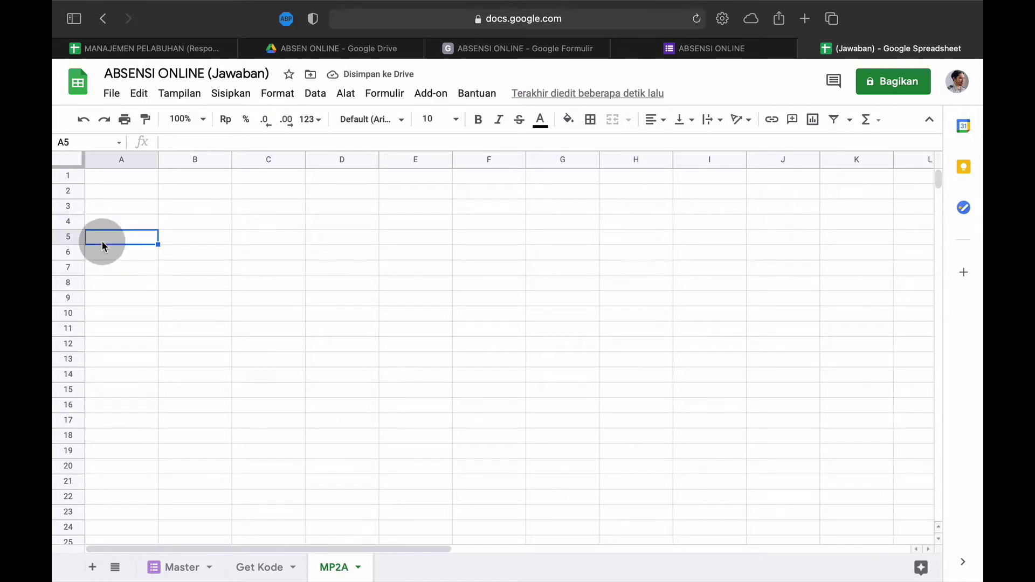
Step: Enter the column headings NO, NRP and NAMA in cells A5 to C5 of the MP2A sheet
text(NO)
key(Tab)
text(NR)
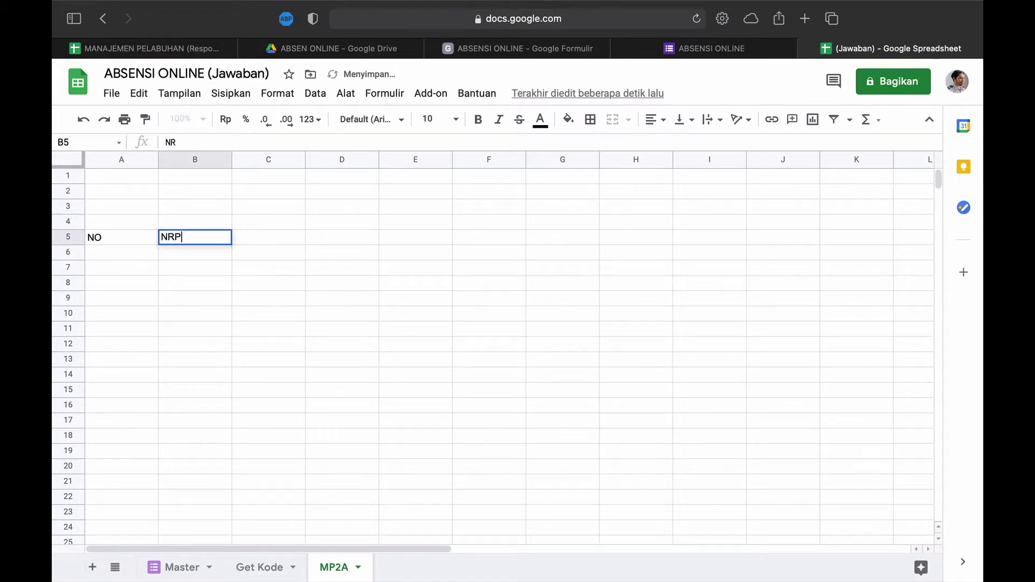
text(P)
key(Tab)
text(NAMA)
key(Tab)
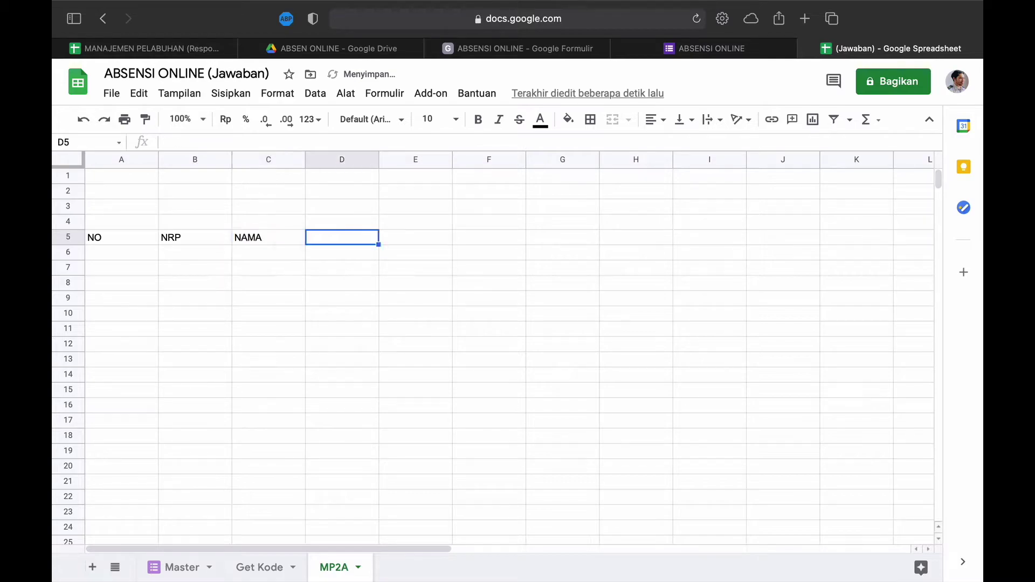
Step: Enter the heading TANGGAL in cell D4 and the date 03/02/2021 beneath it in D5
key(Up)
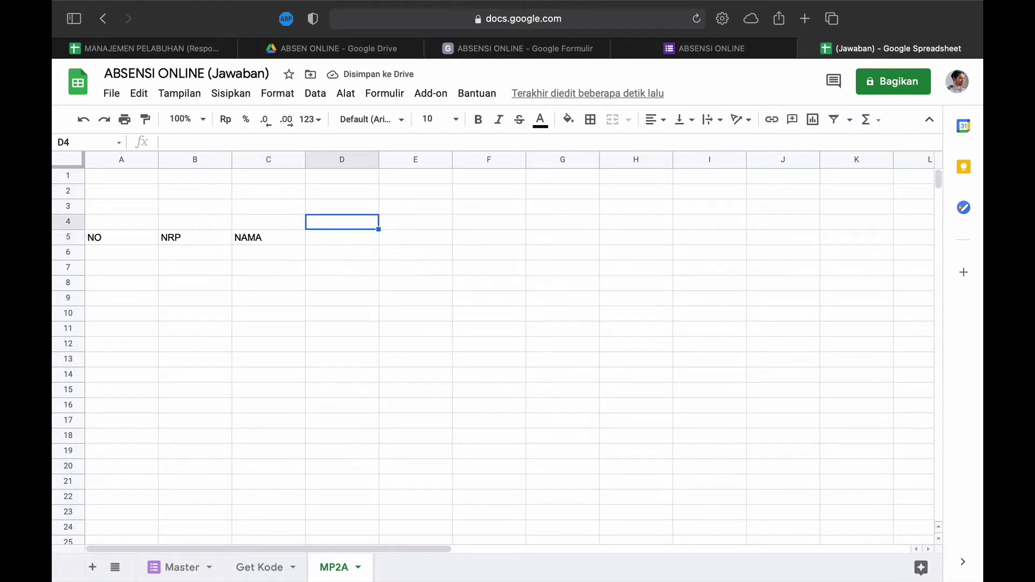
text(Tang)
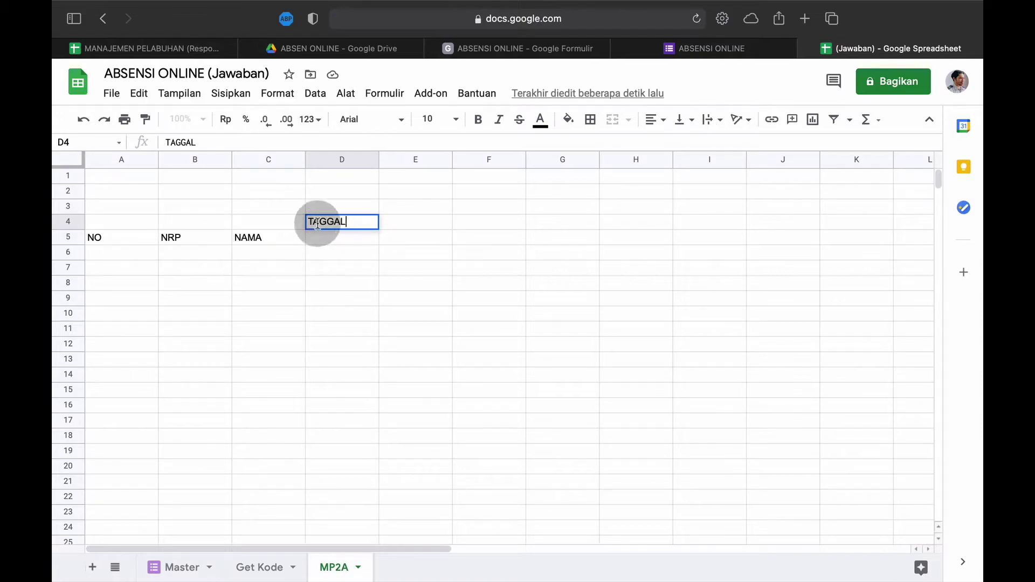
click(174, 142)
text(N)
key(Tab)
click(341, 238)
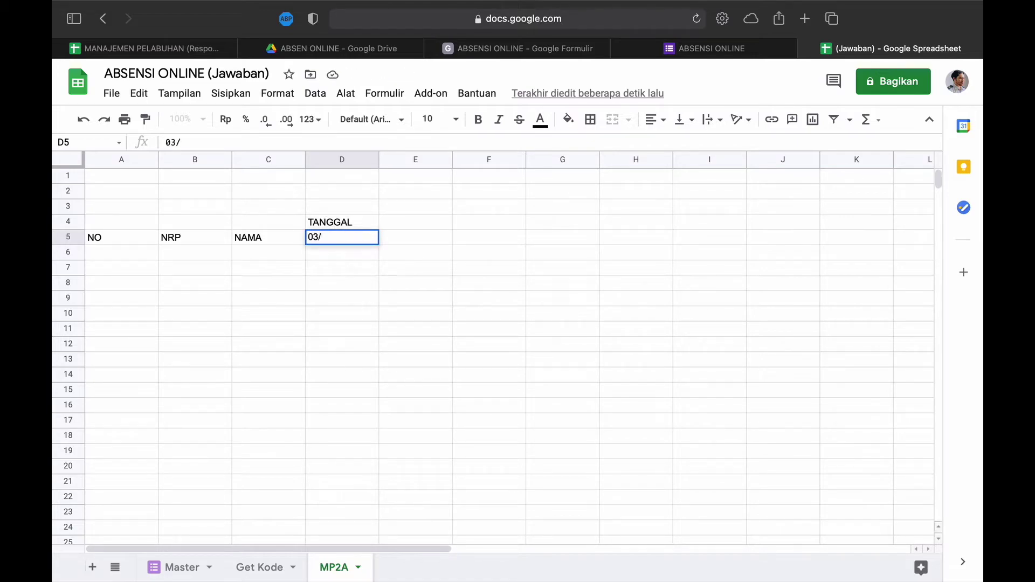
text(03/02/2021)
Step: Merge cells D4 to G4 and centre the TANGGAL heading horizontally across them
click(356, 222)
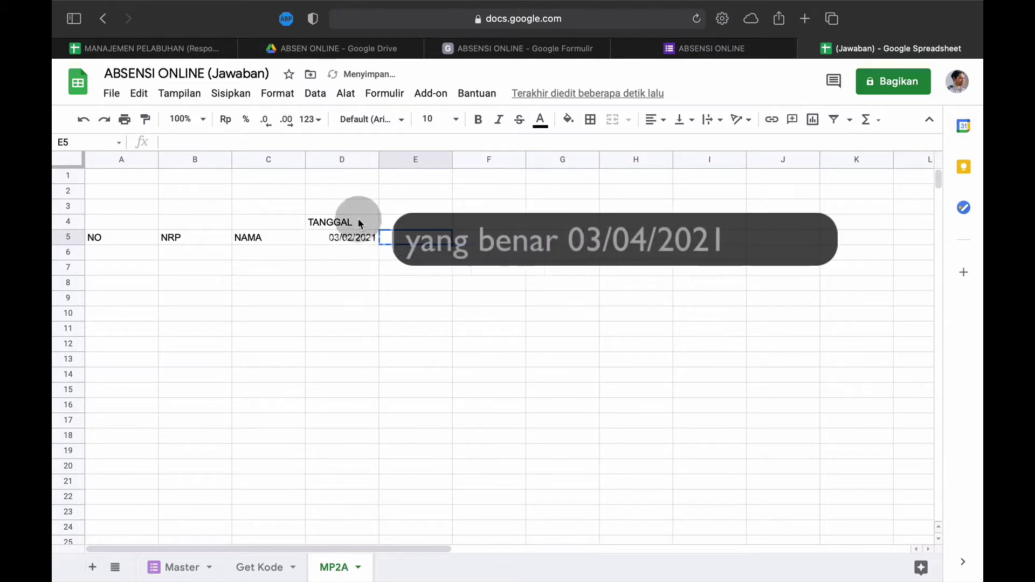
drag(356, 221, 572, 222)
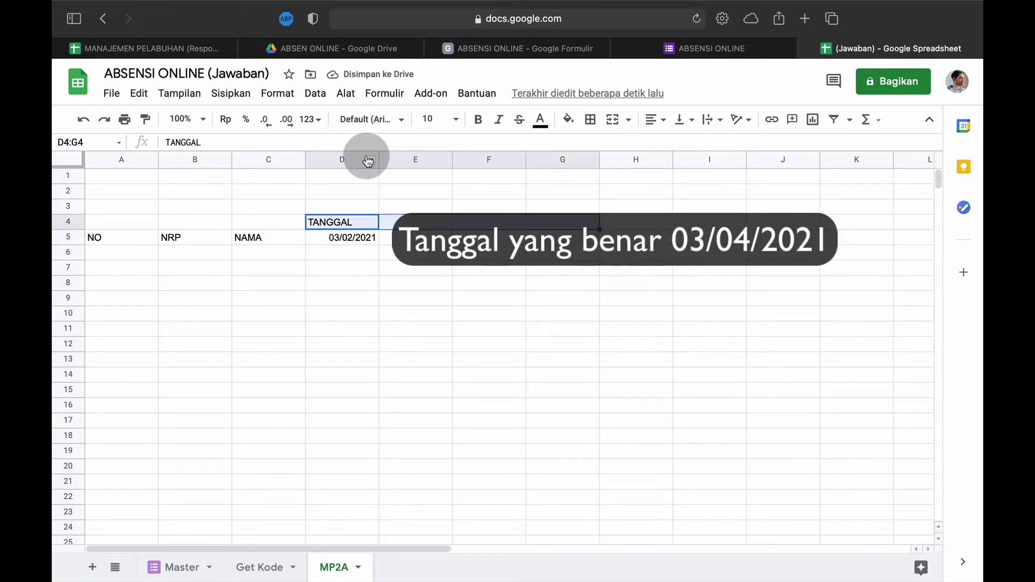
click(613, 119)
click(664, 120)
click(671, 144)
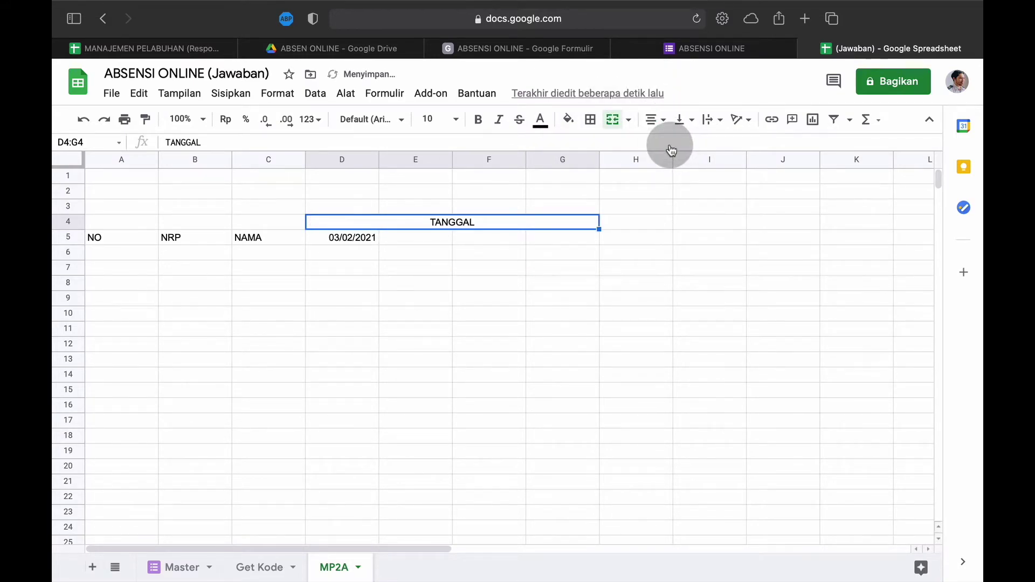
Step: Merge rows 4 and 5 vertically for each of the NO, NRP and NAMA headings in columns A, B and C
click(102, 226)
drag(102, 231, 103, 239)
click(612, 120)
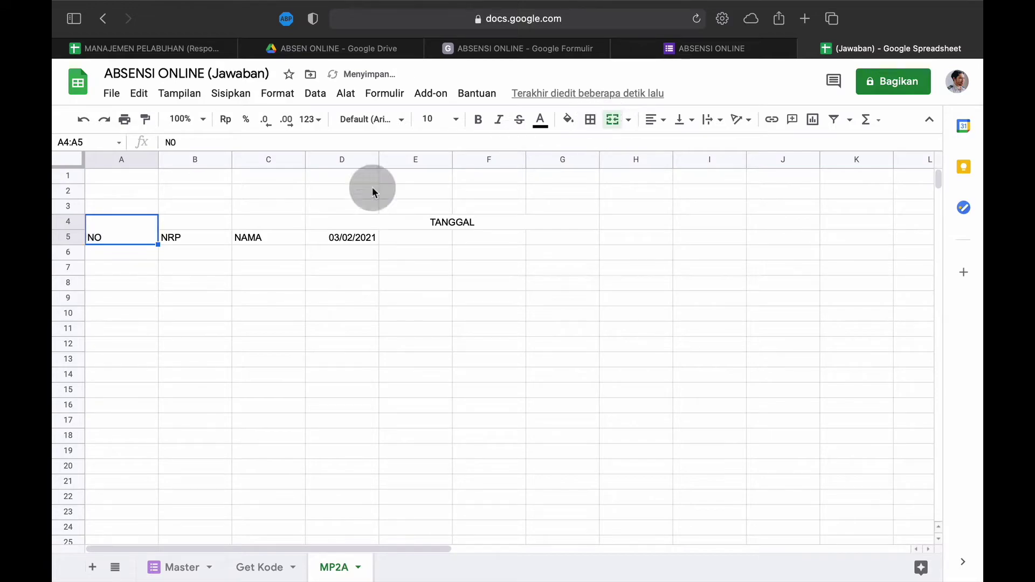
drag(204, 229, 203, 238)
click(612, 120)
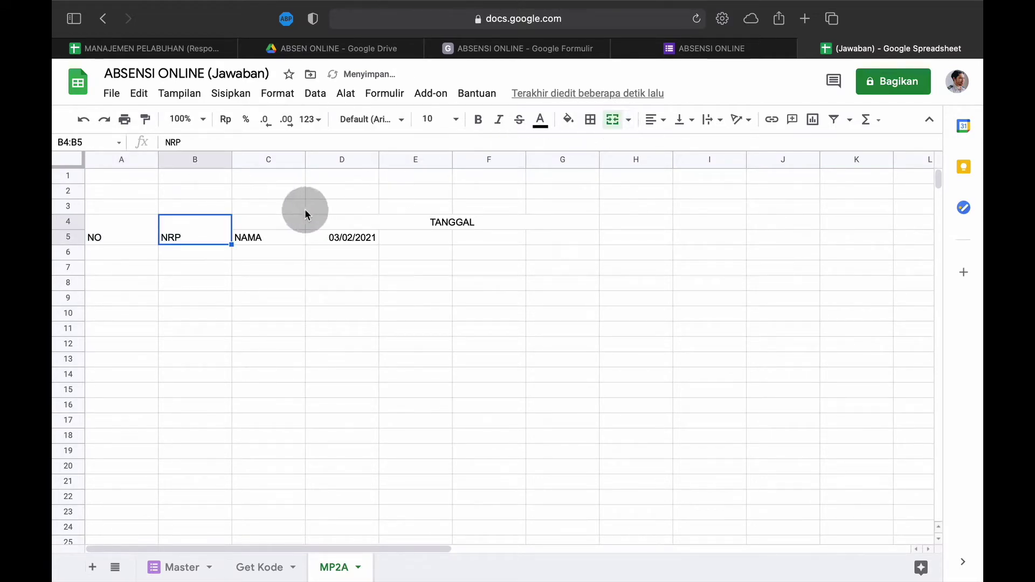
click(260, 222)
drag(260, 222, 265, 238)
click(612, 120)
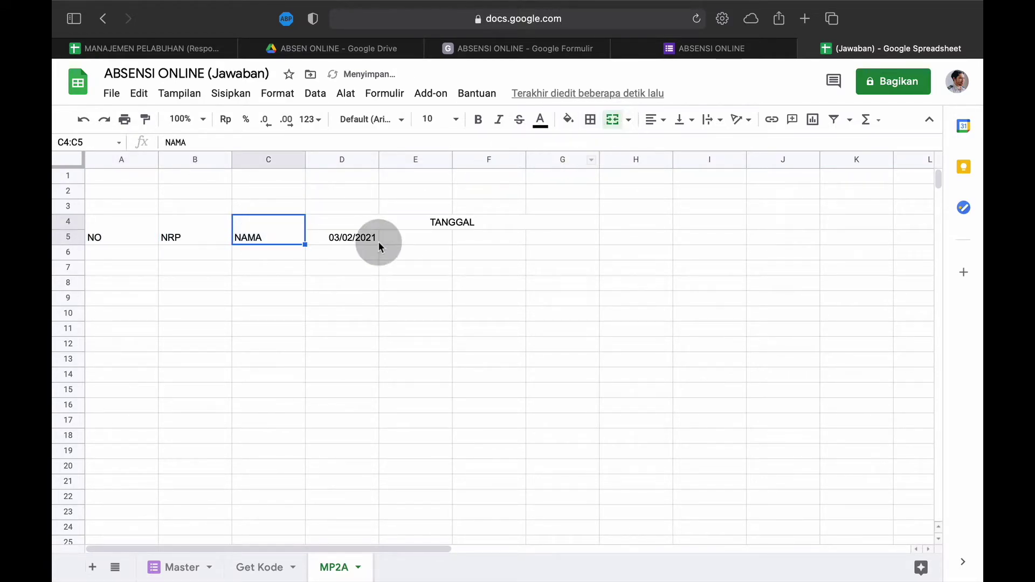
Step: Centre the header block A4:G5 horizontally and vertically and make its text bold
click(94, 233)
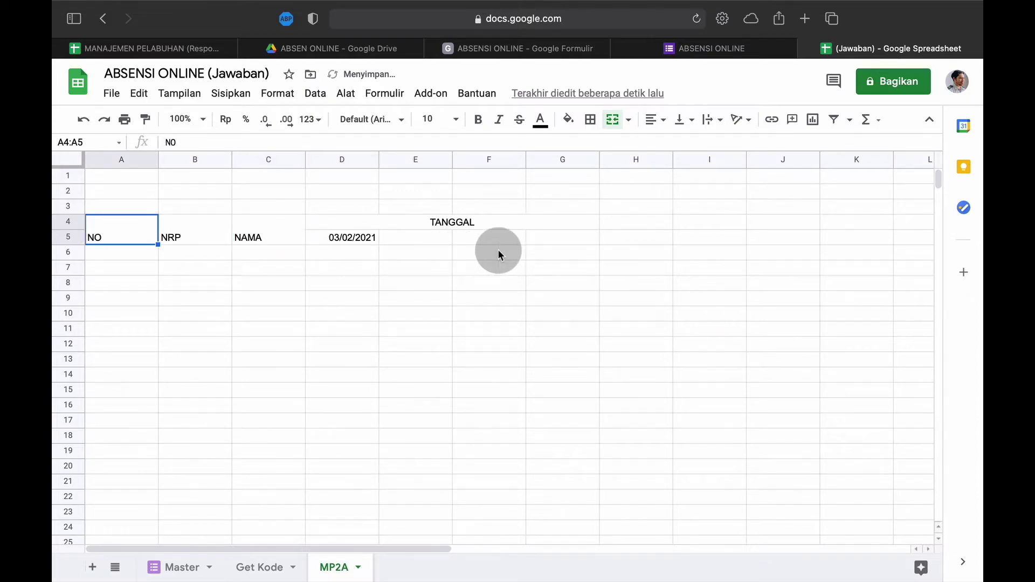
shift+click(581, 240)
click(659, 119)
click(672, 145)
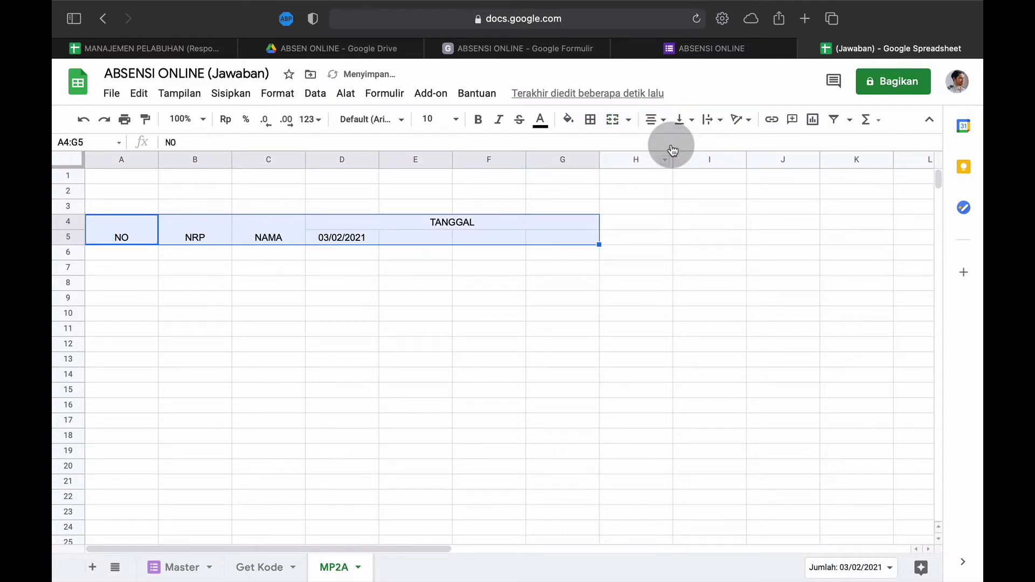
click(686, 127)
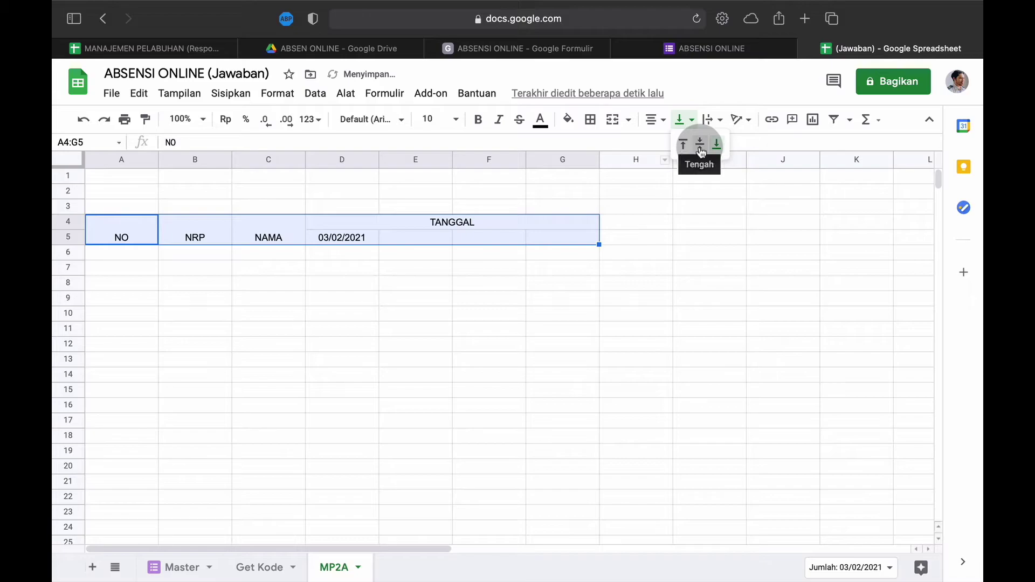
click(700, 145)
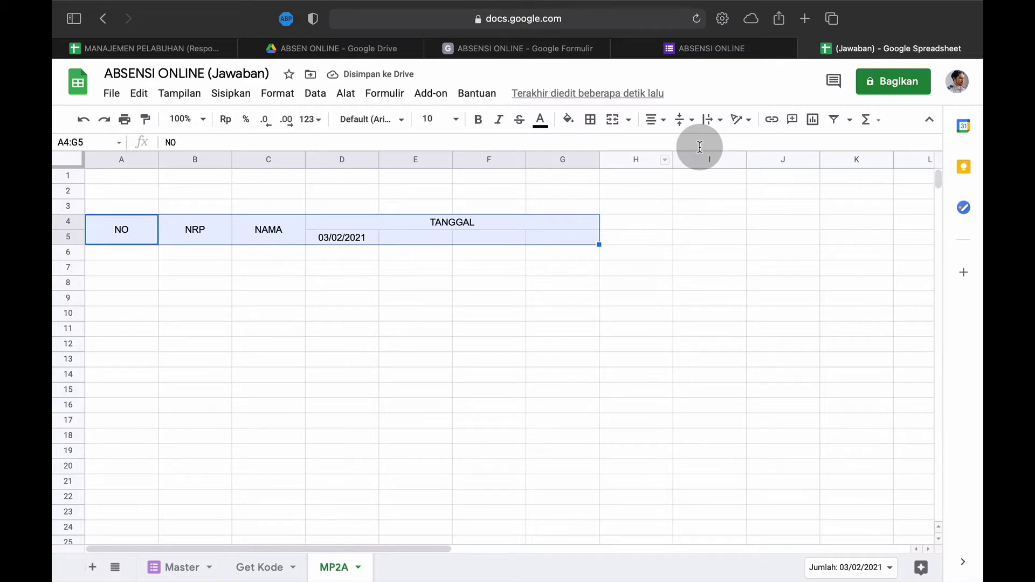
click(481, 123)
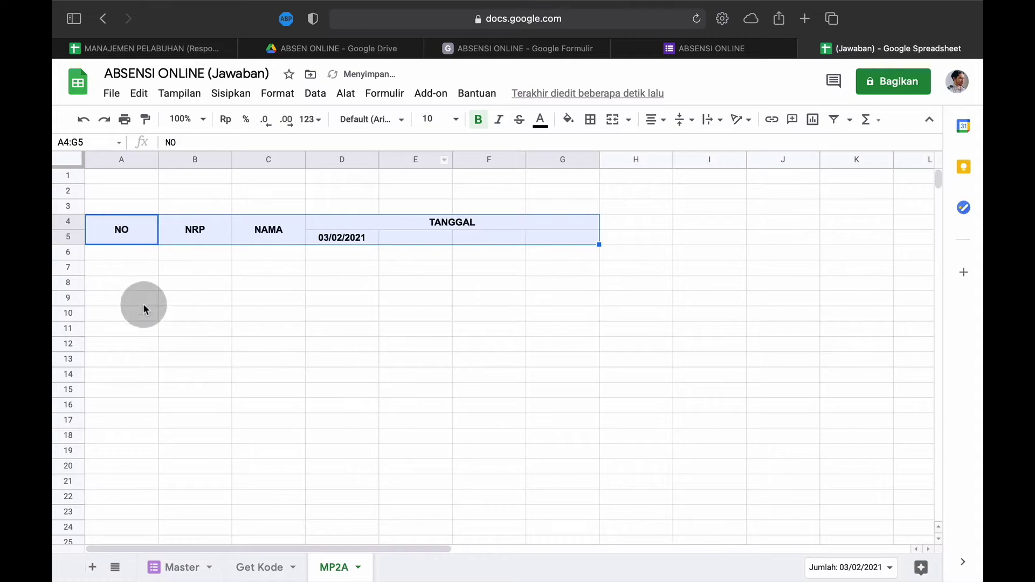
Step: Copy the student numbers and names in C12:D38 of the ABSENSI MANAJEMEN PELABUHAN (Respons) sheet 2A/MP into MP2A, starting at cell B6
click(142, 252)
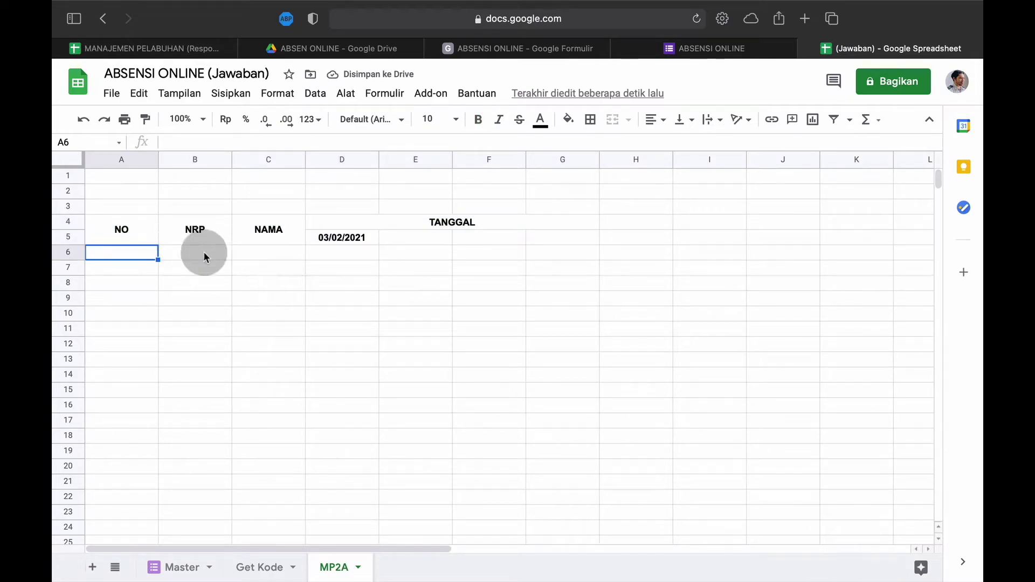
click(180, 50)
click(333, 569)
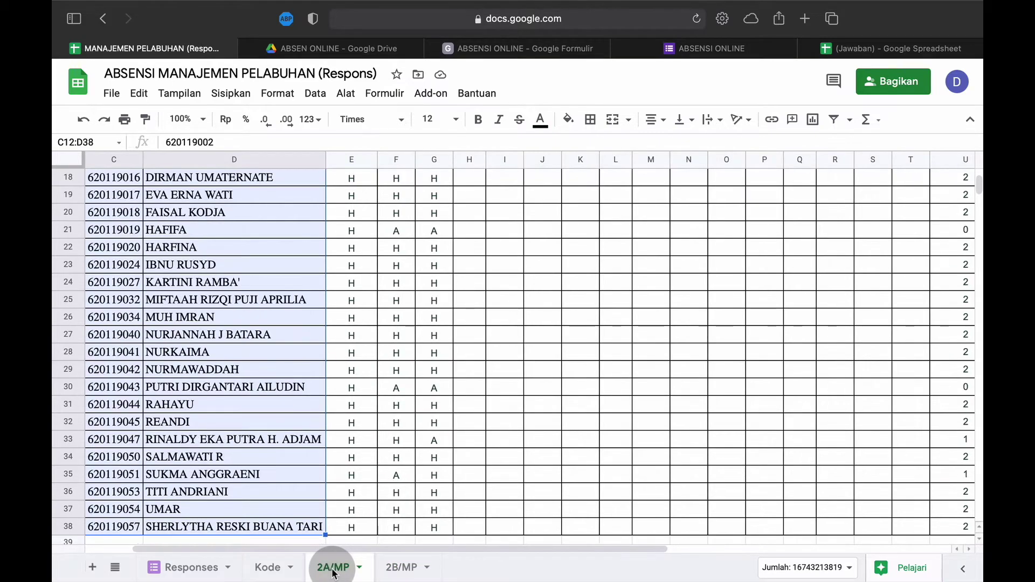
click(846, 49)
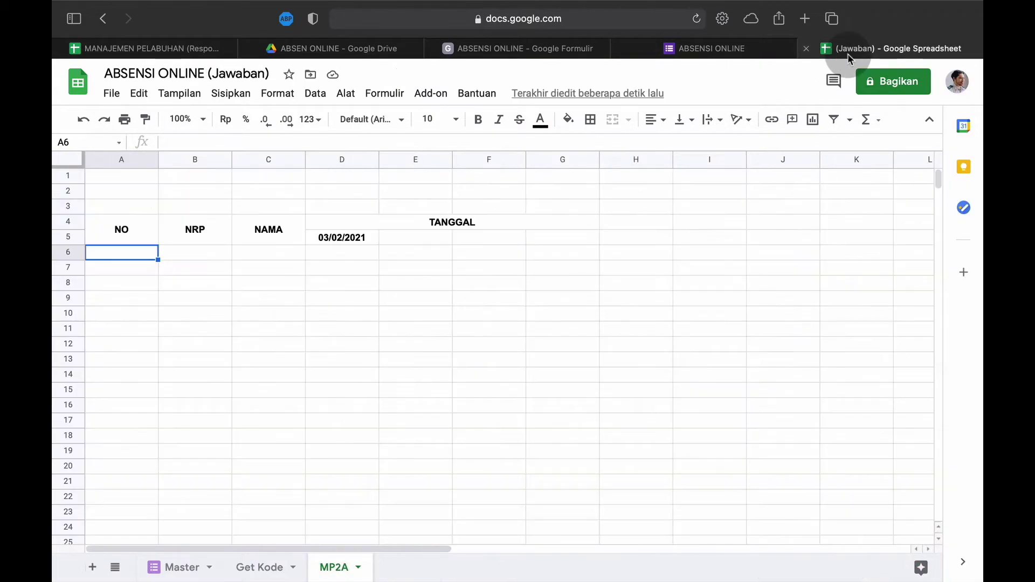
click(183, 251)
key(ctrl+v)
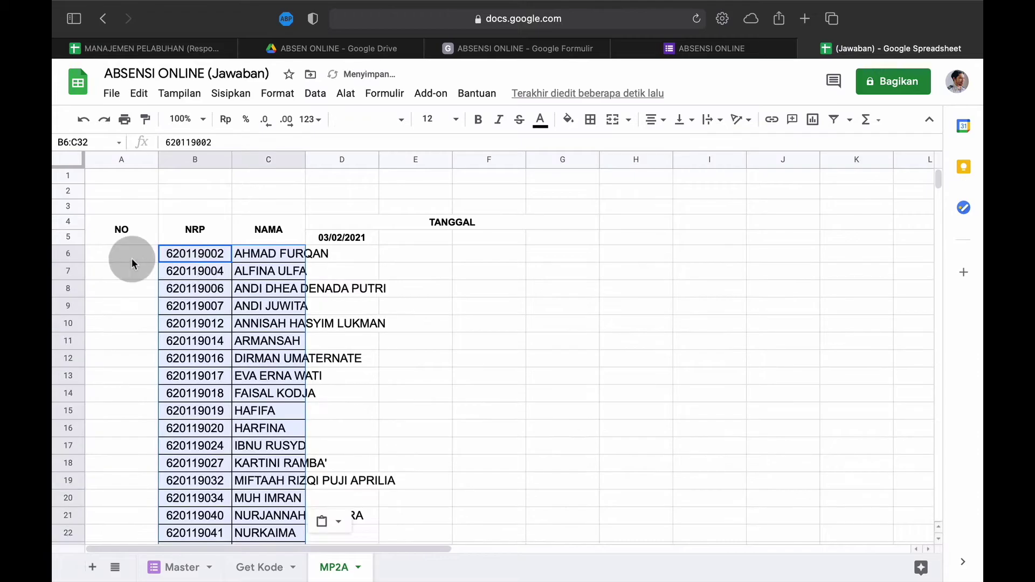
Step: Enter 1 and 2 in cells A6 and A7 and fill the number series down to the last student
click(121, 244)
key(Down)
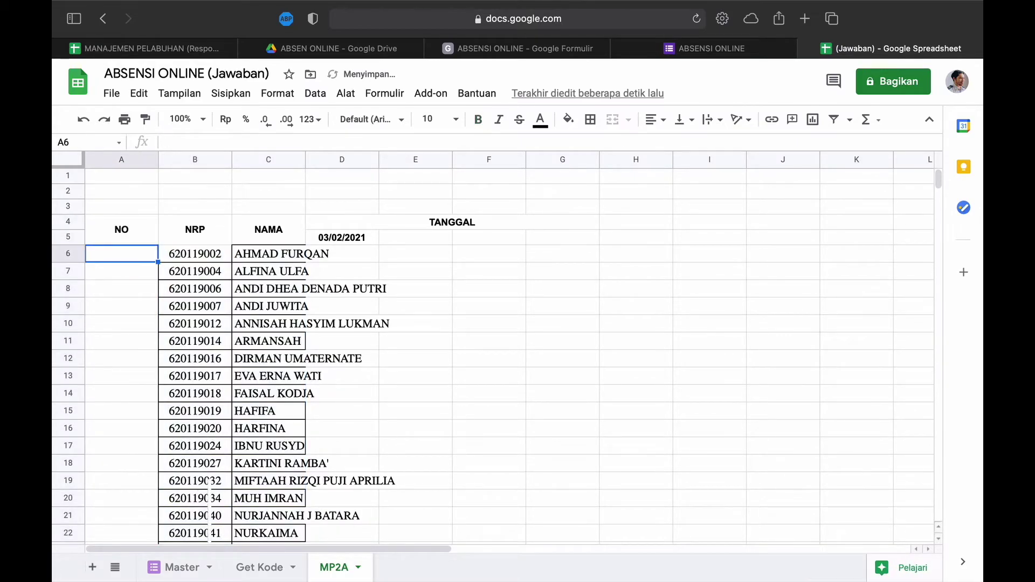
text(1)
key(Return)
text(2)
key(Return)
drag(143, 254, 139, 275)
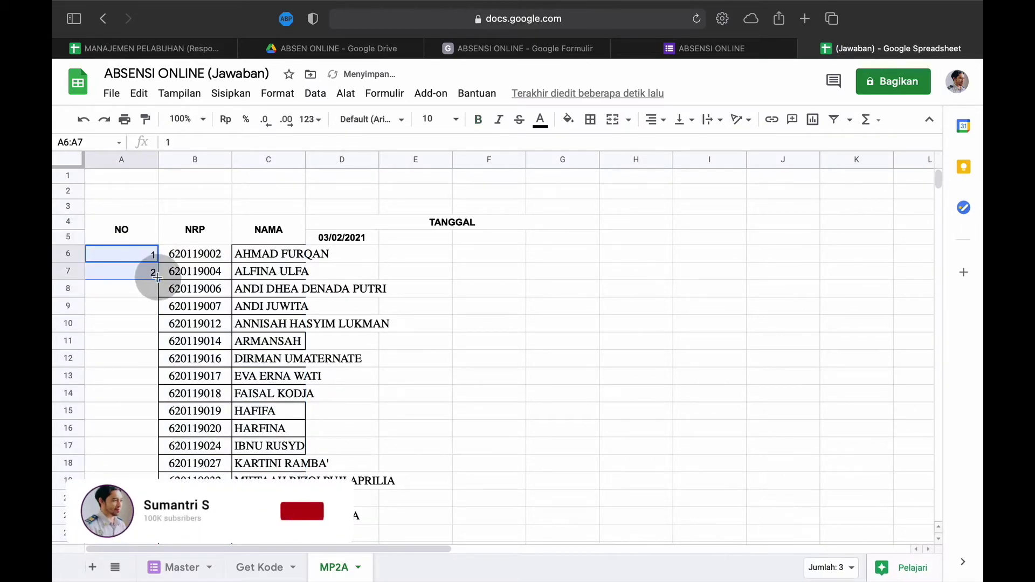
double_click(158, 278)
Step: Apply all borders to the whole attendance table, range A4:G32
click(121, 229)
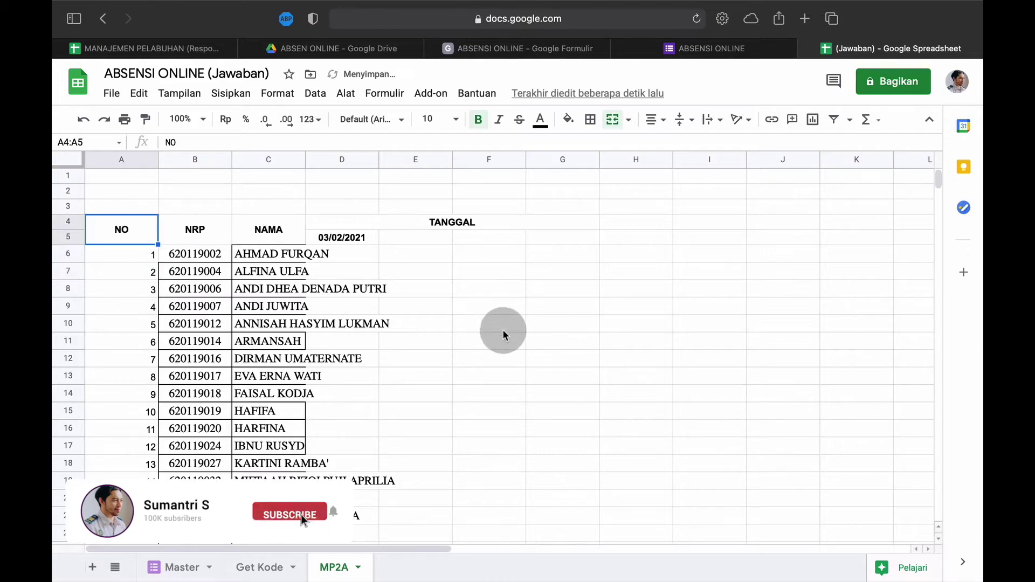
click(554, 225)
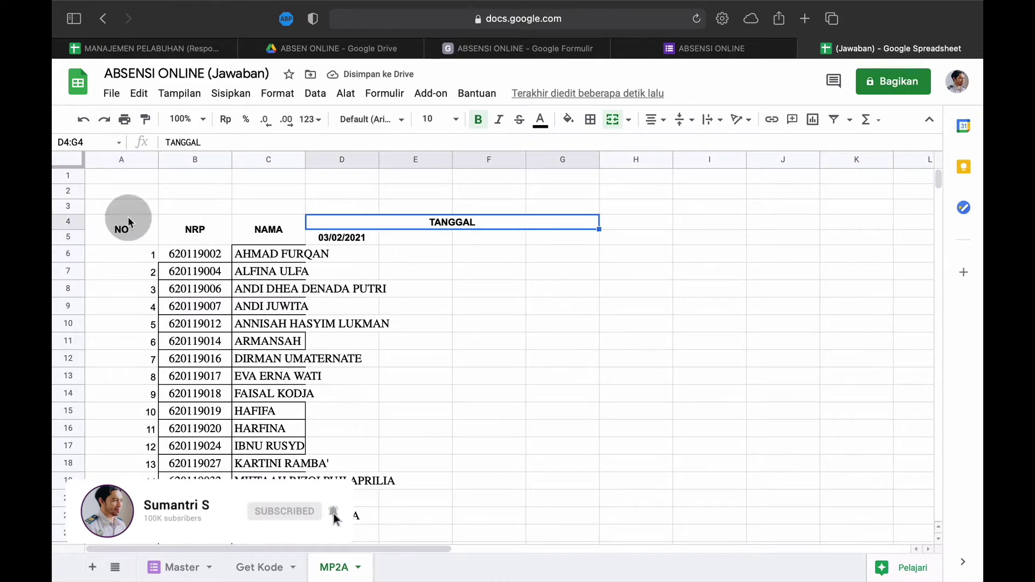
click(124, 221)
shift+click(565, 221)
scroll(571, 341, down, 15)
scroll(571, 340, up, 5)
scroll(571, 341, up, 1)
shift+click(555, 404)
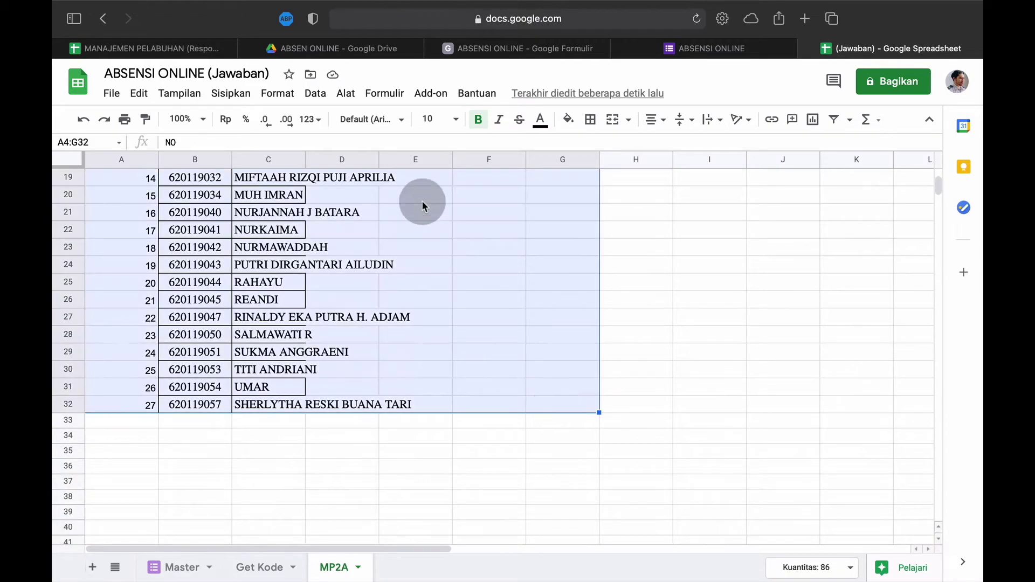
click(590, 119)
click(596, 148)
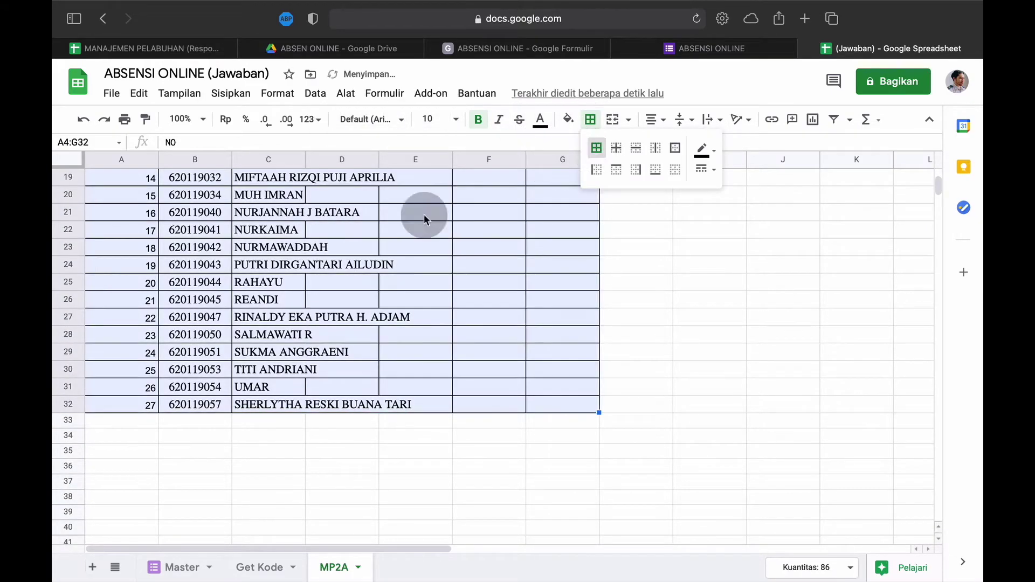
Step: Fit the widths of the NAMA column and the NO column to their contents
scroll(342, 251, up, 6)
double_click(305, 159)
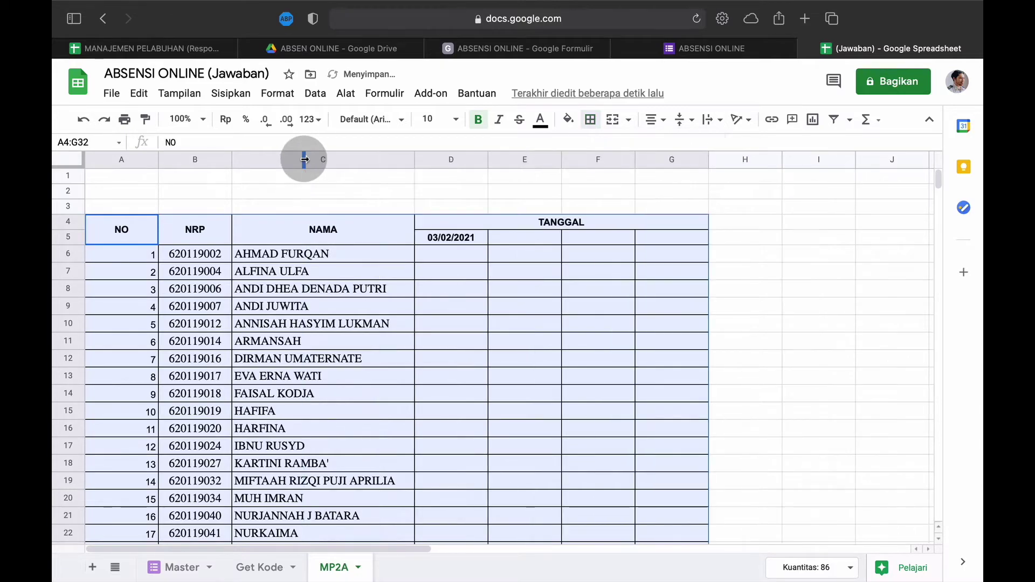
double_click(157, 157)
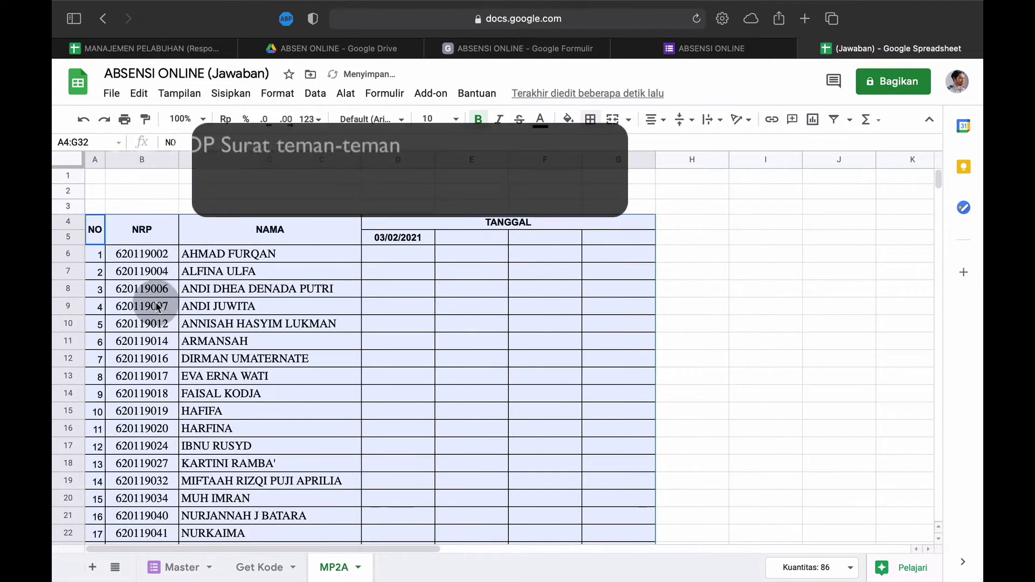
click(99, 177)
drag(98, 177, 195, 208)
click(159, 195)
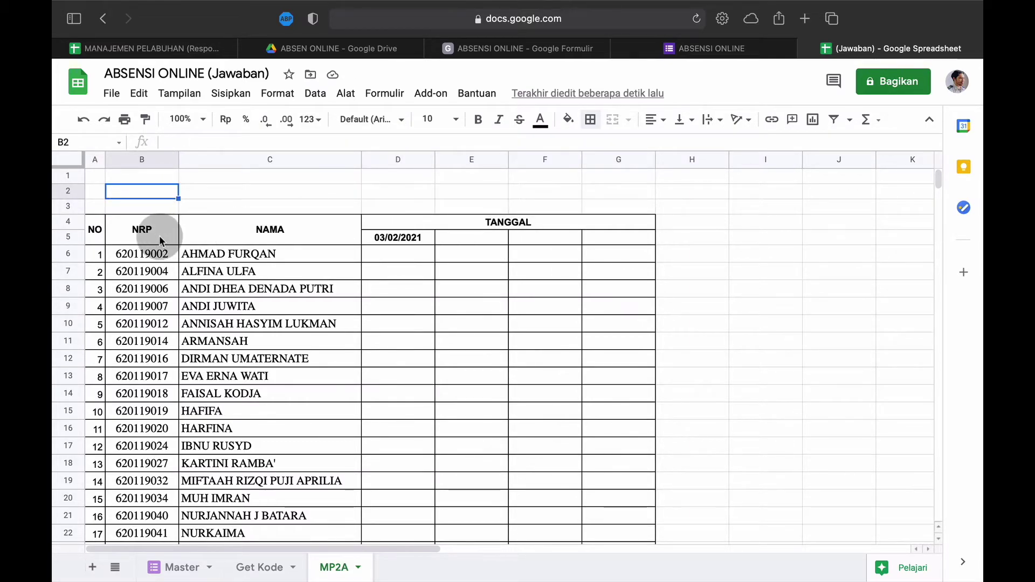
Step: Begin a VLOOKUP formula in cell D6 of MP2A and compare the student numbers with the codes on Get Kode
click(400, 253)
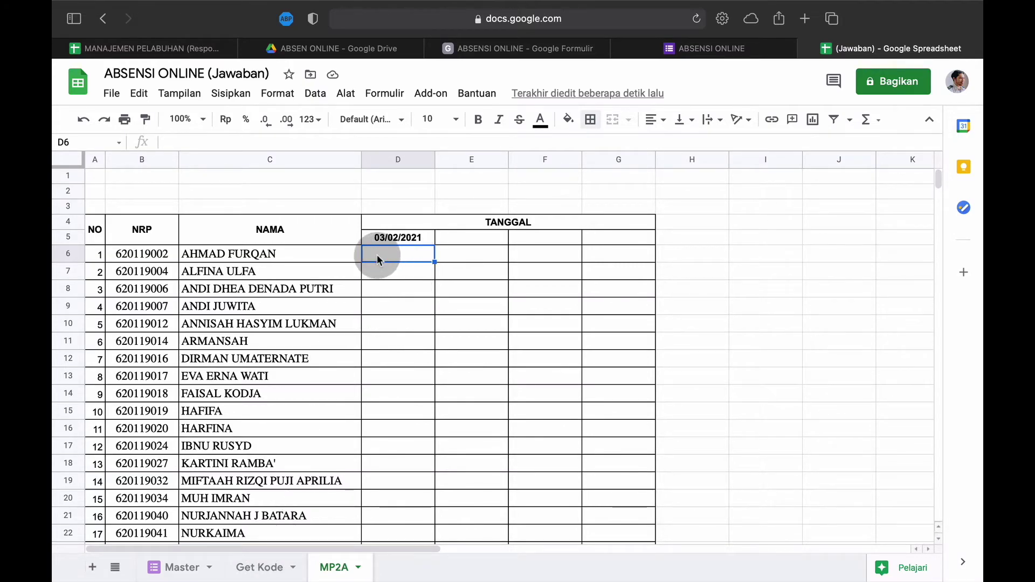
text(=VLO)
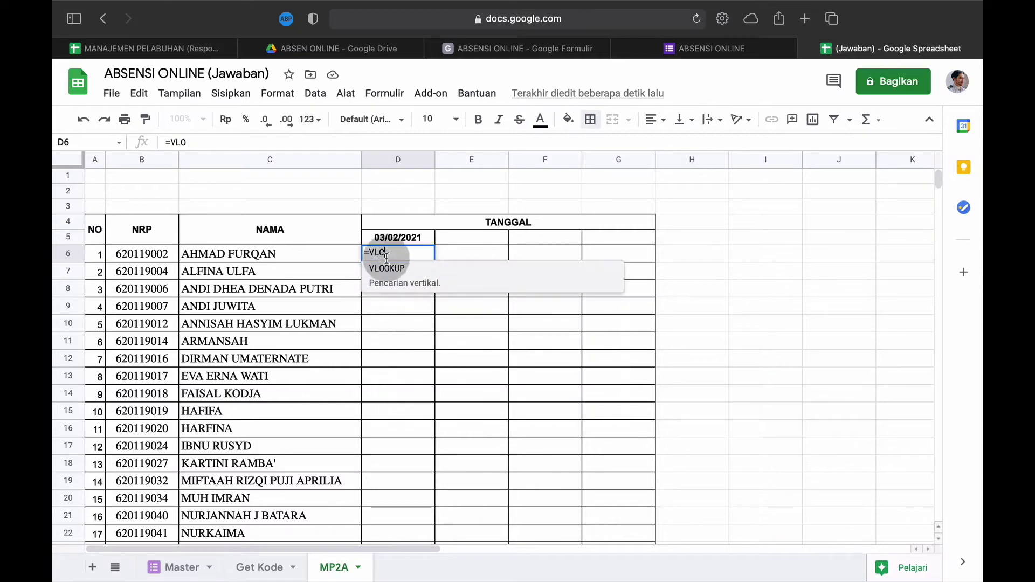
click(392, 277)
click(256, 566)
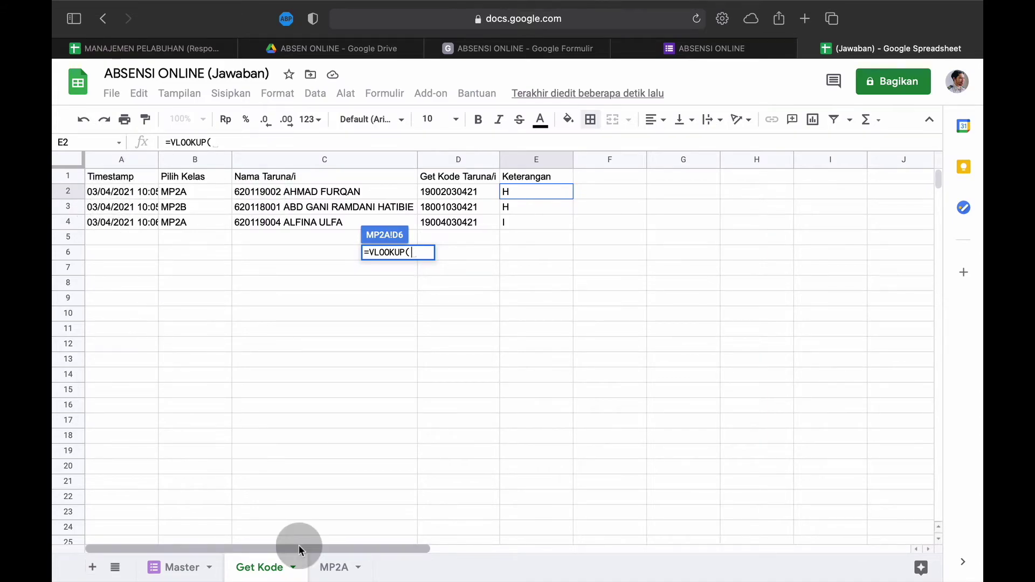
click(328, 569)
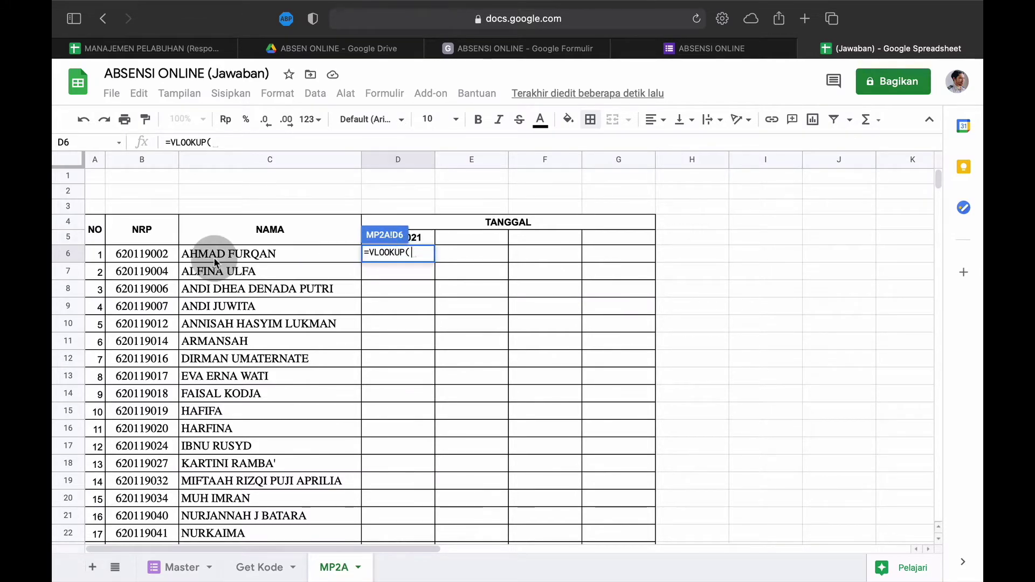
click(258, 567)
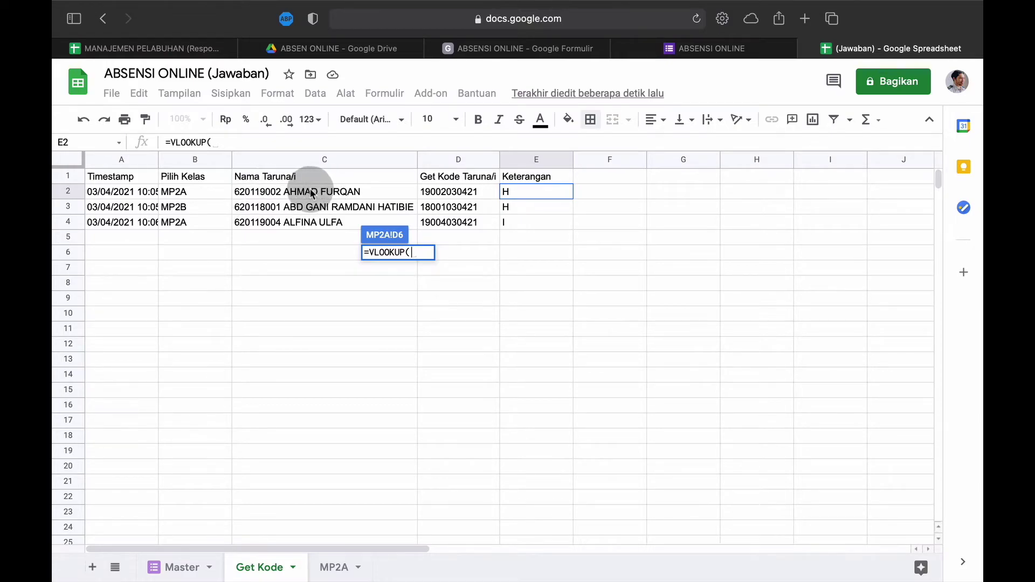
click(332, 568)
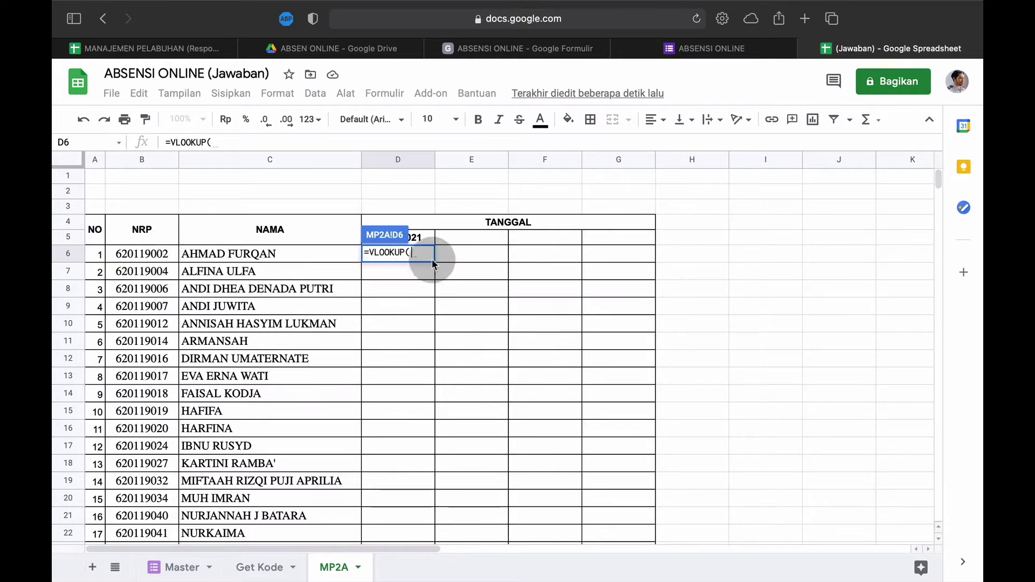
Step: Add RIGHT(B6:B;5) as the first part of the VLOOKUP search key, taking the last five digits of the NRP
text(RIG)
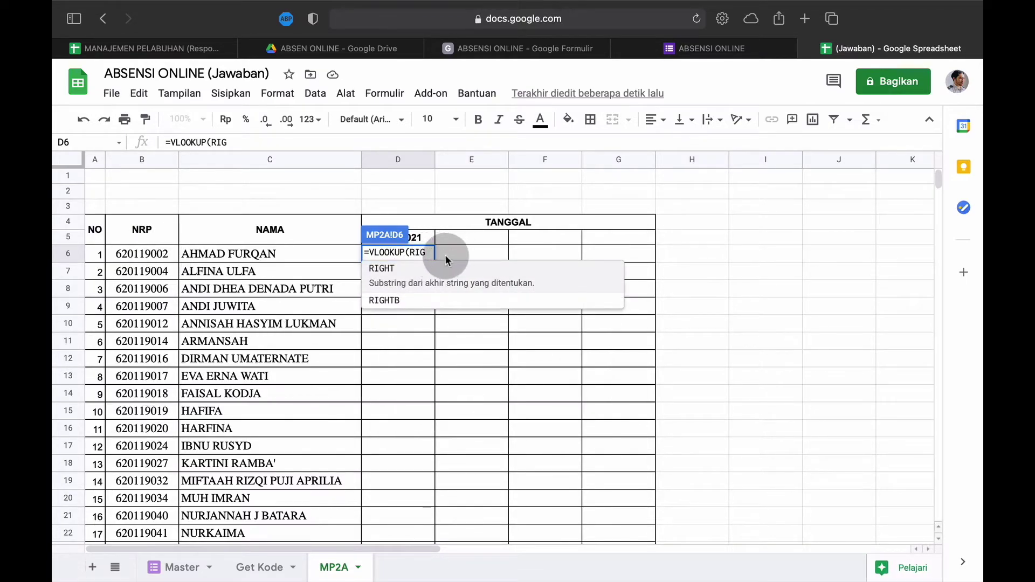
click(418, 274)
click(145, 258)
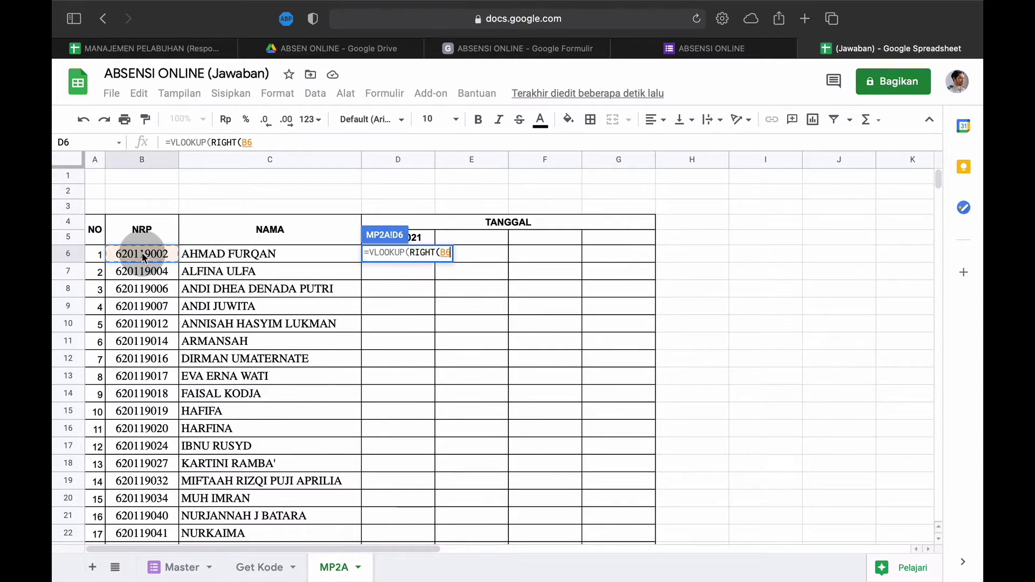
text(:)
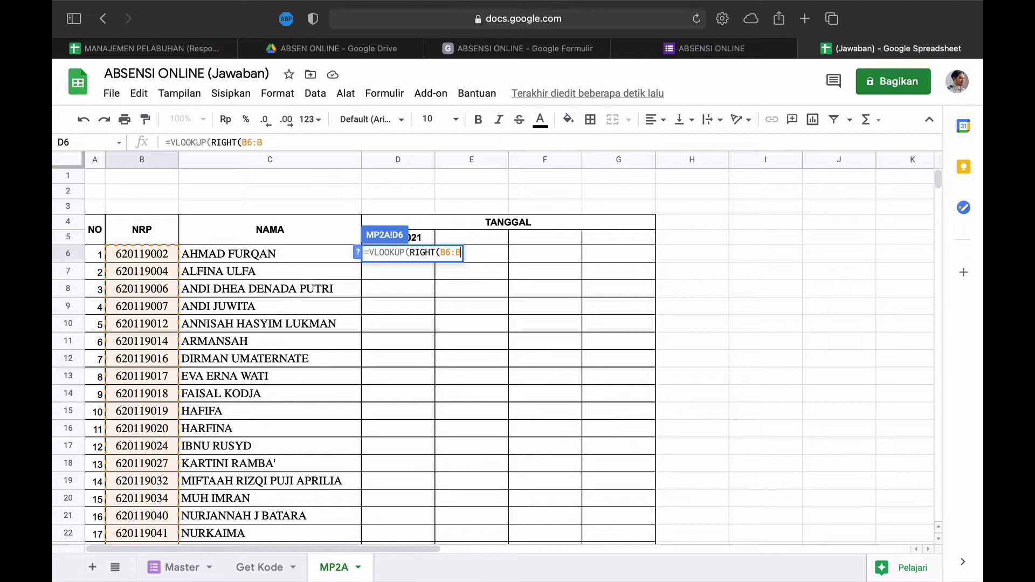
text(B;5)
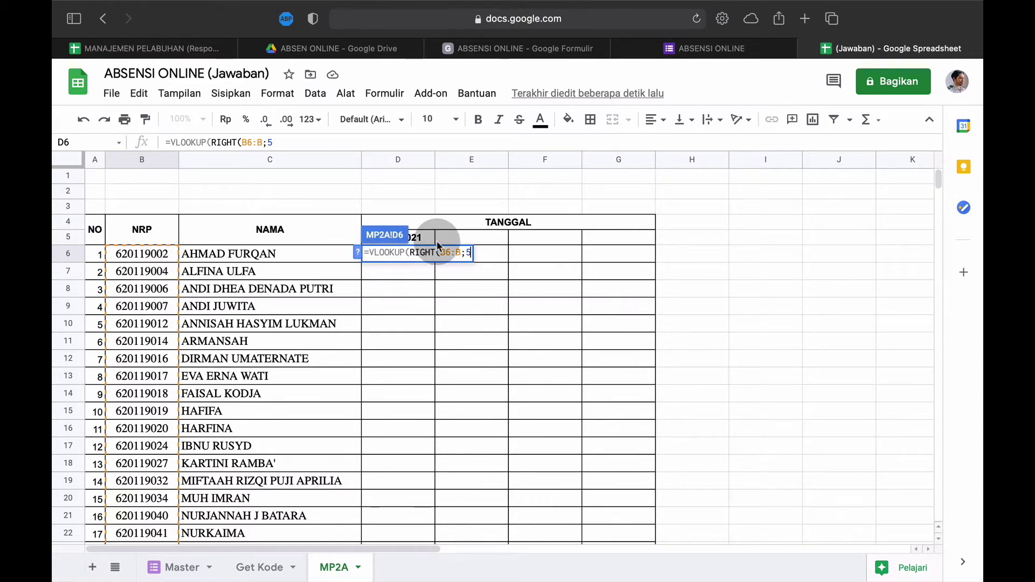
text())
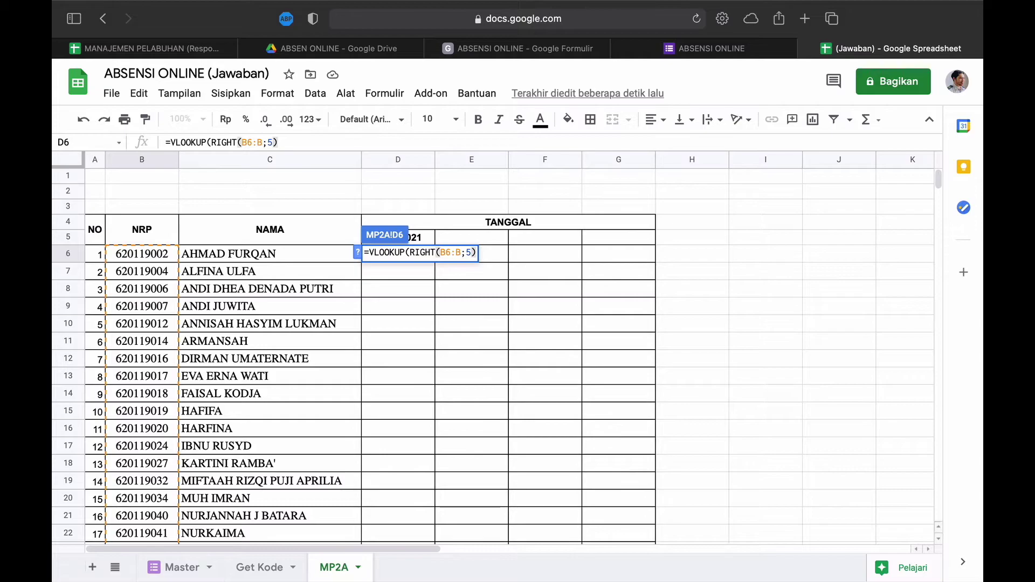
Step: Append the date in D5 to the search key with &TEXT(D5;"DDMMYY") and close that argument
text(&TEXT)
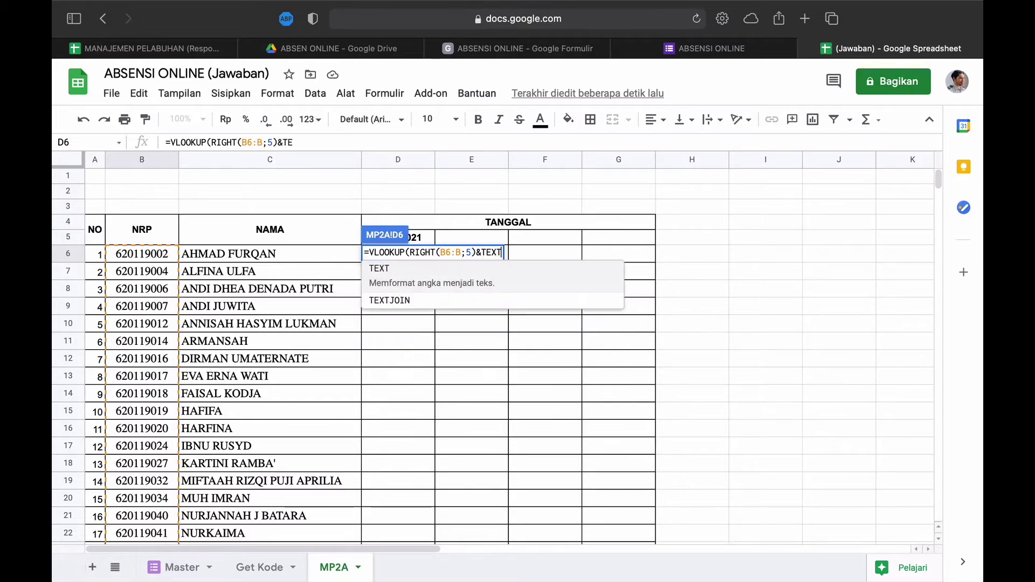
click(417, 285)
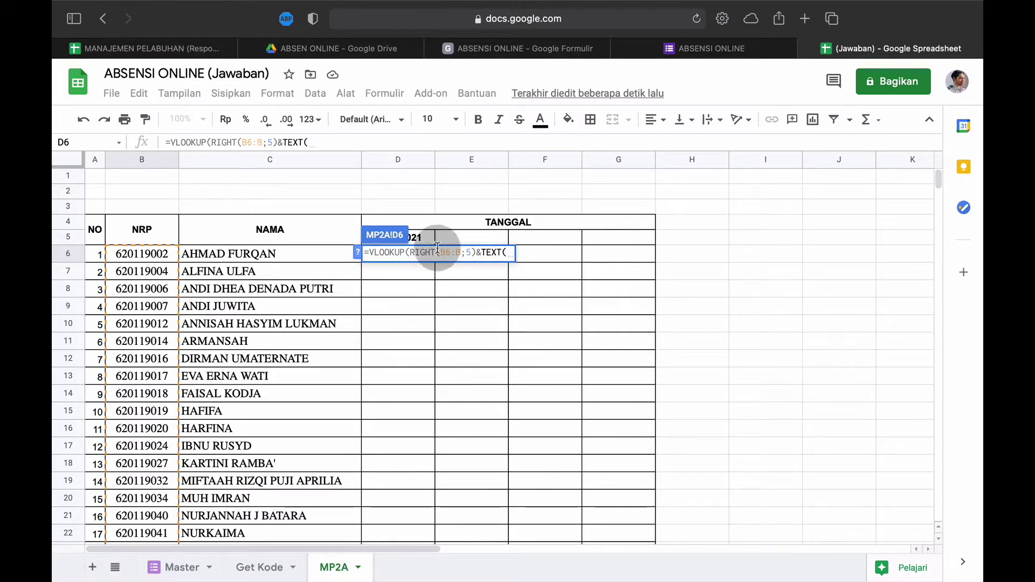
click(420, 240)
text(:)
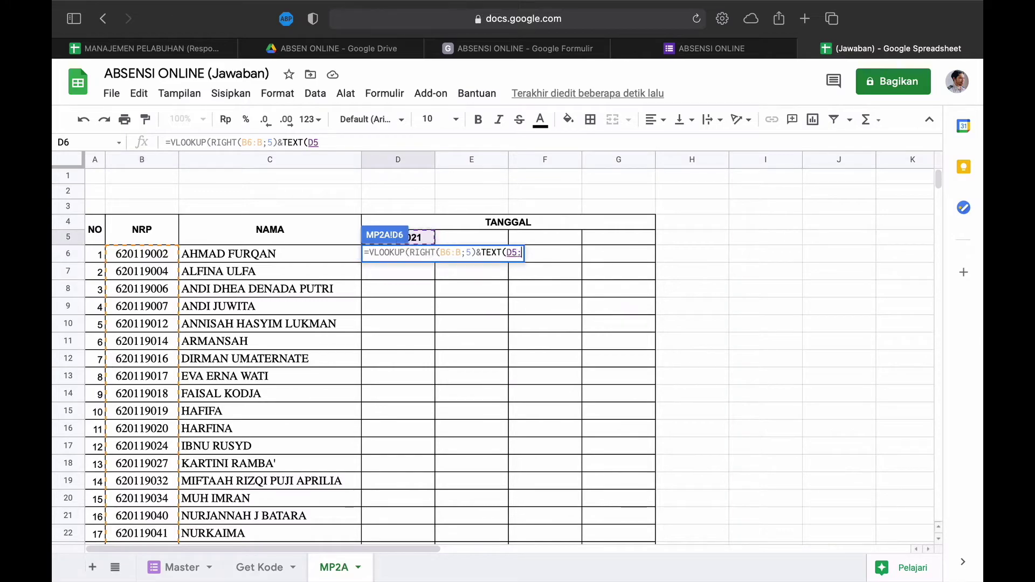
key(BackSpace)
text(;"DD)
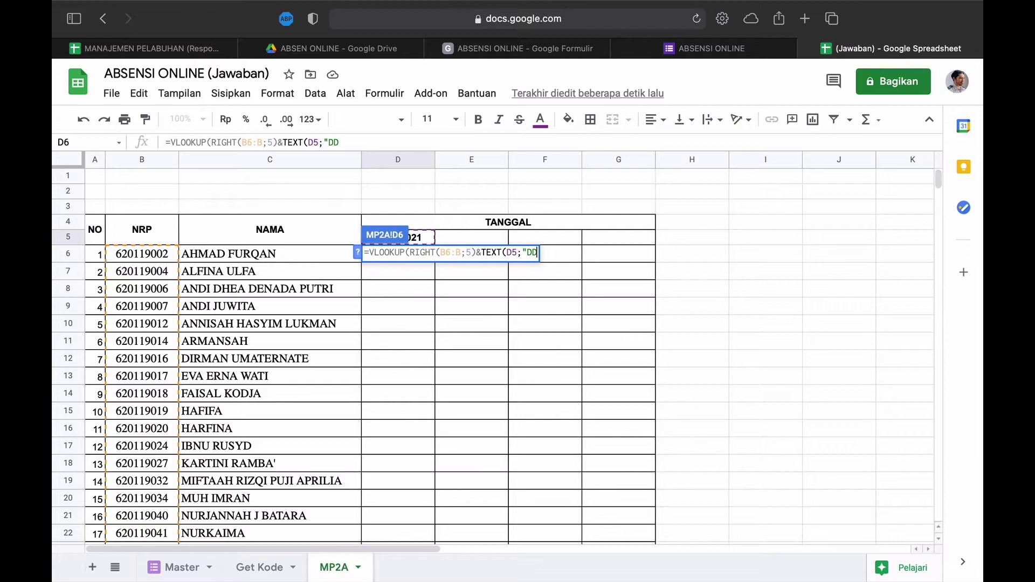
text(MMYY");)
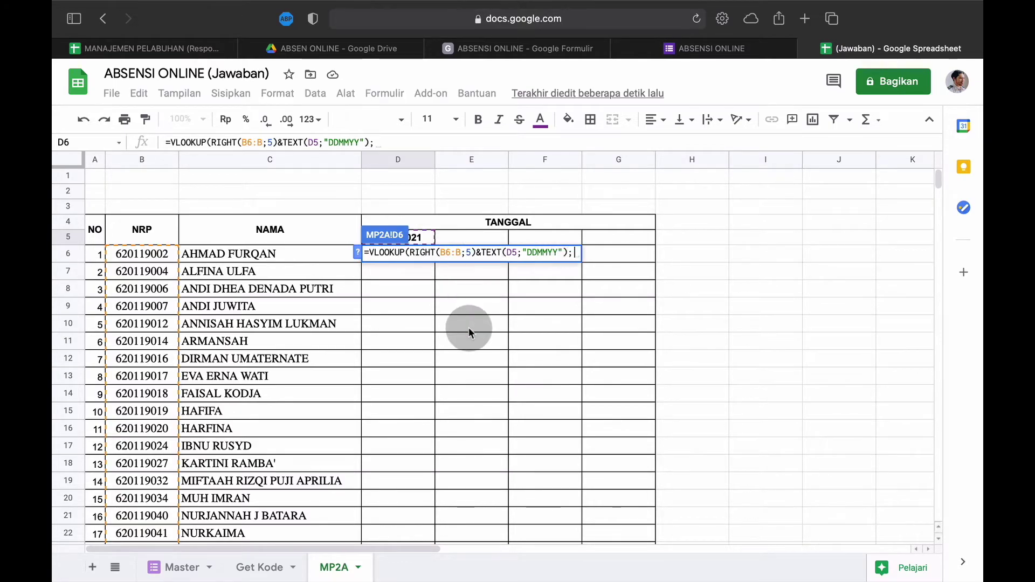
Step: Set the lookup range to 'Get Kode'!D1:E1000 with column index 2 and exact match 0, and commit the formula in D6
click(263, 567)
drag(432, 177, 517, 377)
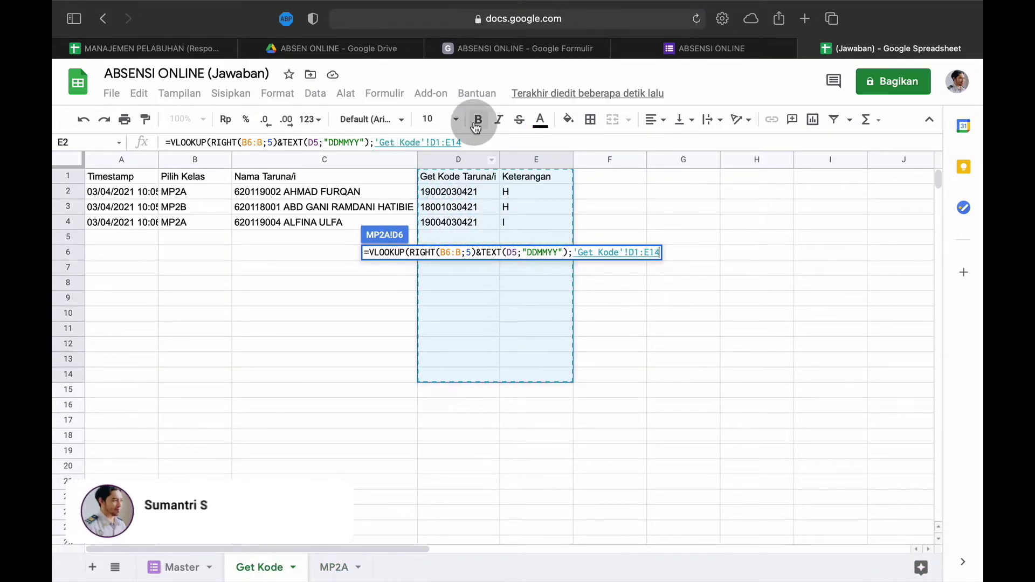
click(462, 142)
key(BackSpace)
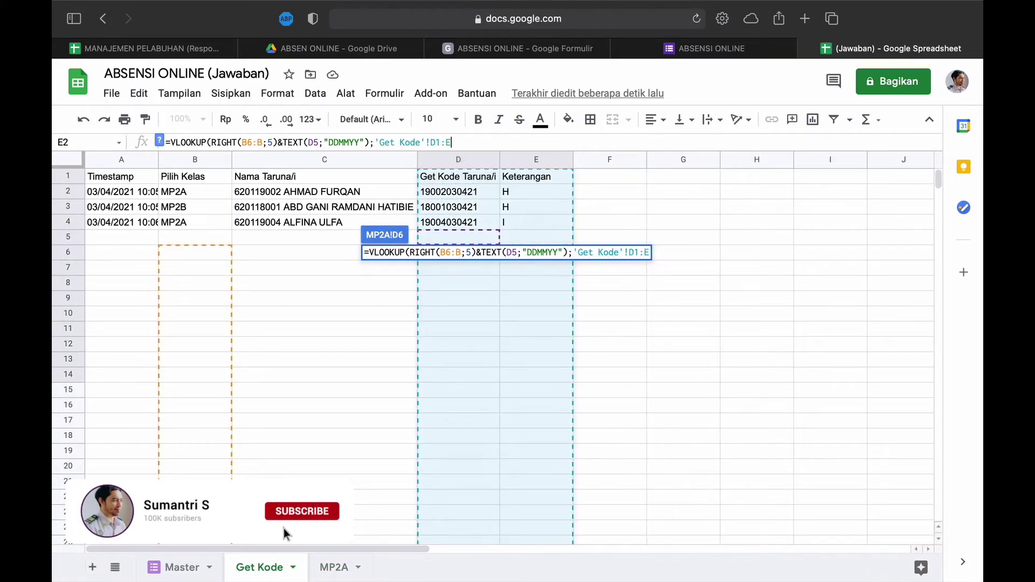
text(1000)
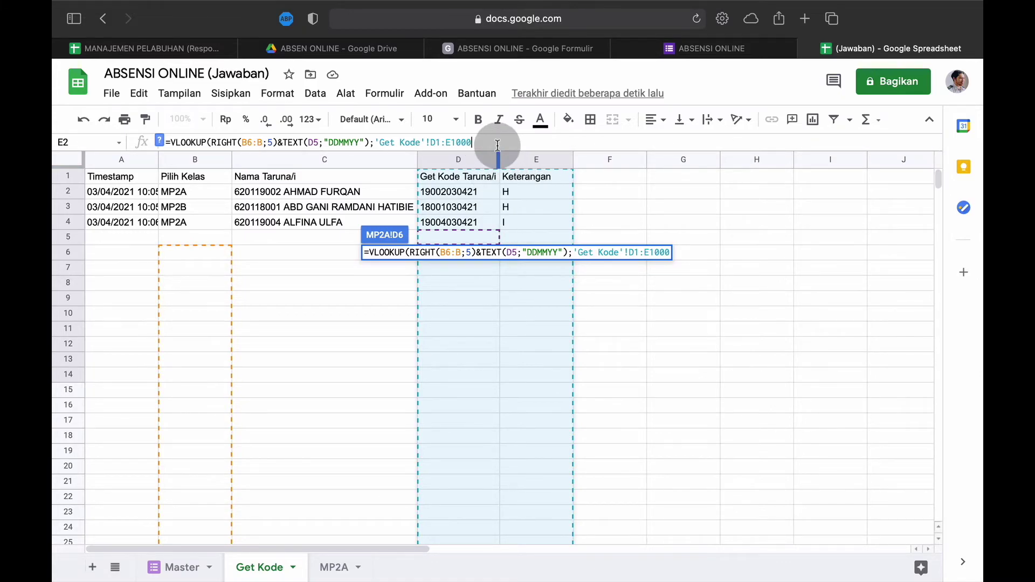
text(;2;0))
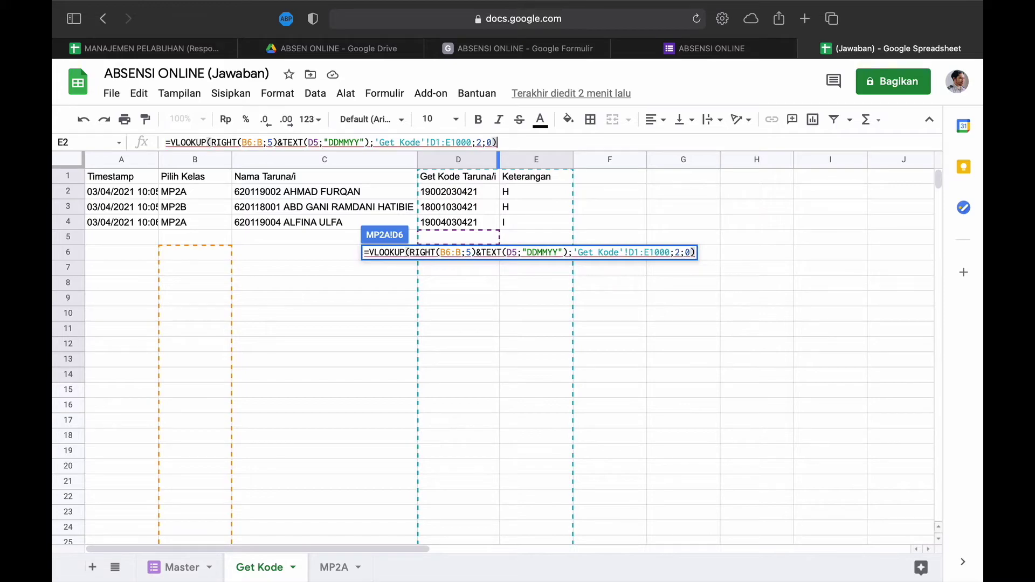
key(Return)
click(406, 255)
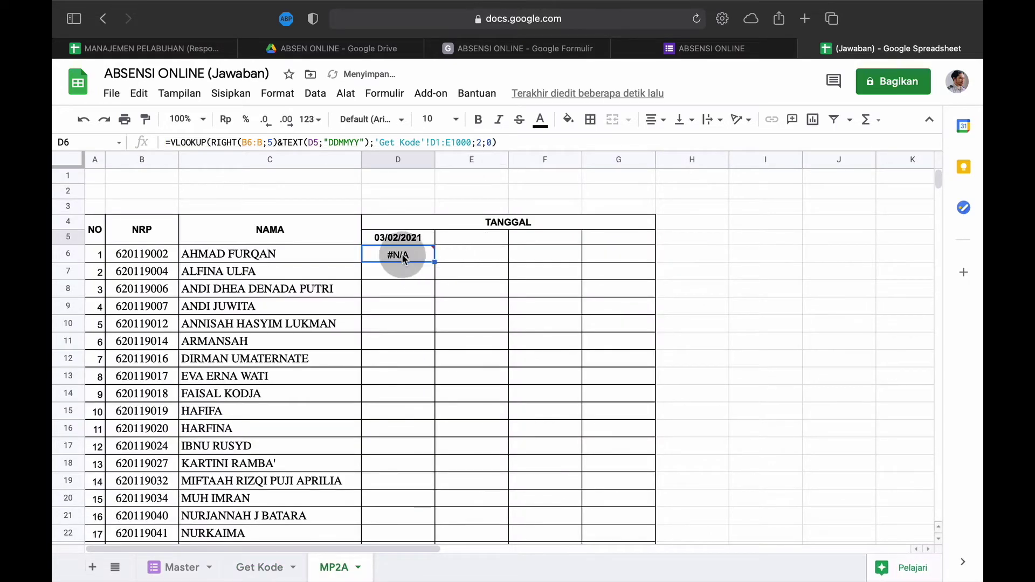
mouse_move(399, 254)
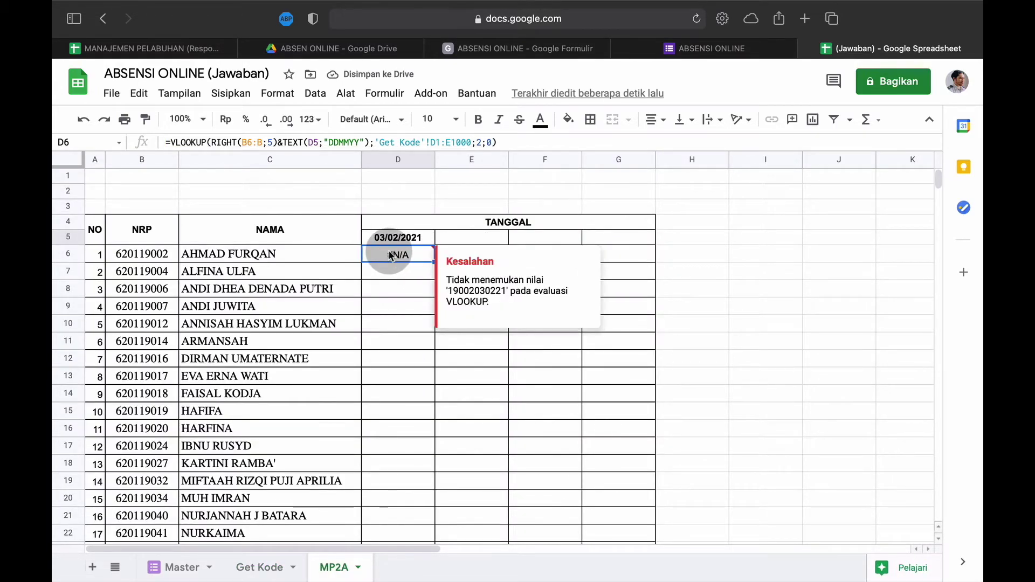
Step: In D6's formula, make the Get Kode range absolute as $D$1:$E$1000 and change the date reference to D45
drag(380, 143, 474, 144)
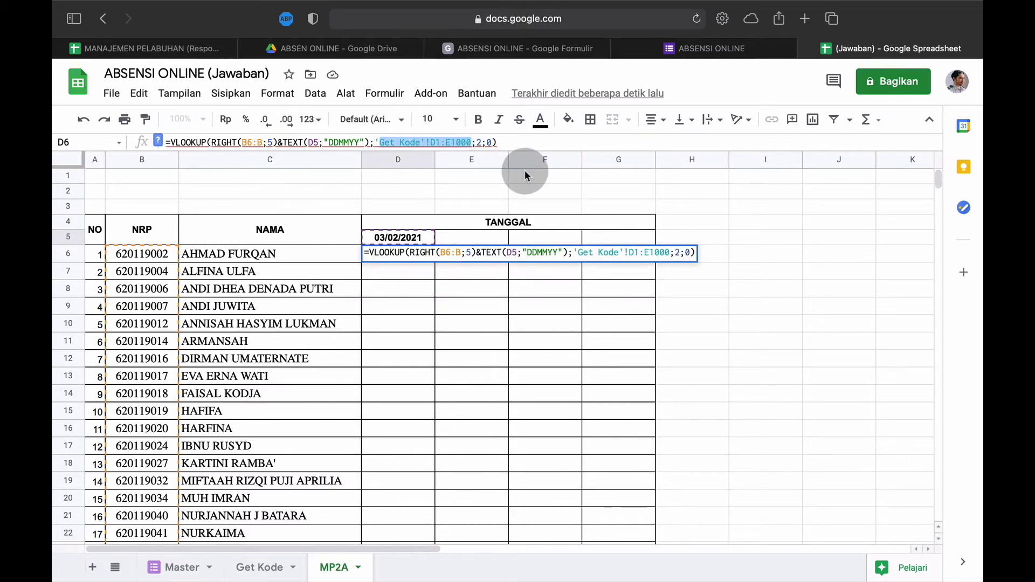
key(F4)
click(317, 141)
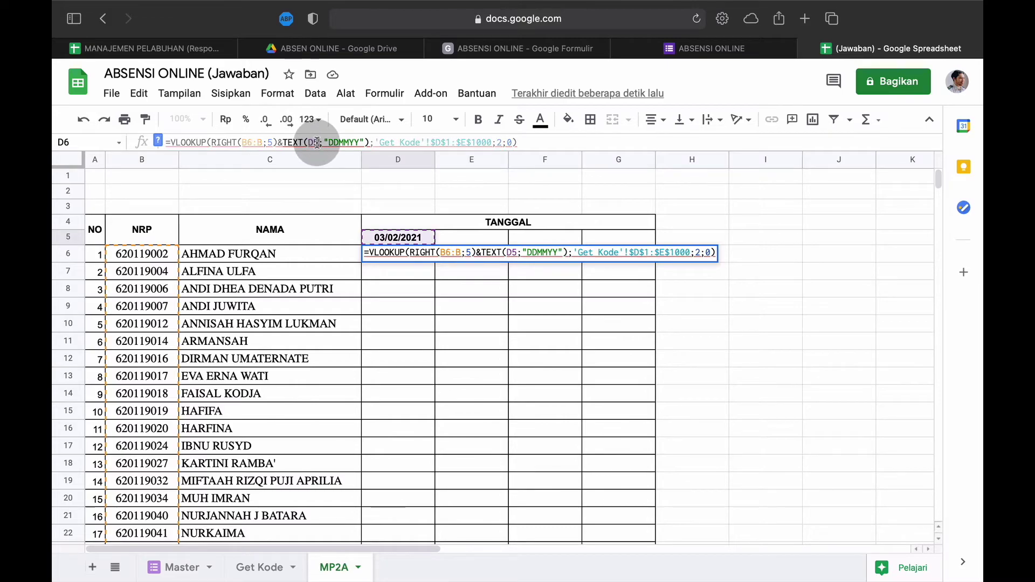
text(4)
Step: Change the NRP reference in D6's formula to B$6:$B and commit the formula
click(247, 142)
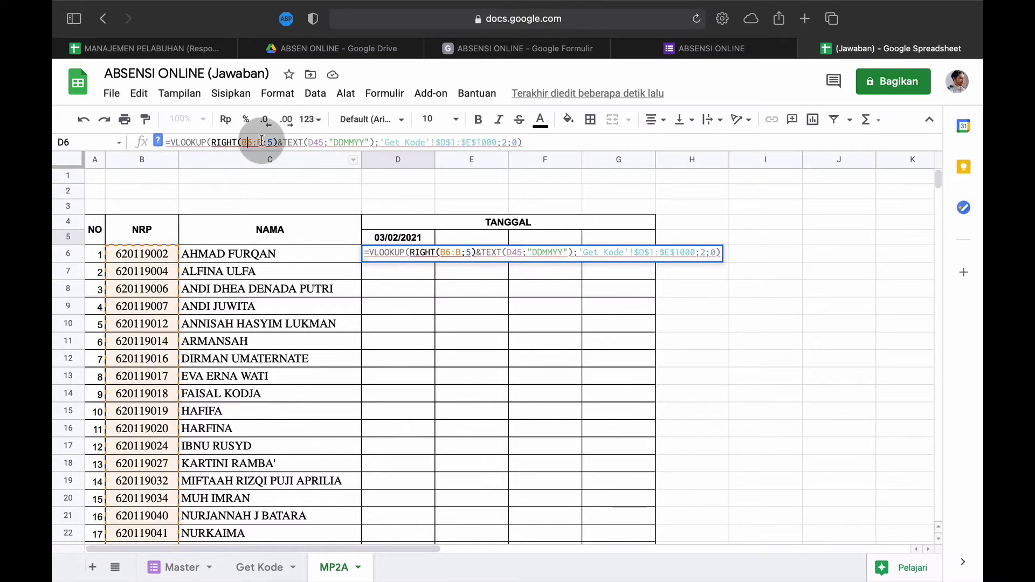
text($)
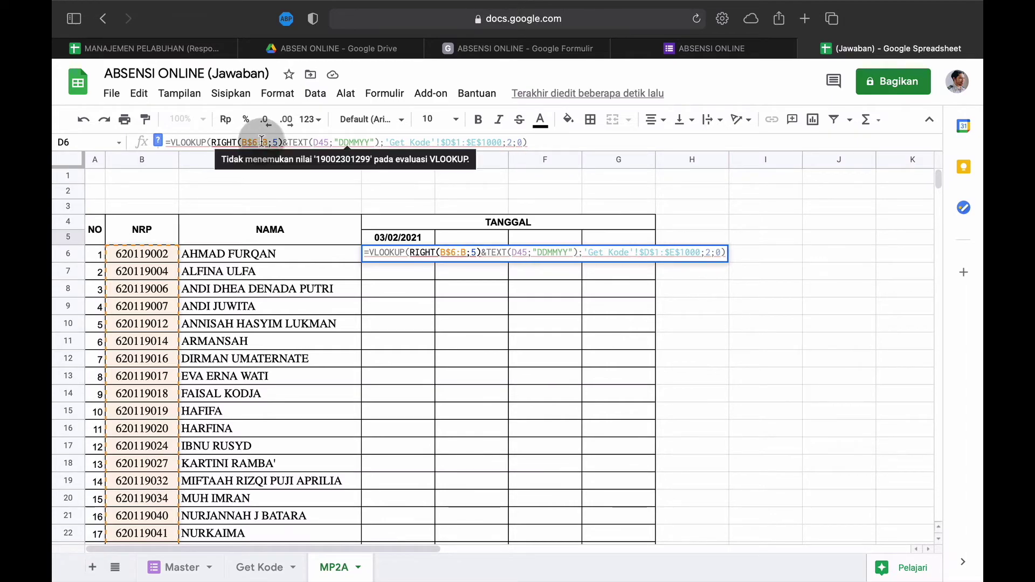
click(261, 142)
text($)
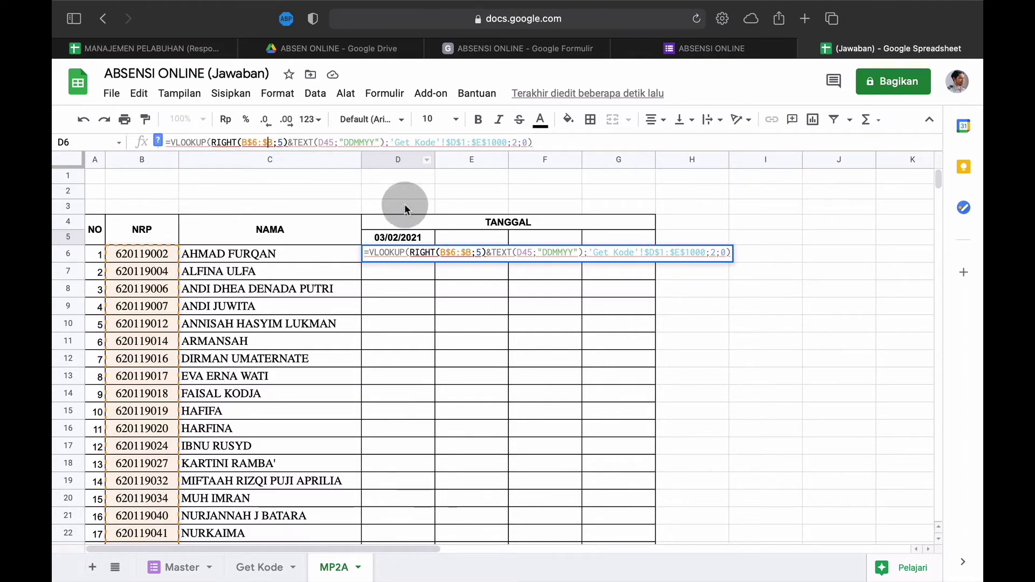
key(Return)
click(405, 256)
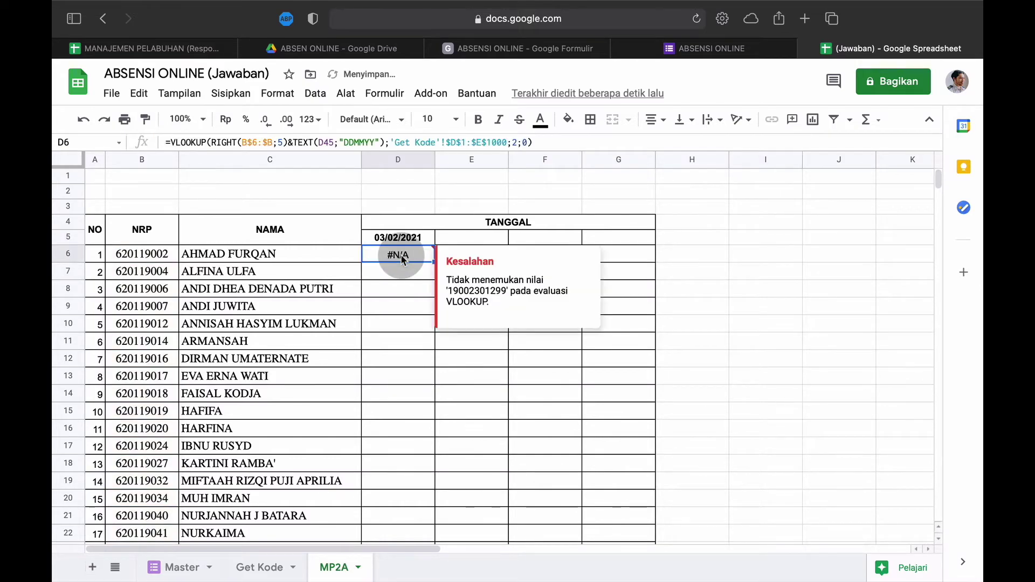
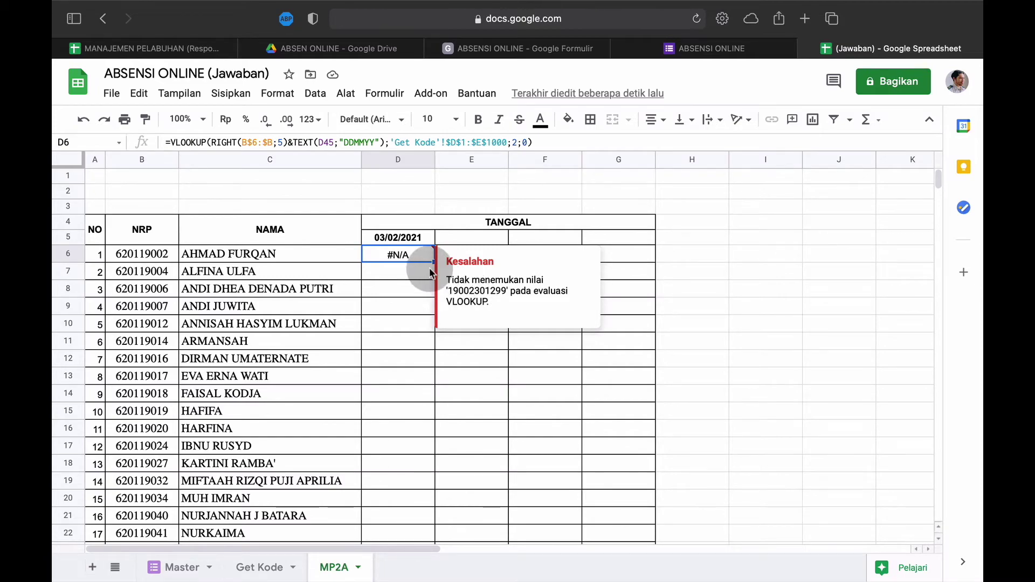
Step: Check the response dates on the Master sheet and set the date in MP2A cell D5 to 03/04/2021
click(182, 567)
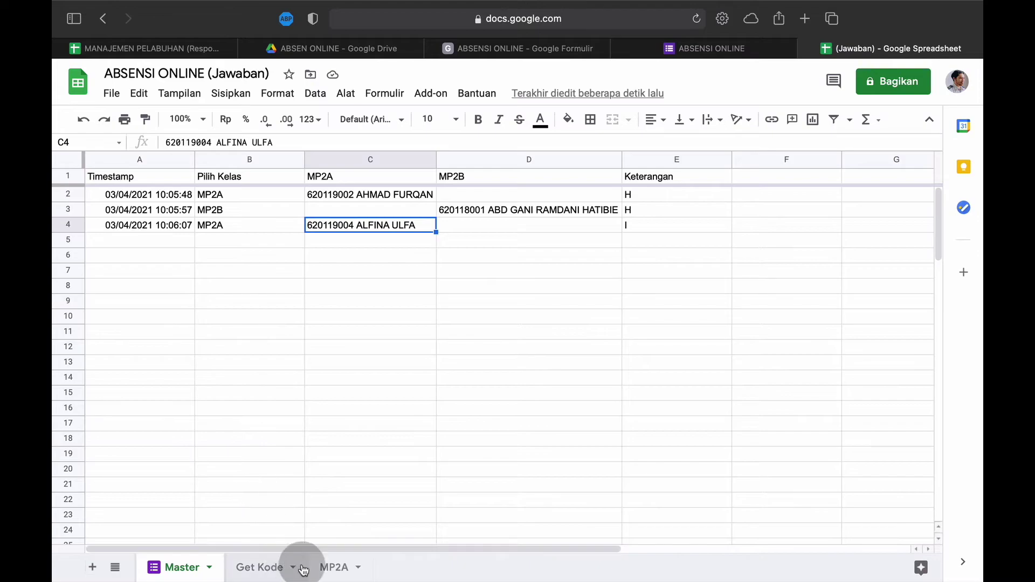
click(334, 567)
click(398, 238)
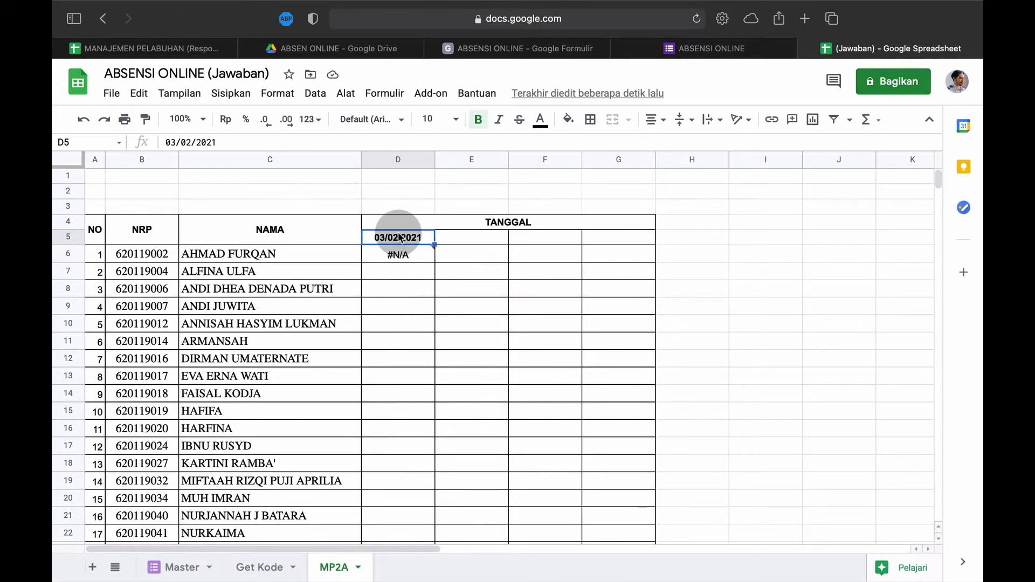
click(189, 142)
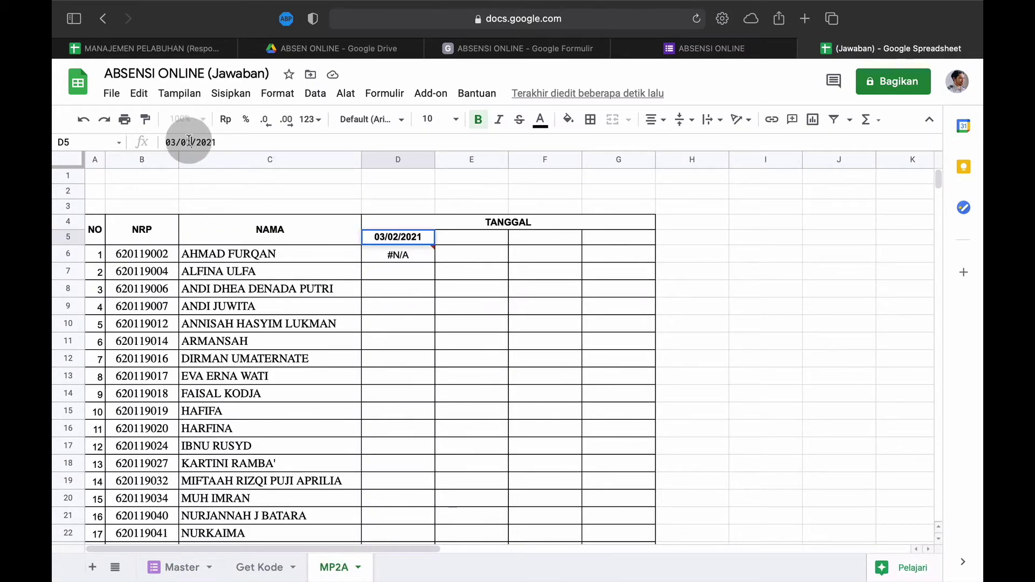
key(Escape)
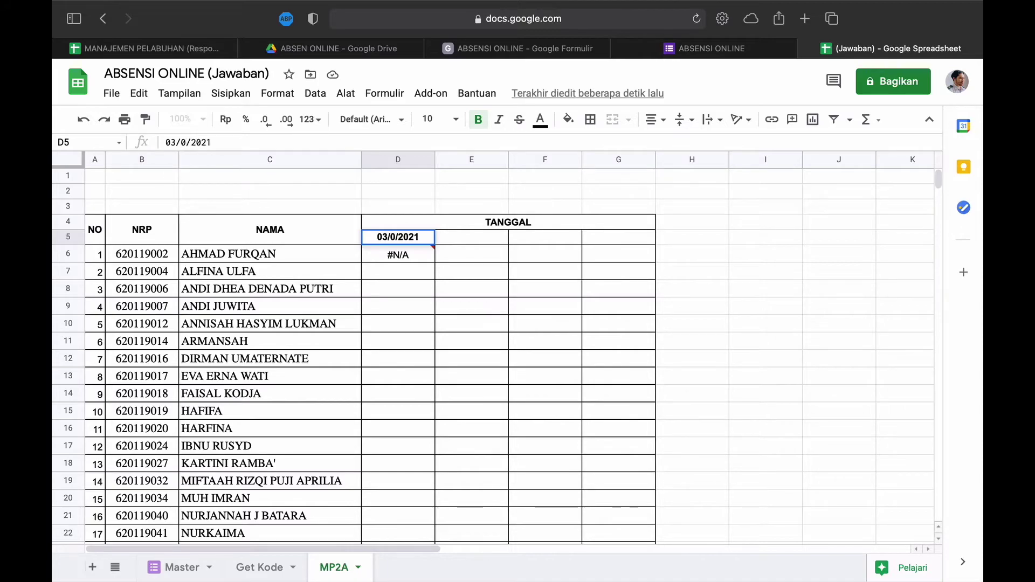
key(Return)
Step: Correct the date reference in D6's lookup formula to D$5 and commit the formula
click(402, 260)
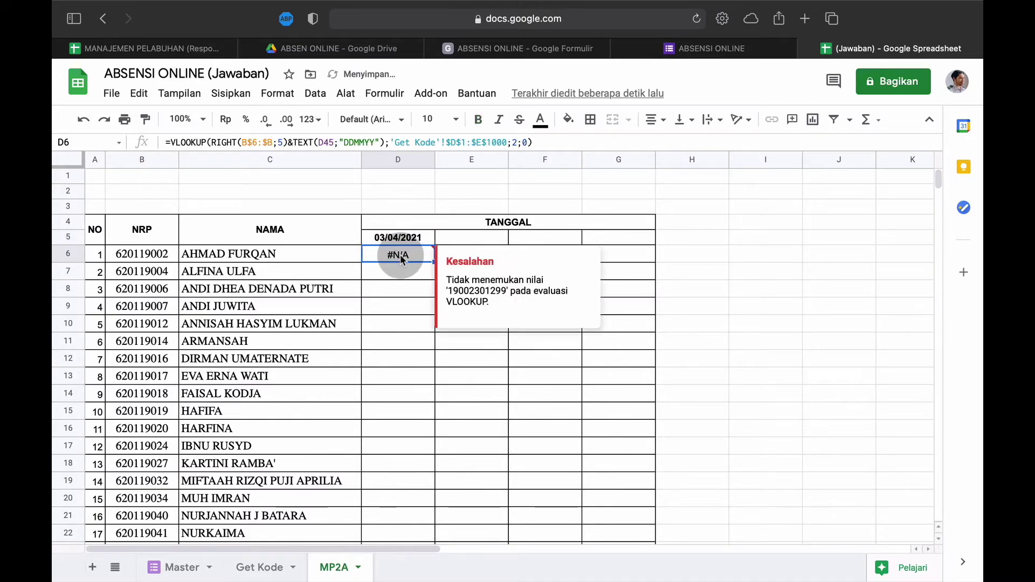
click(322, 141)
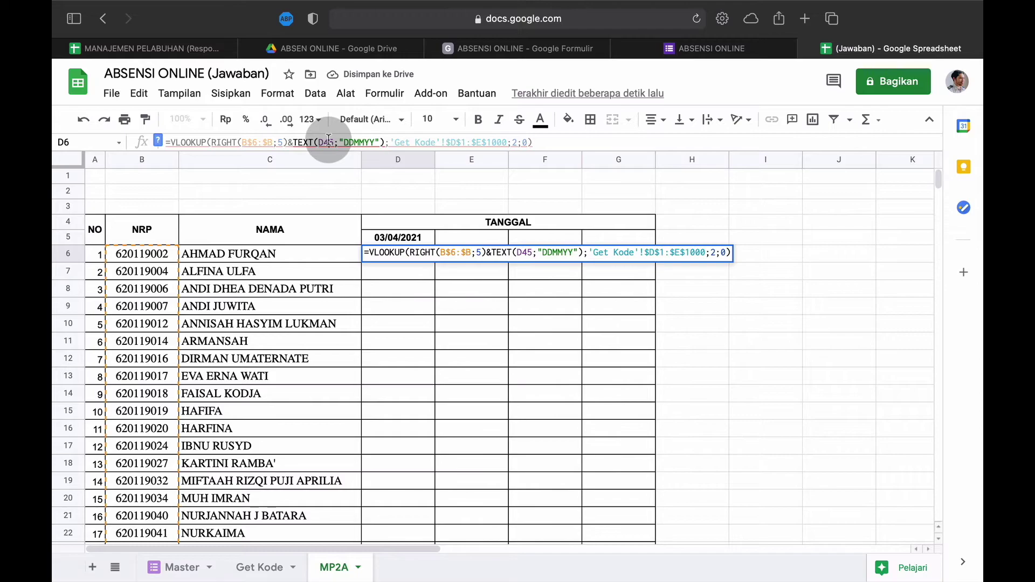
key(BackSpace)
key(Return)
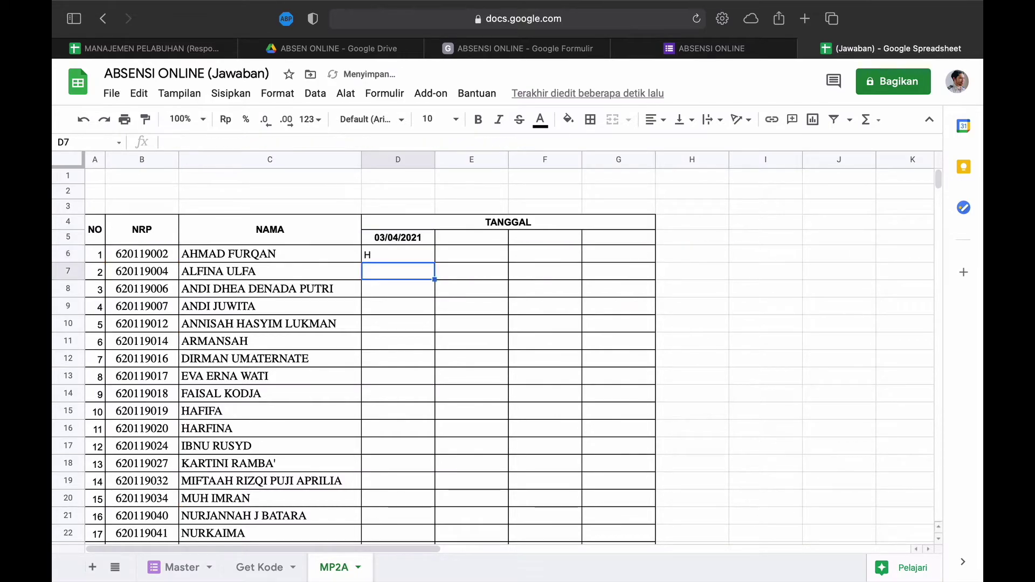
Step: Fill D6's lookup formula down to D32 and compare the statuses with those on the Get Kode sheet
click(390, 249)
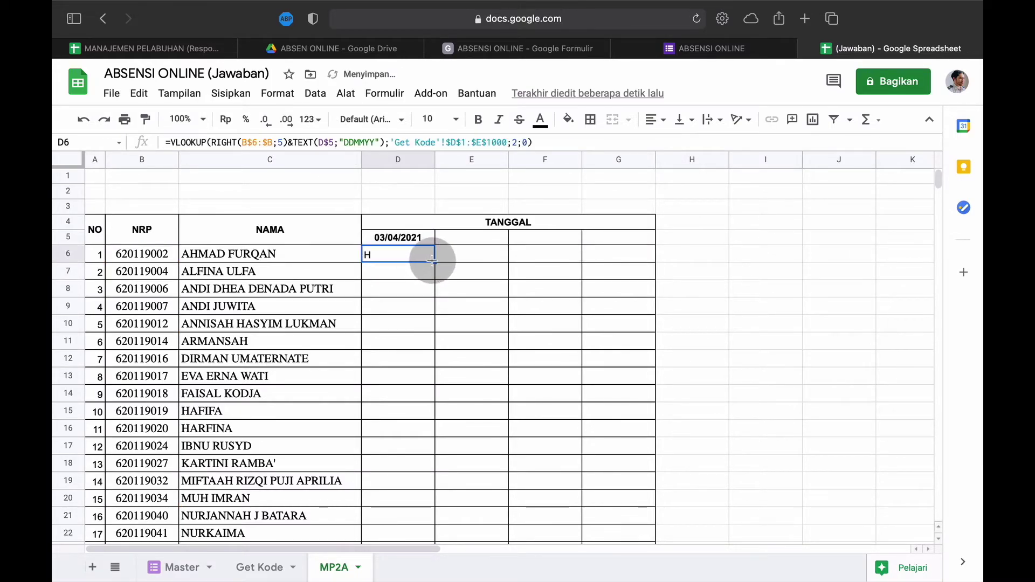
drag(434, 263, 422, 423)
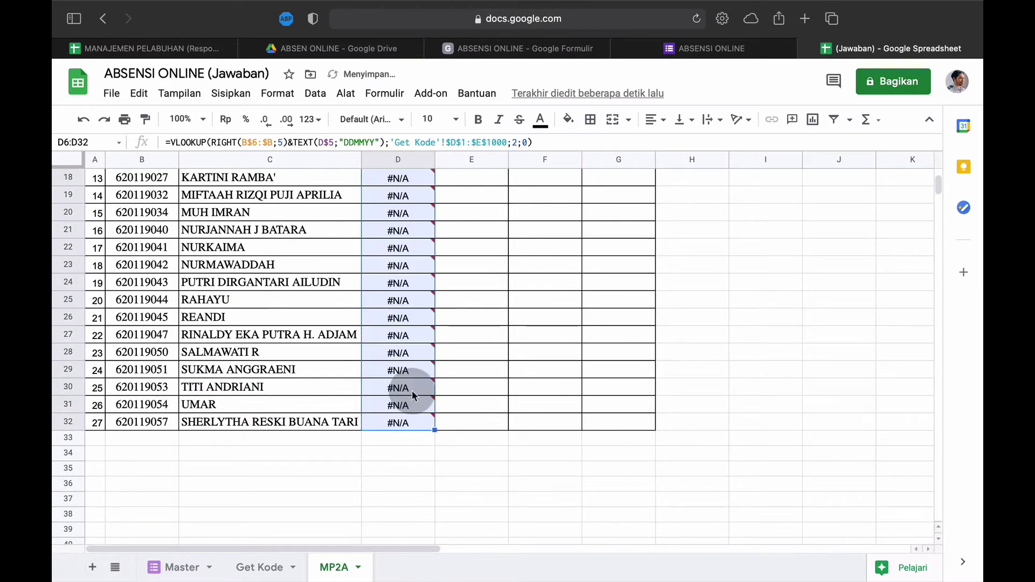
scroll(413, 344, up, 5)
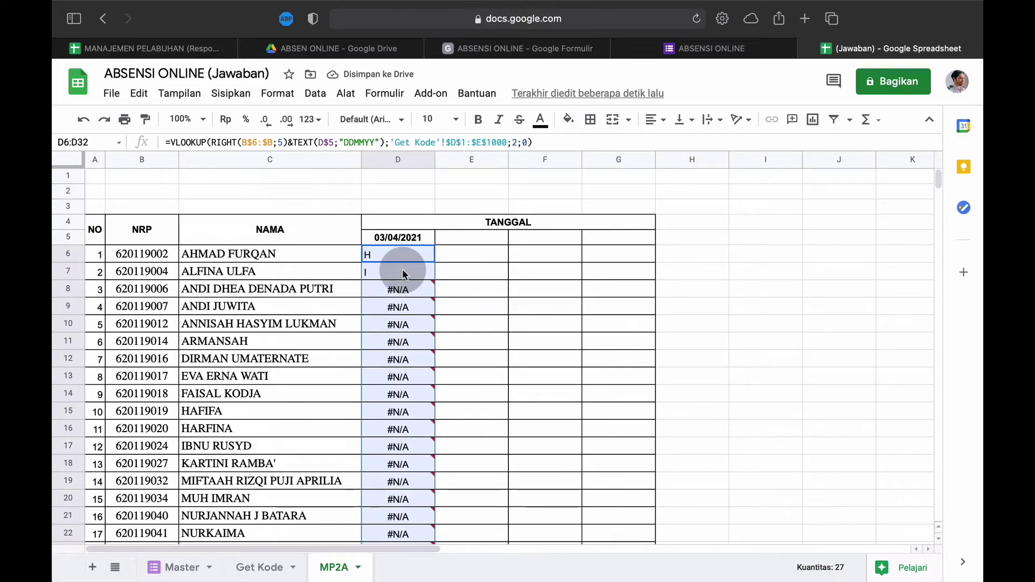
click(264, 567)
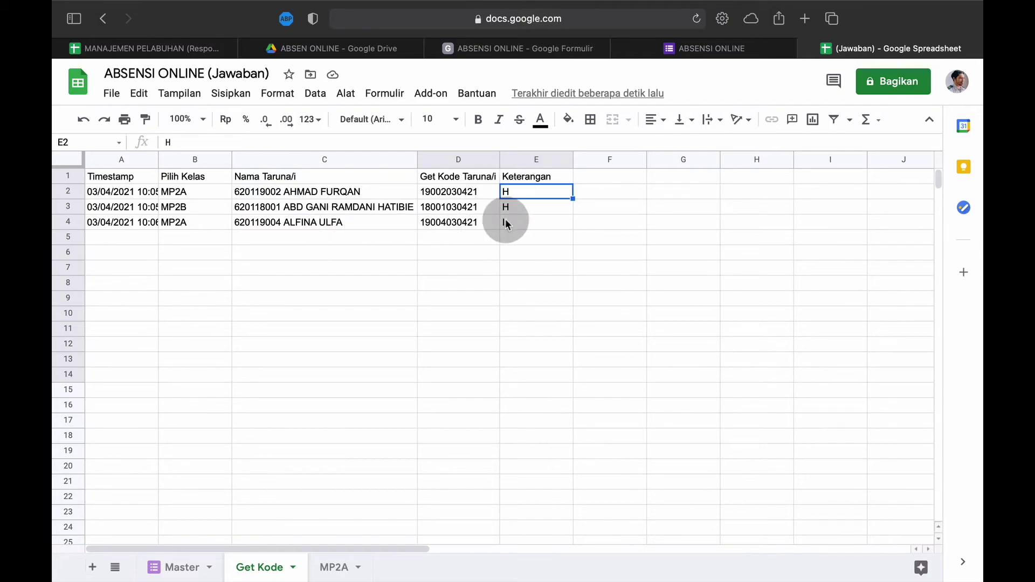
click(334, 567)
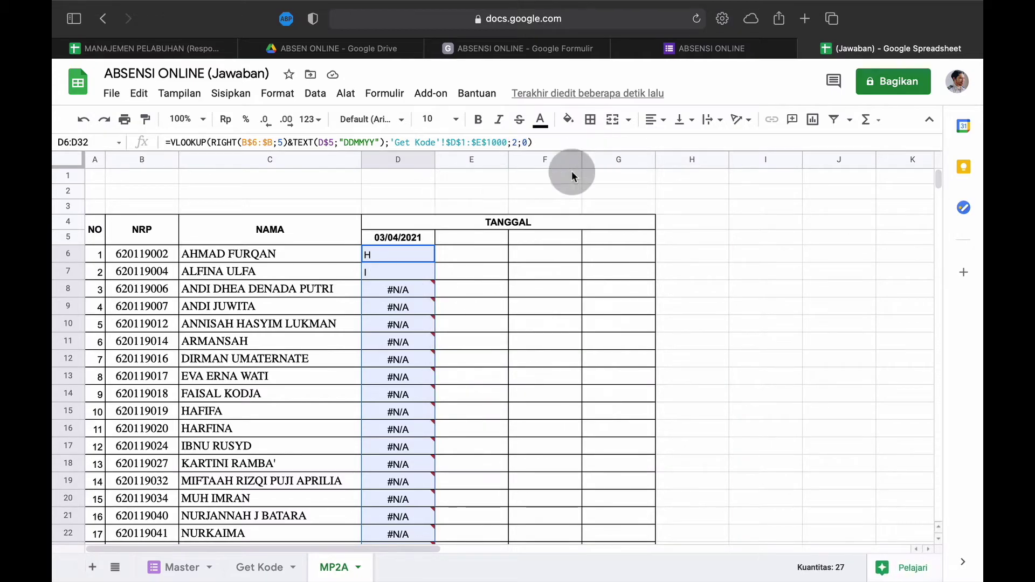
Step: Wrap D6's VLOOKUP formula in IFERROR with an empty string "" as the fallback value
click(399, 256)
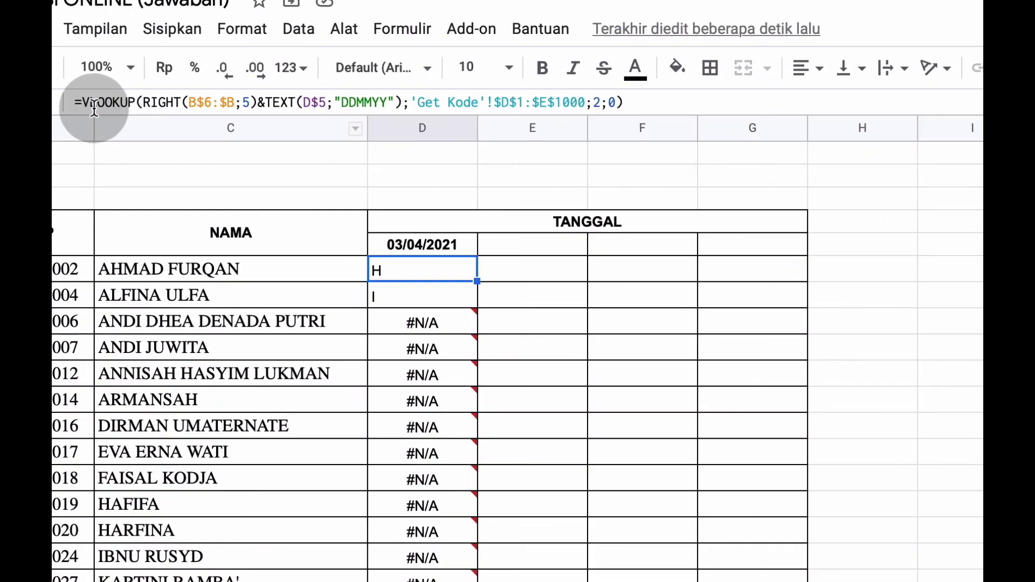
click(82, 103)
text(IFERR)
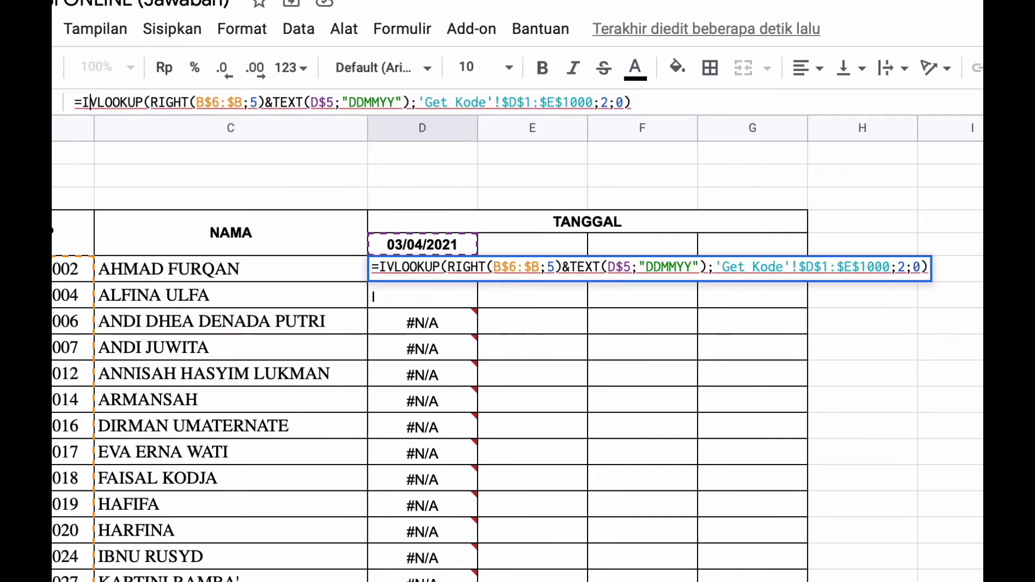
text(OR()
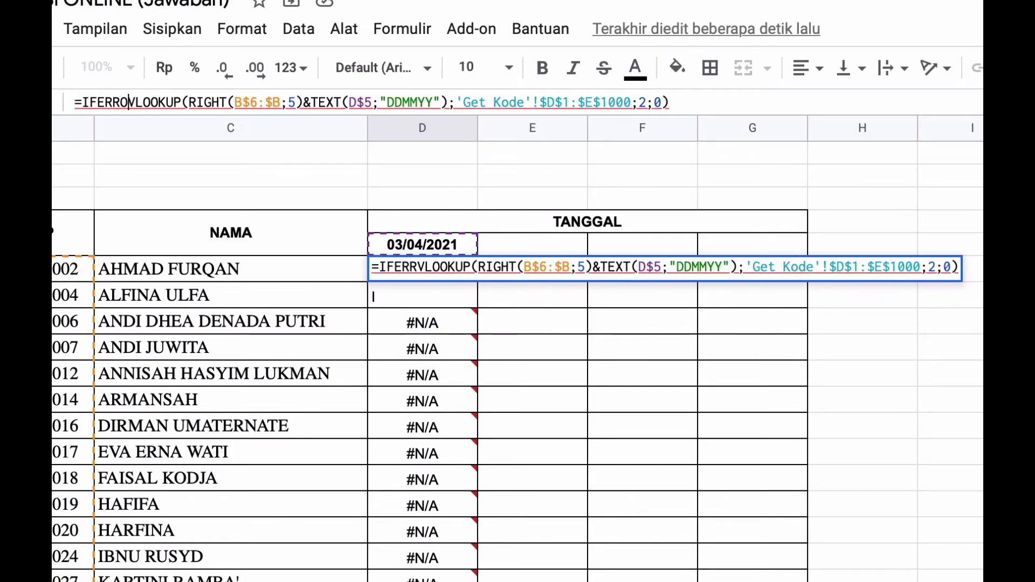
click(726, 103)
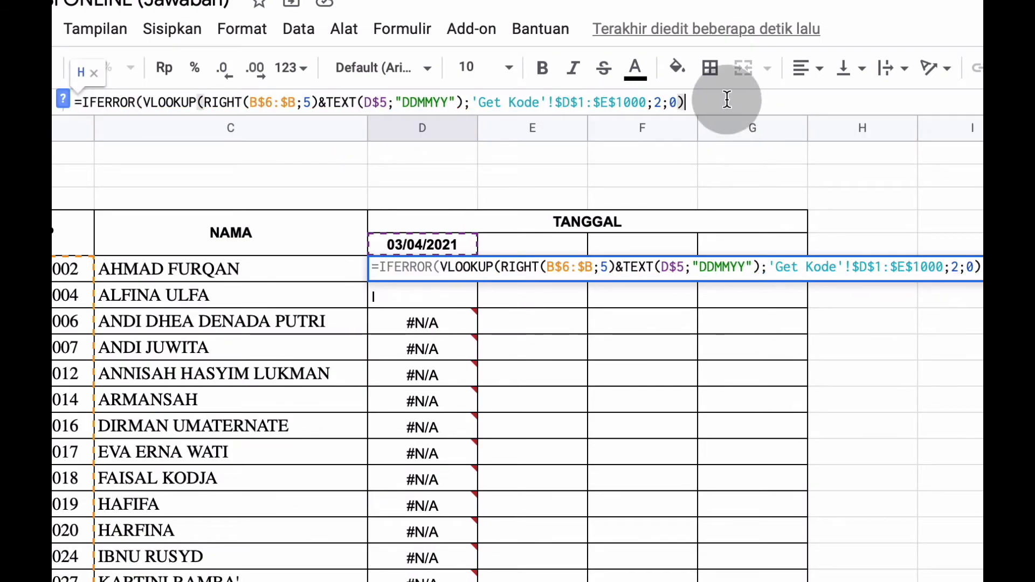
text(;""))
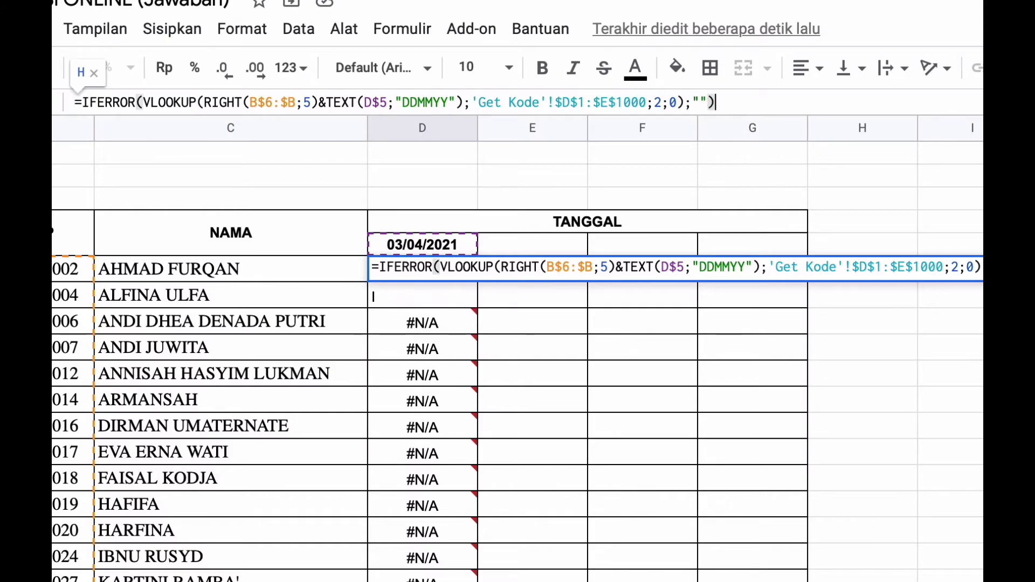
click(637, 204)
Step: Fill D6's IFERROR formula down to D32 and center the range horizontally
click(449, 267)
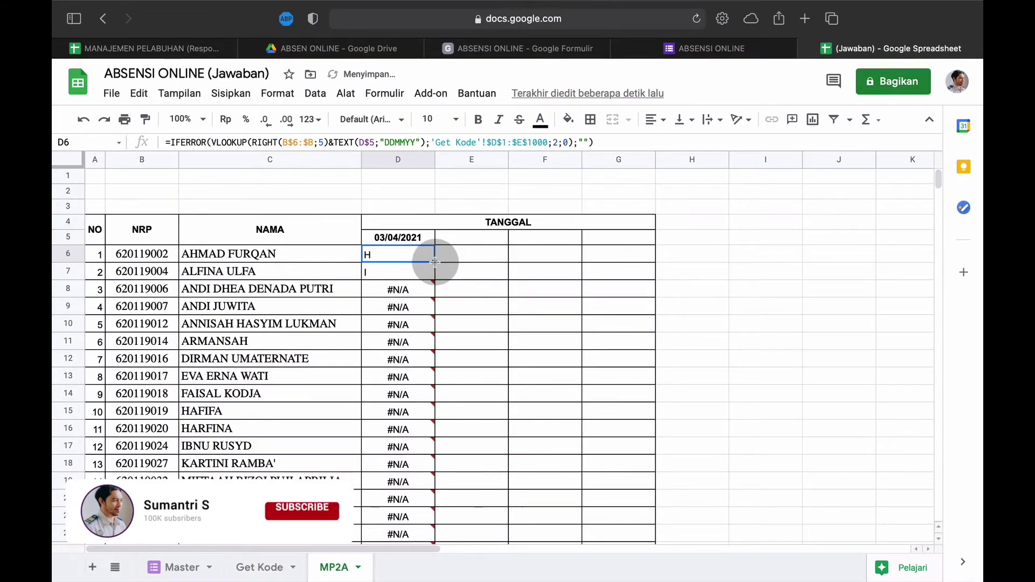
drag(452, 270, 449, 421)
scroll(383, 308, up, 6)
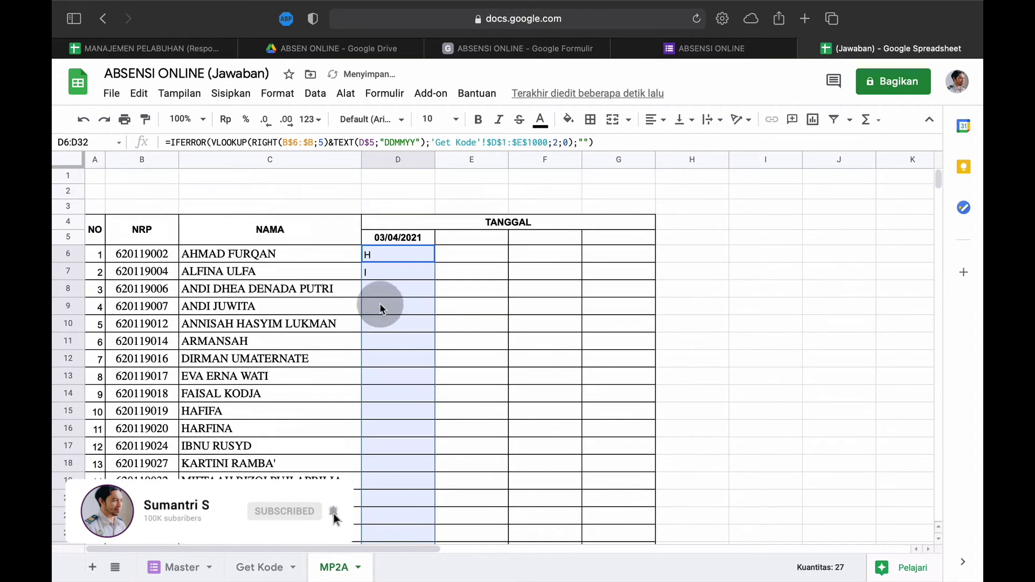
click(655, 119)
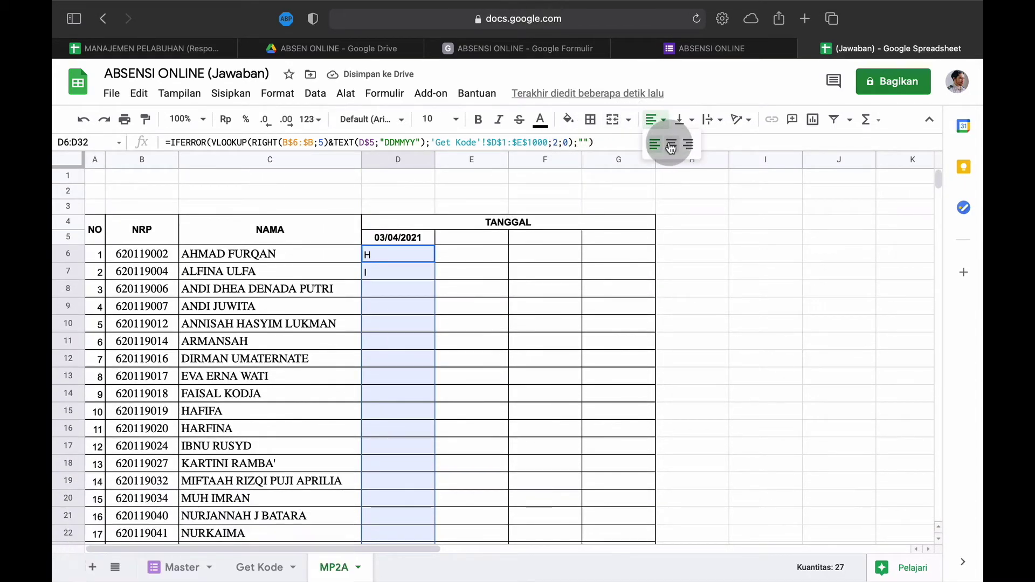
click(670, 143)
click(457, 250)
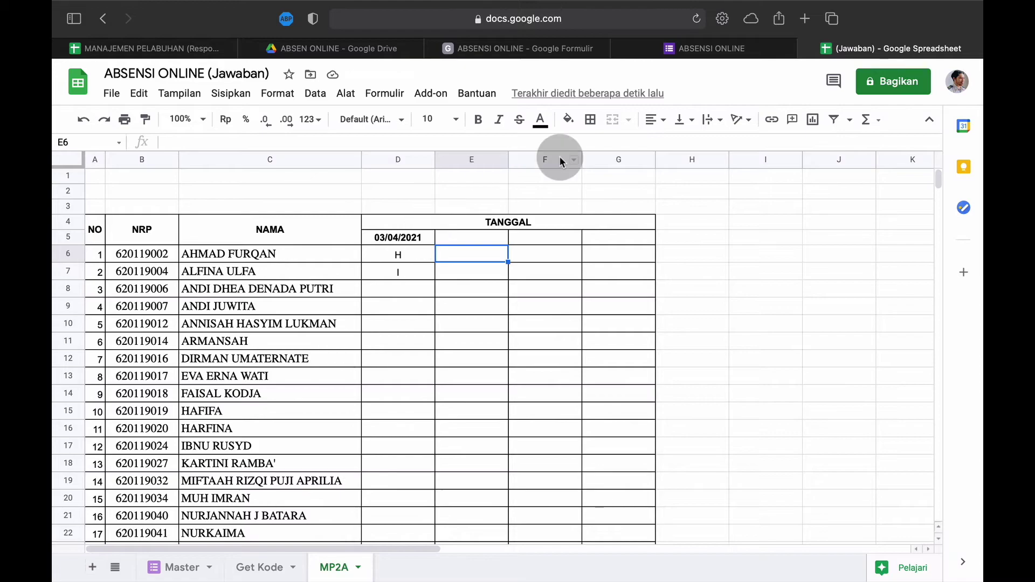
Step: Submit an ABSENSI ONLINE form response for the third MP2A student with Keterangan H and check the MP2A sheet
click(679, 54)
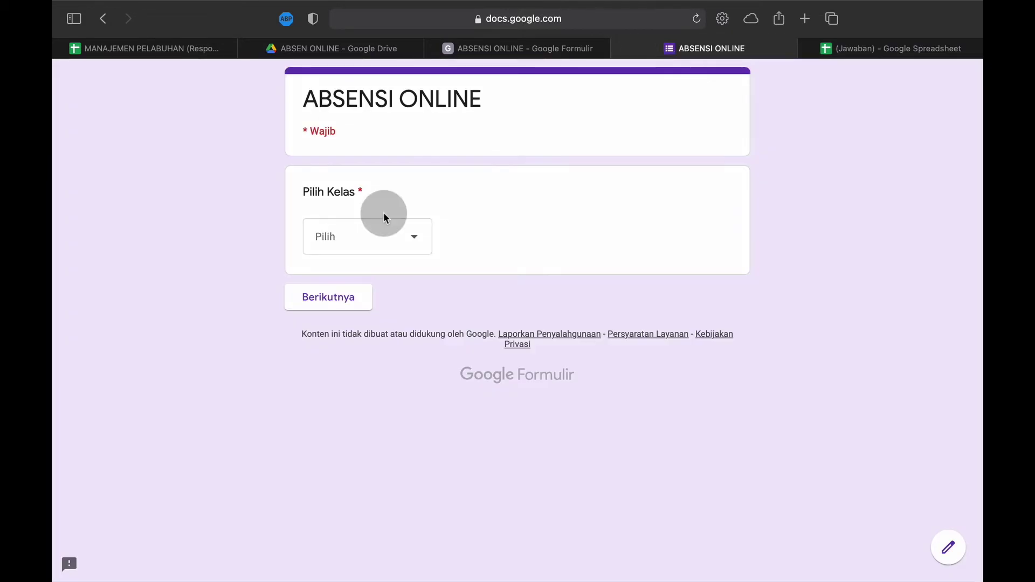
click(363, 240)
click(343, 285)
click(358, 303)
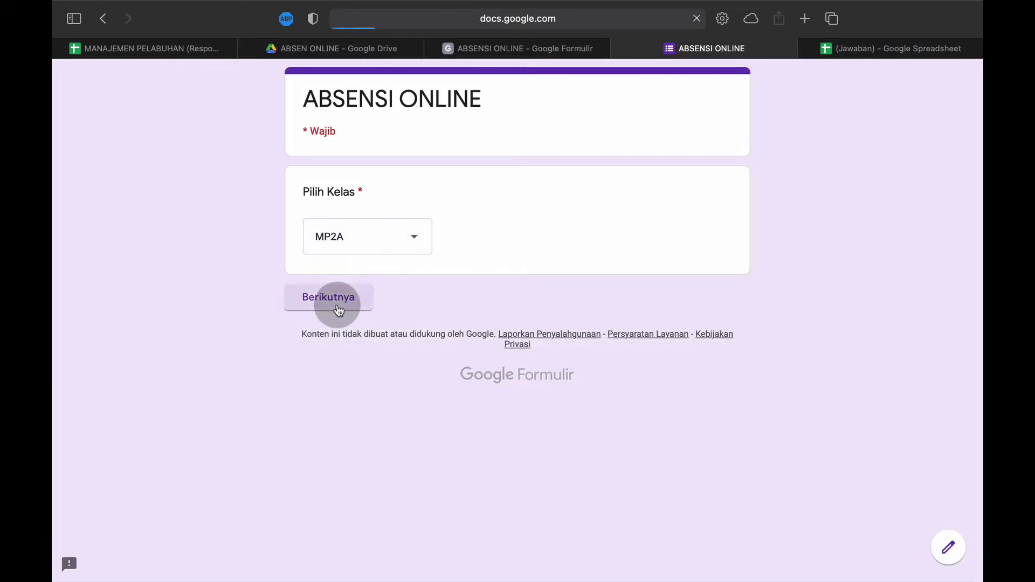
click(342, 272)
click(402, 219)
click(408, 327)
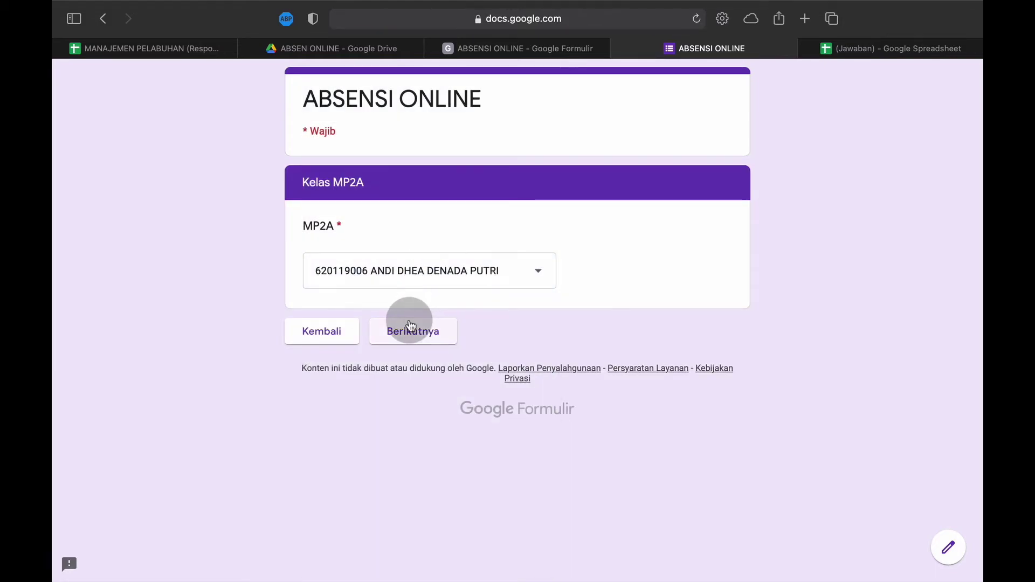
click(333, 255)
click(405, 386)
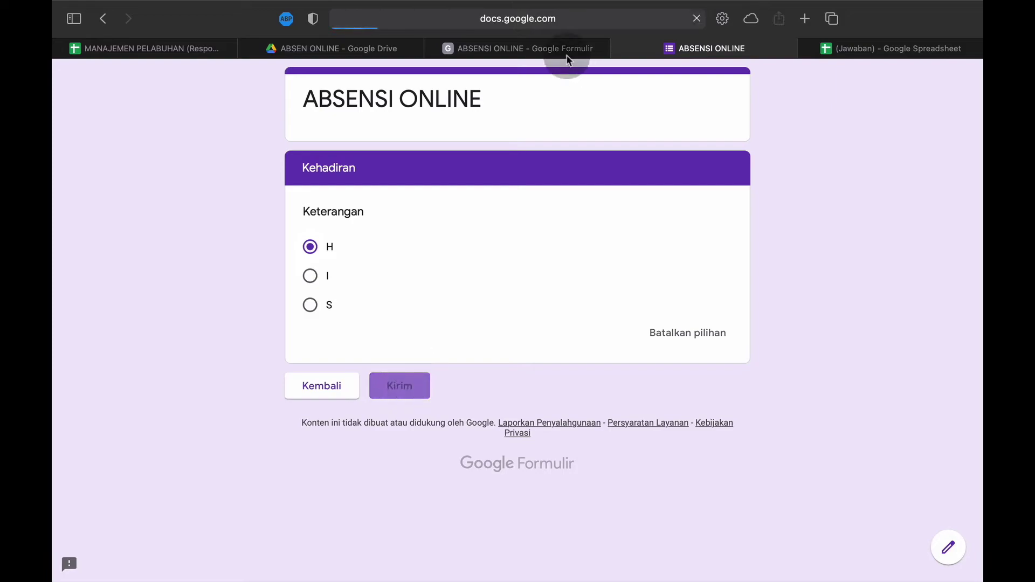
click(830, 49)
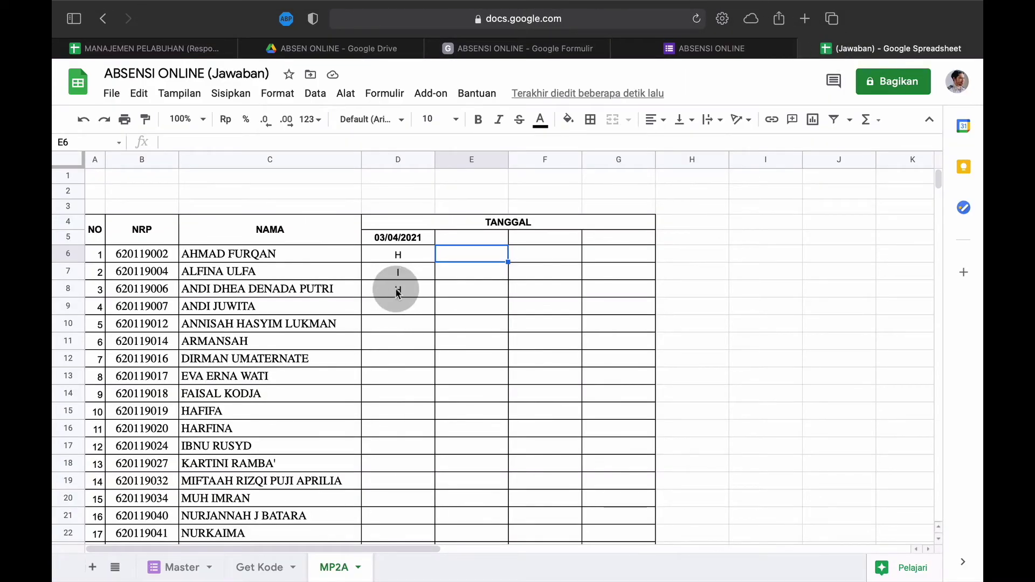
Step: Submit another ABSENSI ONLINE response for the fourth MP2A student with Keterangan I and review the MP2A attendance column
click(704, 49)
click(361, 175)
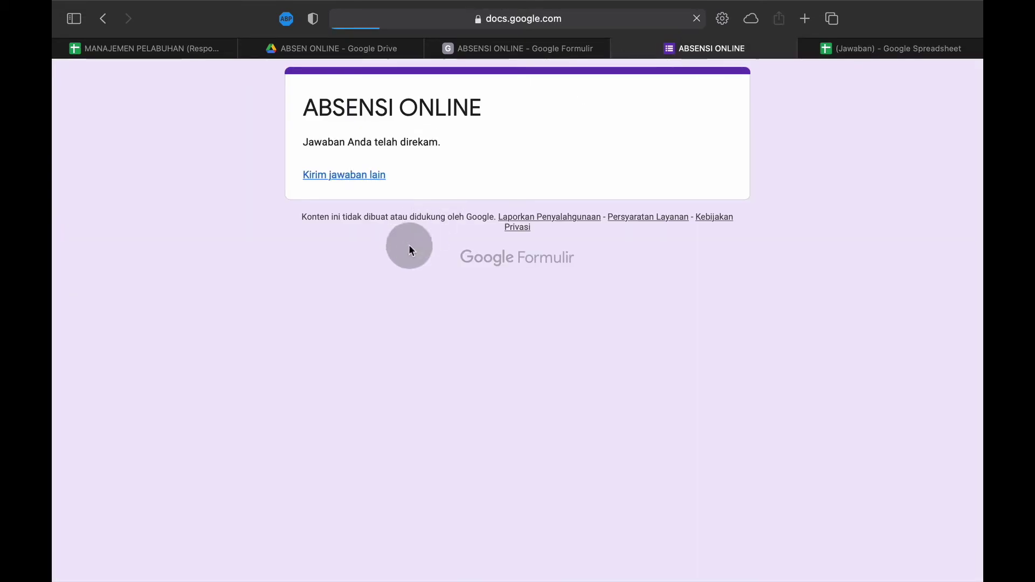
click(383, 248)
click(339, 290)
click(328, 299)
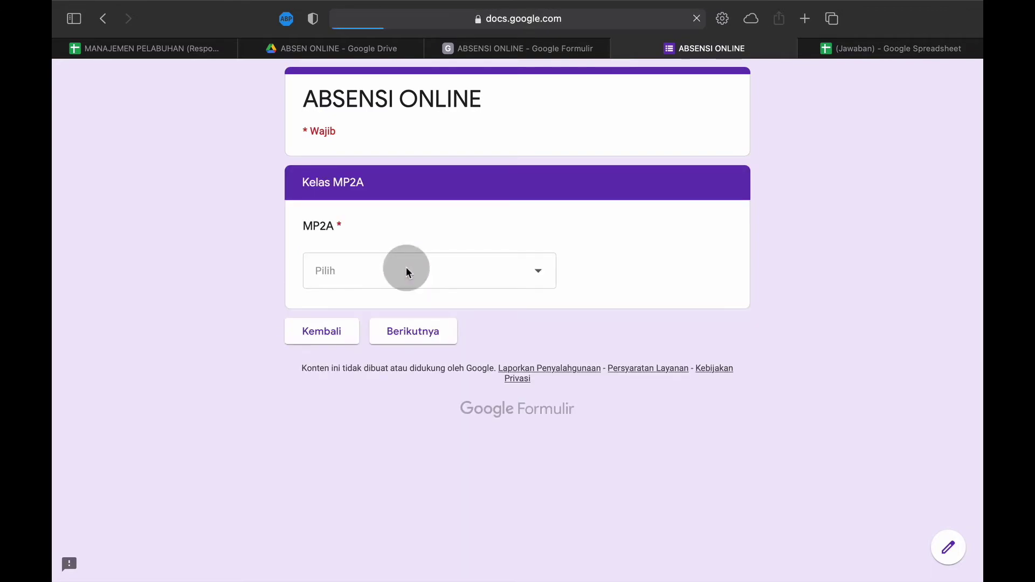
click(367, 269)
click(395, 253)
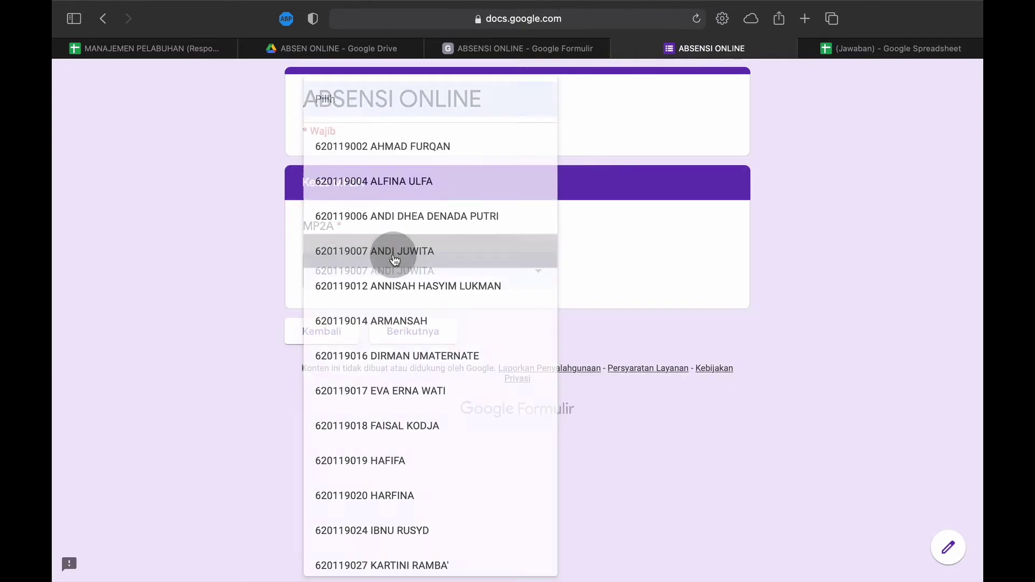
click(400, 338)
click(310, 276)
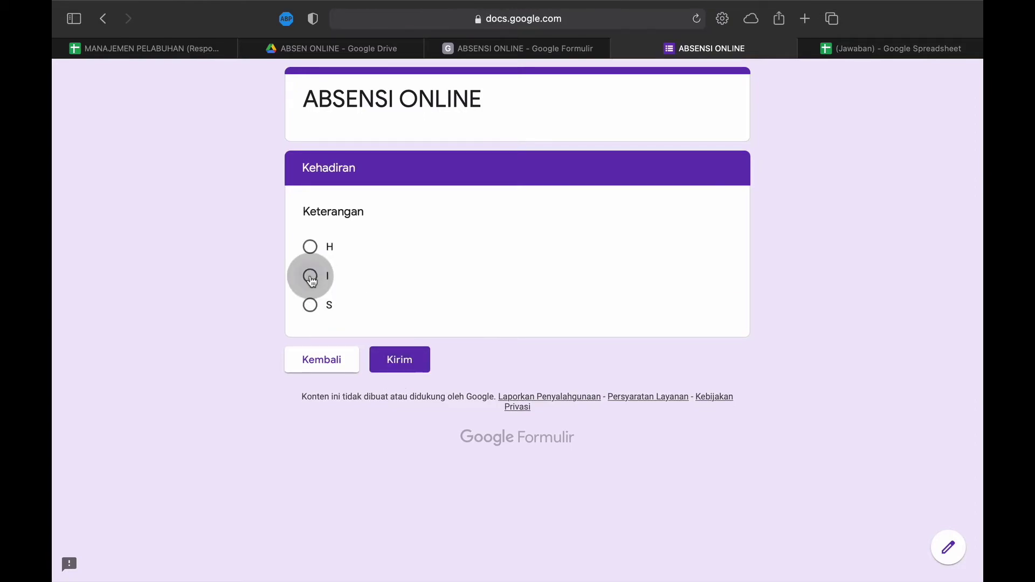
click(402, 384)
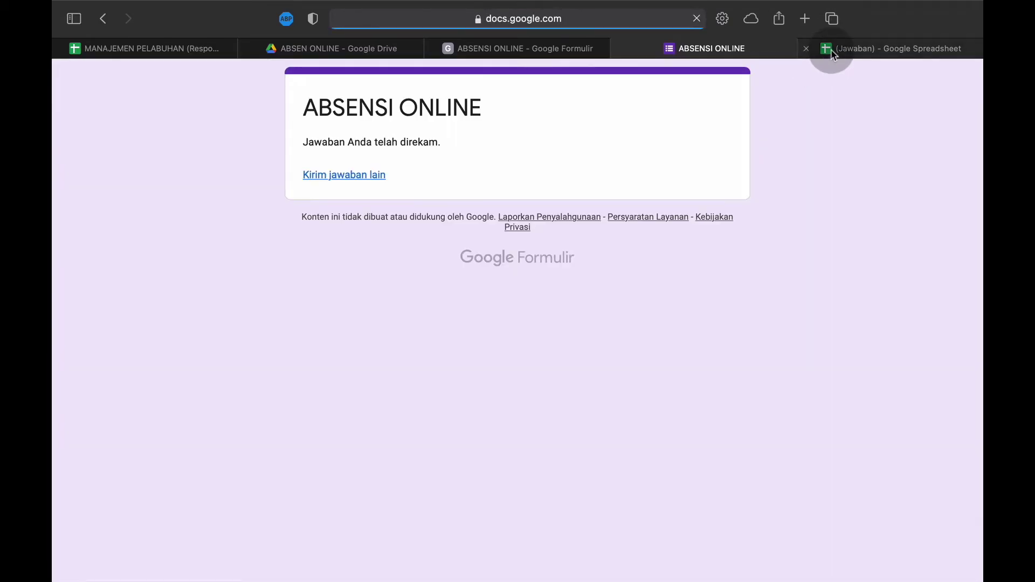
click(830, 48)
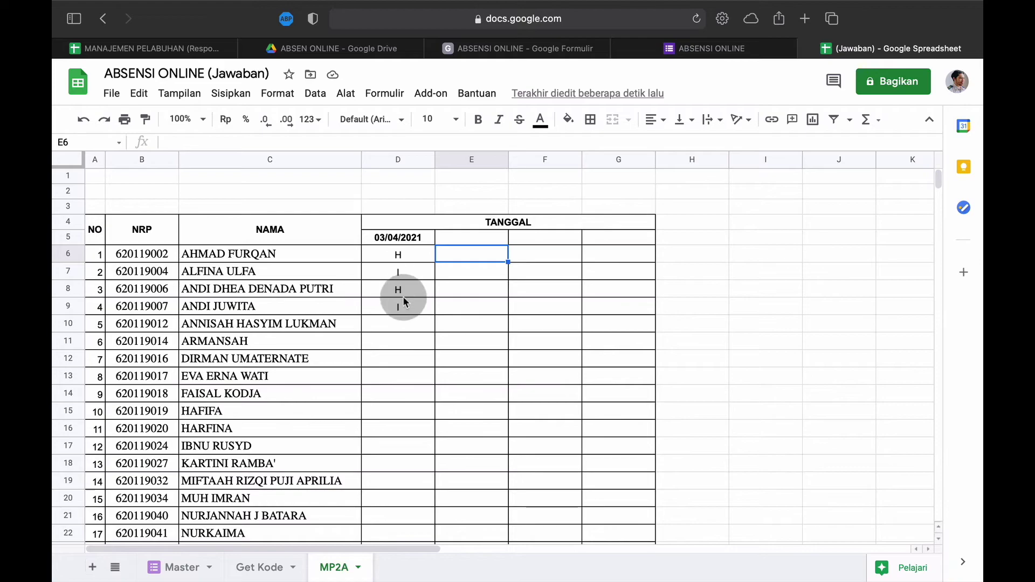
scroll(399, 314, down, 6)
scroll(399, 313, up, 6)
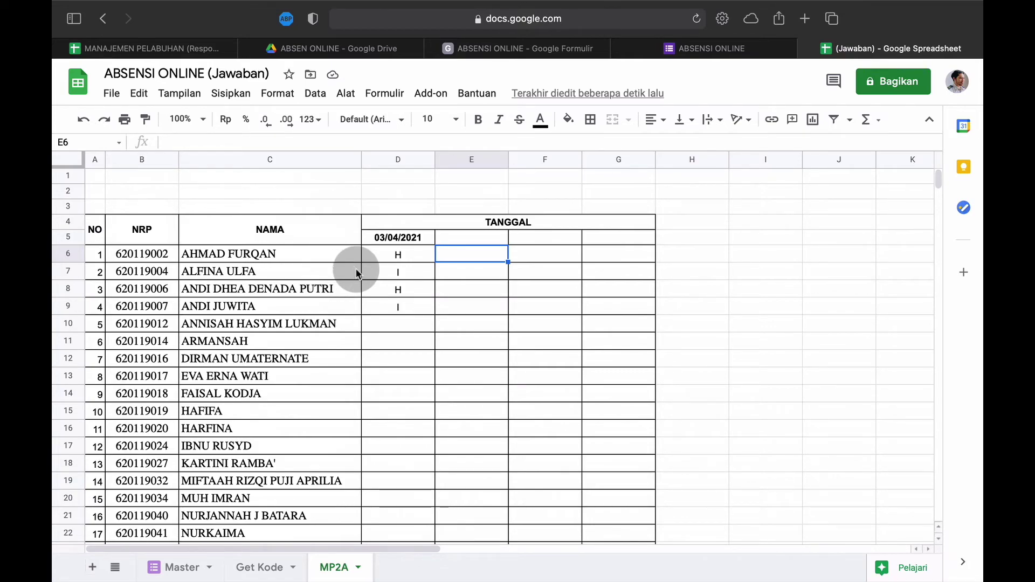
Step: Enter =D5+7 in E5 for the next weekly date and fill it across to G5
click(464, 237)
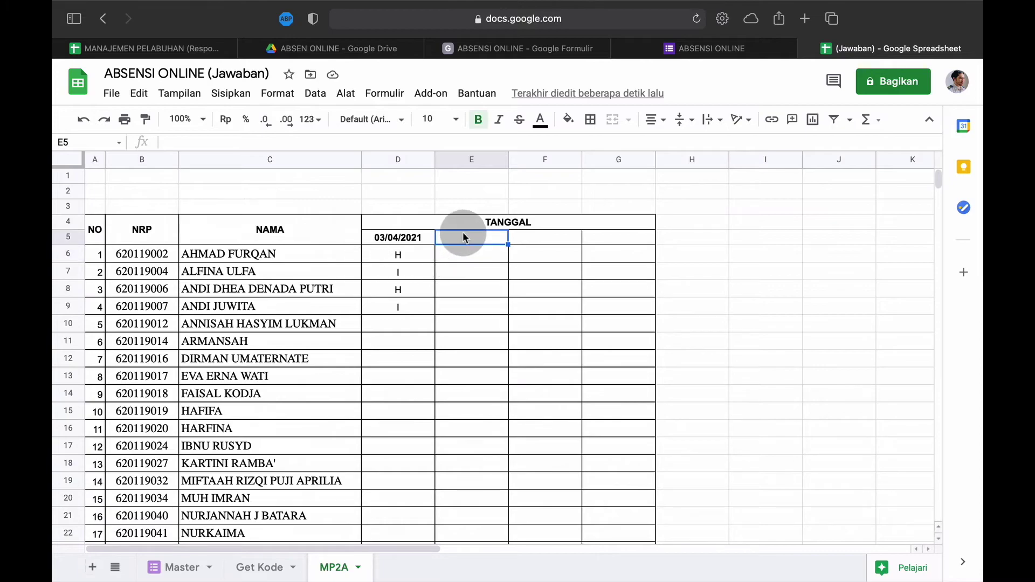
text(=)
click(387, 236)
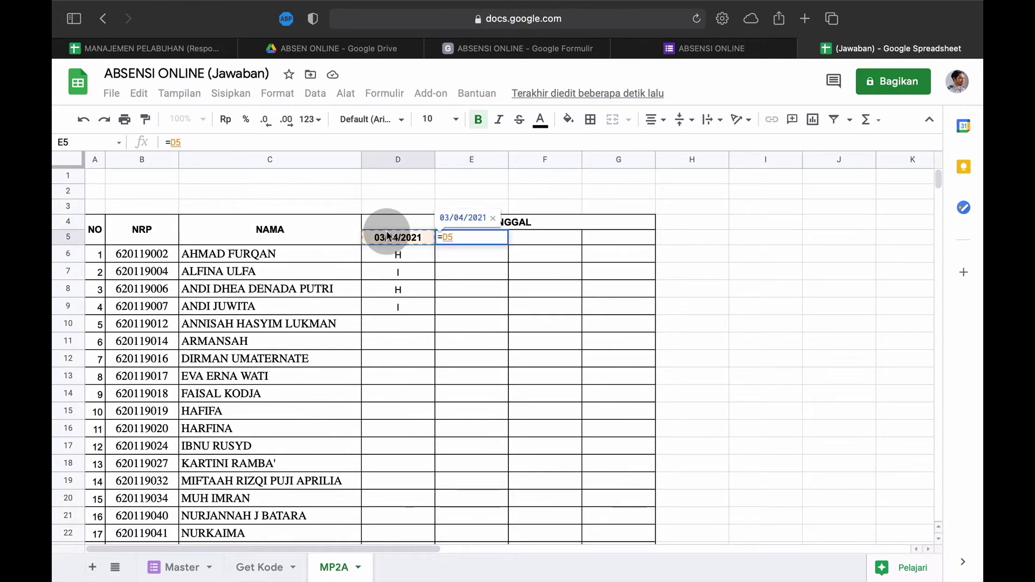
text(+7)
key(Return)
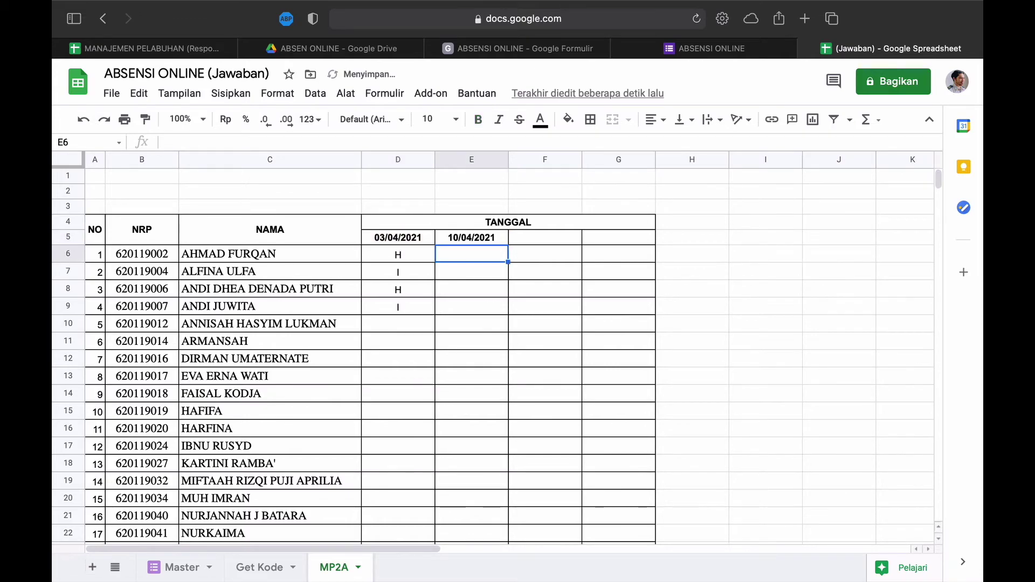
click(486, 241)
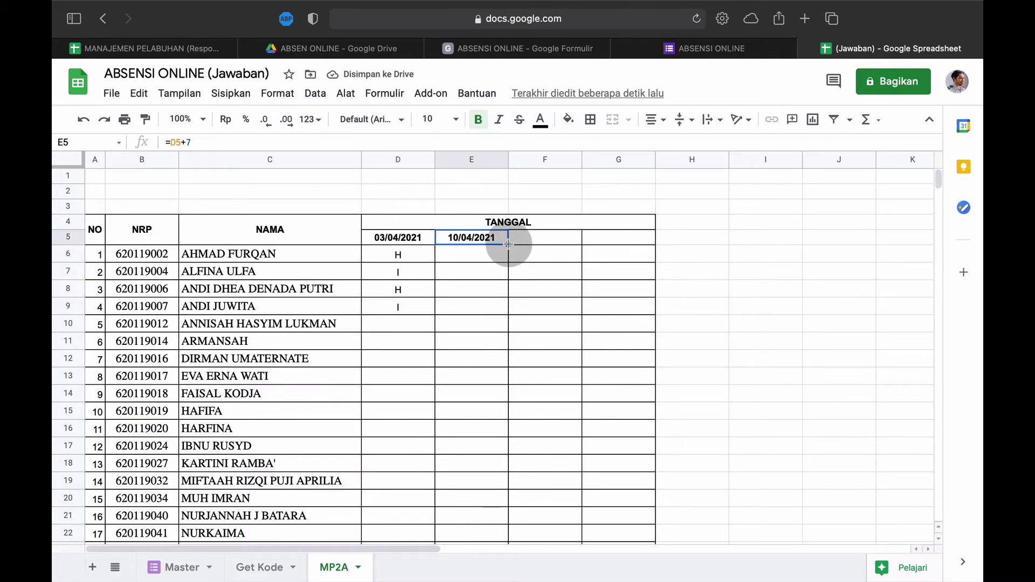
drag(509, 244, 617, 246)
click(462, 256)
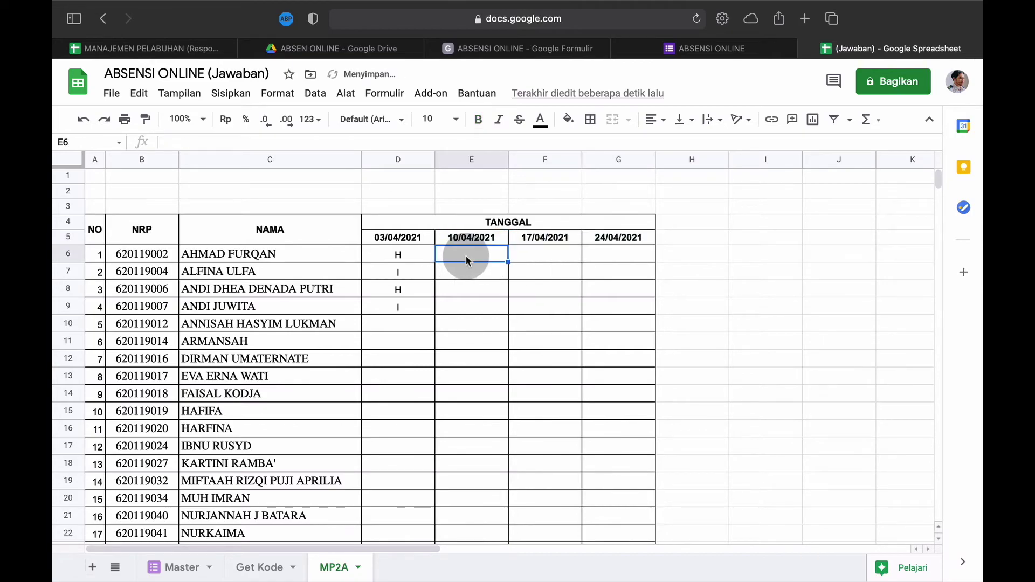
drag(467, 261, 458, 441)
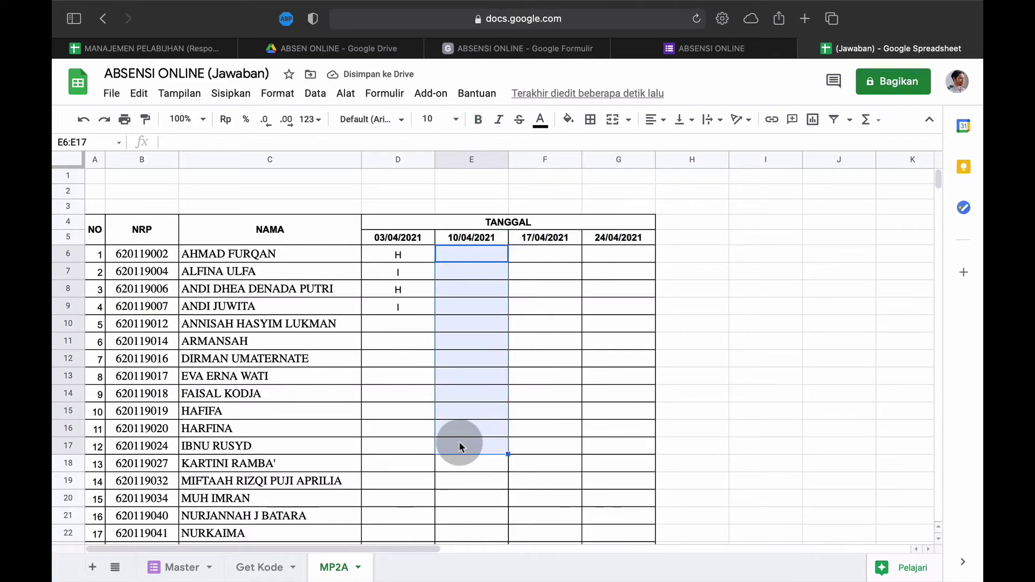
drag(451, 254, 455, 468)
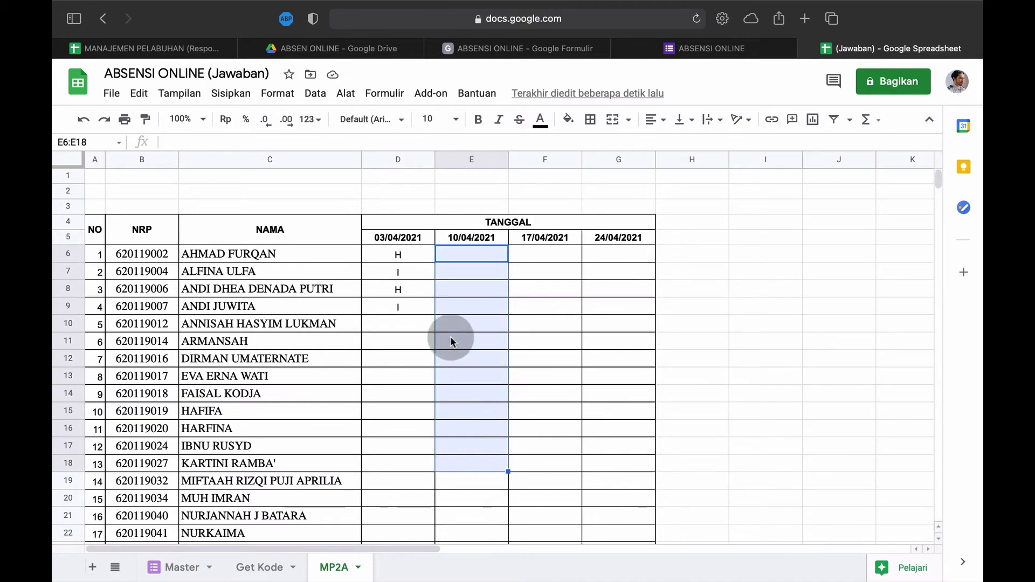
drag(526, 256, 528, 432)
drag(457, 254, 451, 369)
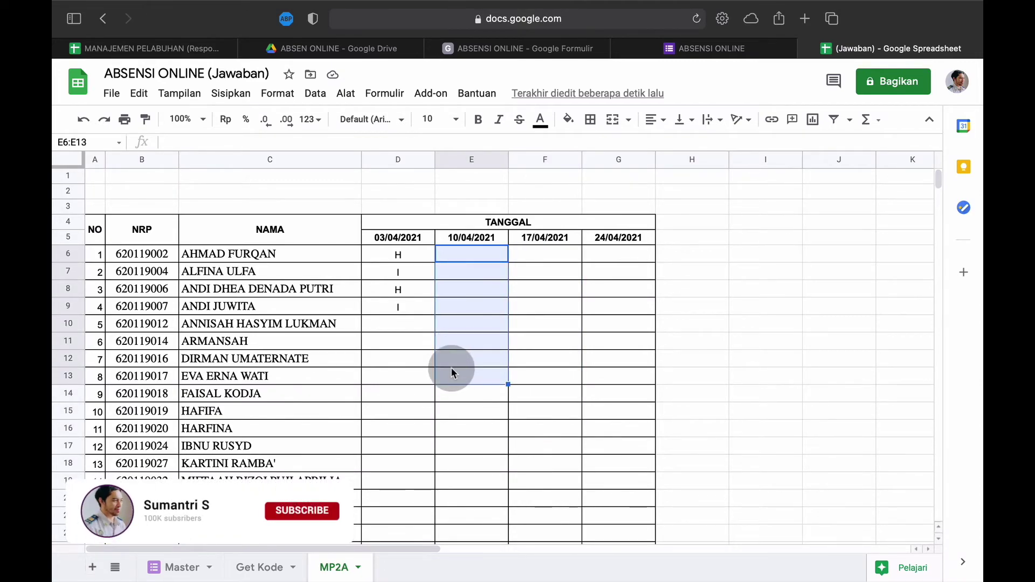
click(471, 243)
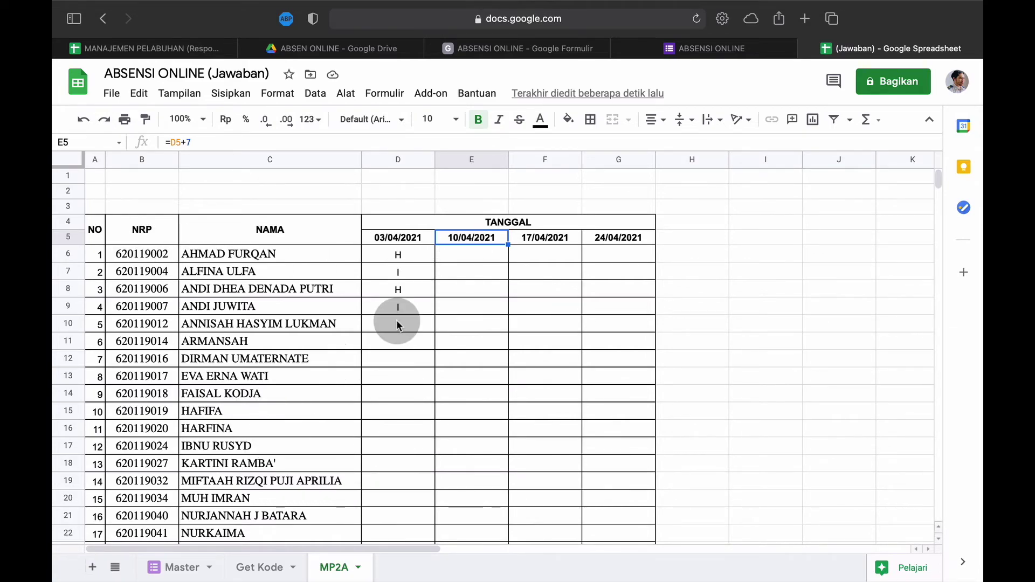
Step: Duplicate the MP2A sheet and rename the copy MP2B
click(359, 571)
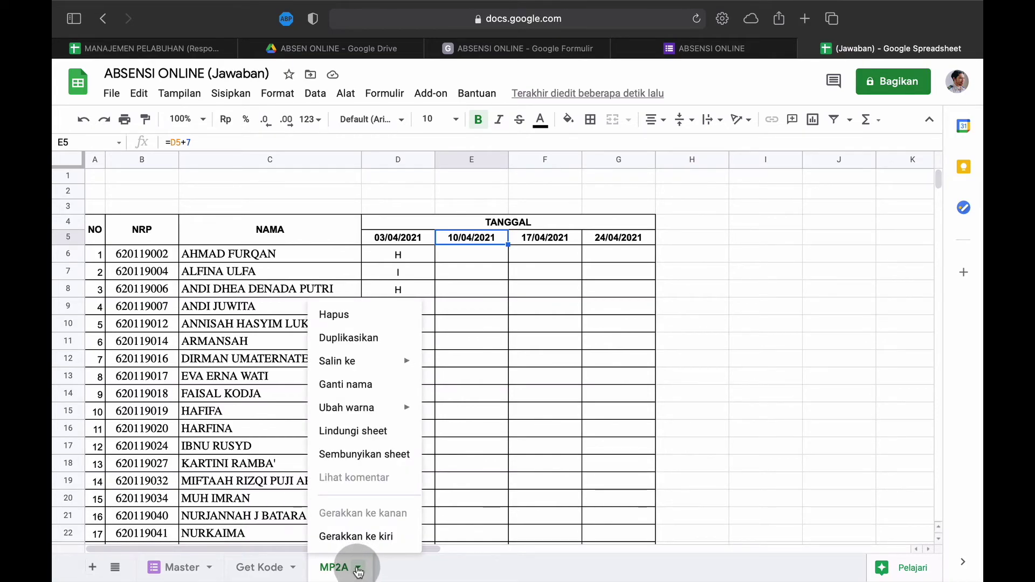
key(Return)
double_click(420, 567)
text(MP)
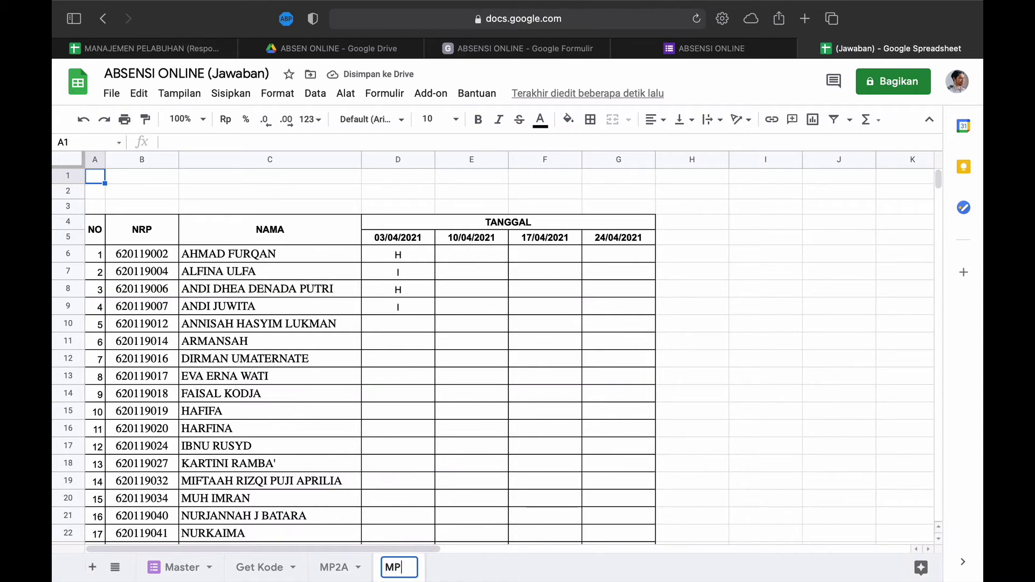
text(2B)
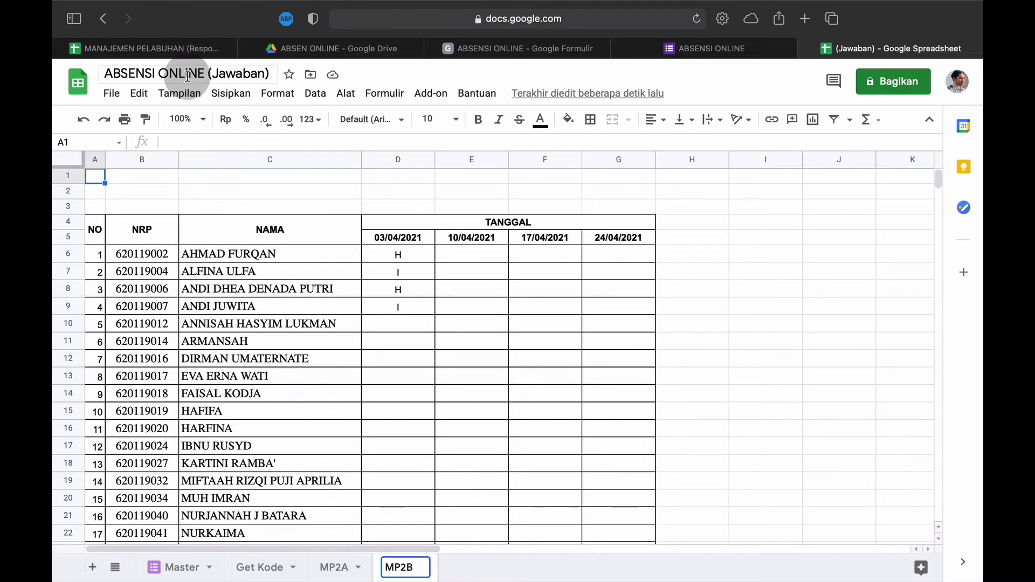
Step: Copy the NRP and name list C12:D34 from the 2B/MP sheet of ABSENSI MANAJEMEN PELABUHAN into MP2B starting at B6
click(180, 47)
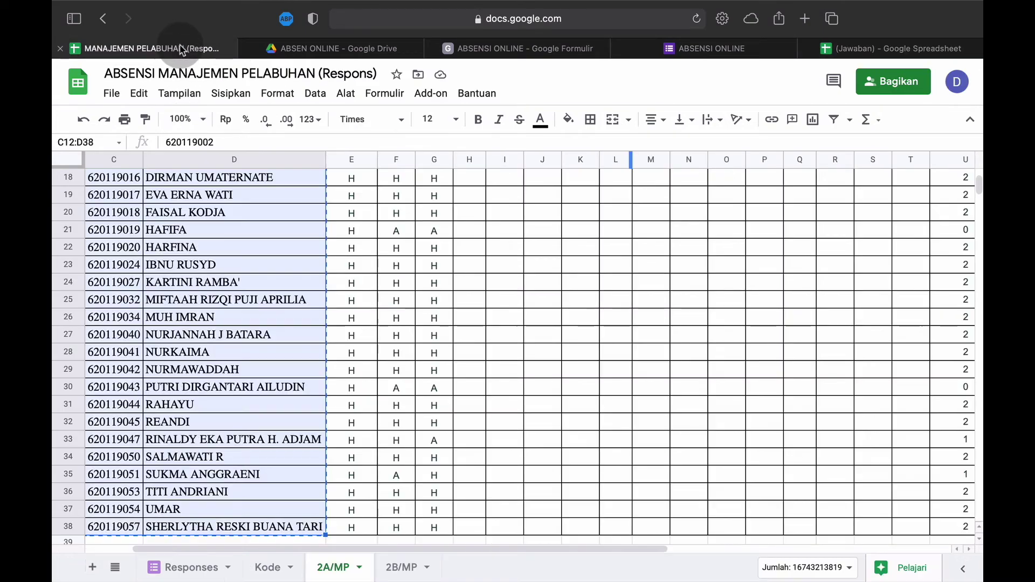
click(401, 568)
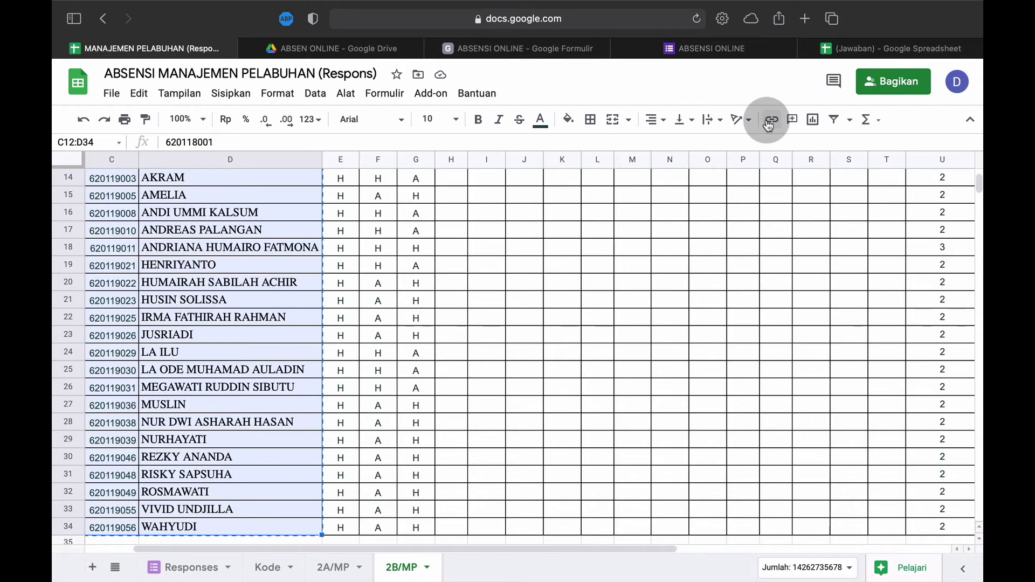
click(833, 47)
click(146, 254)
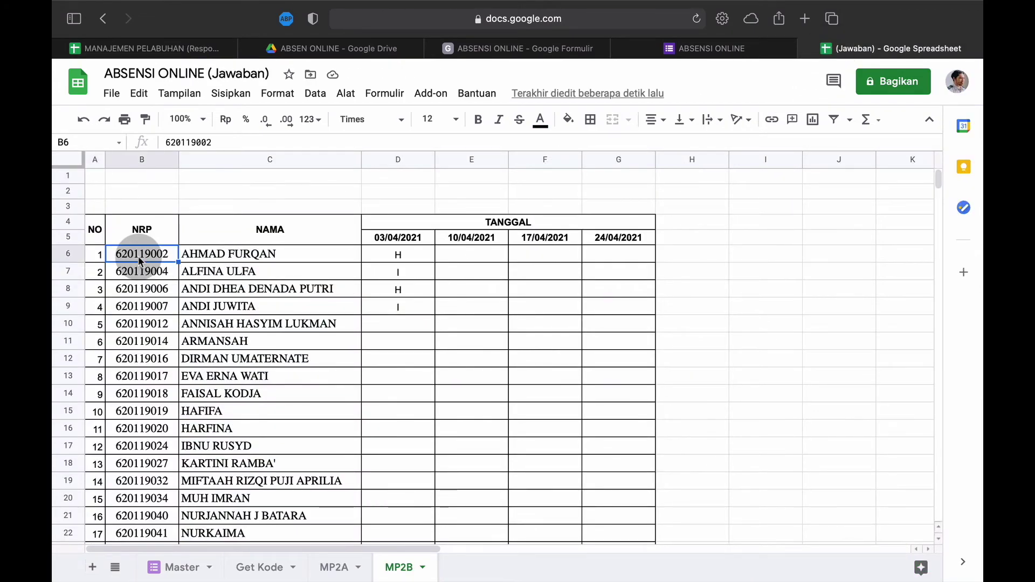
key(super+v)
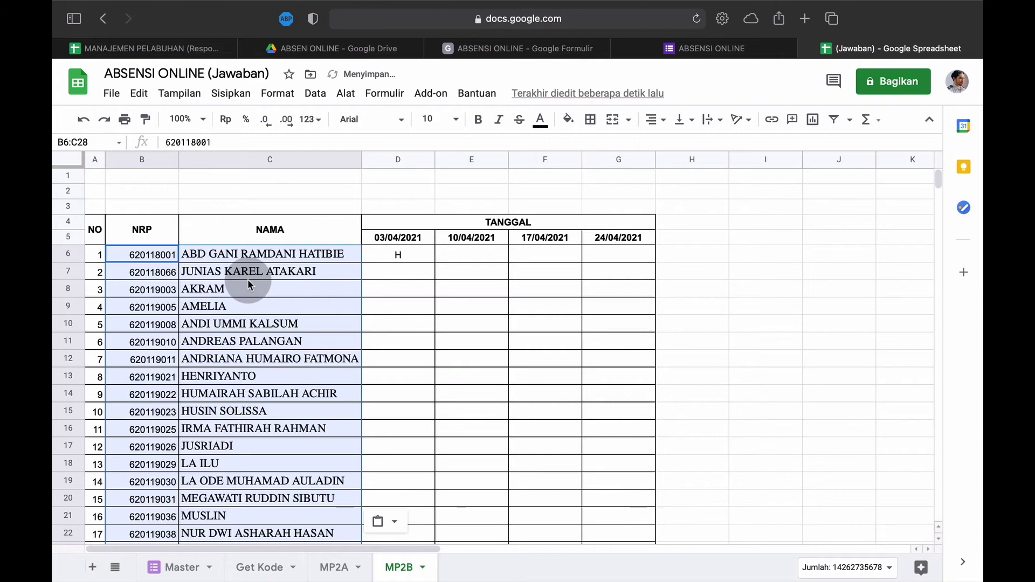
click(220, 259)
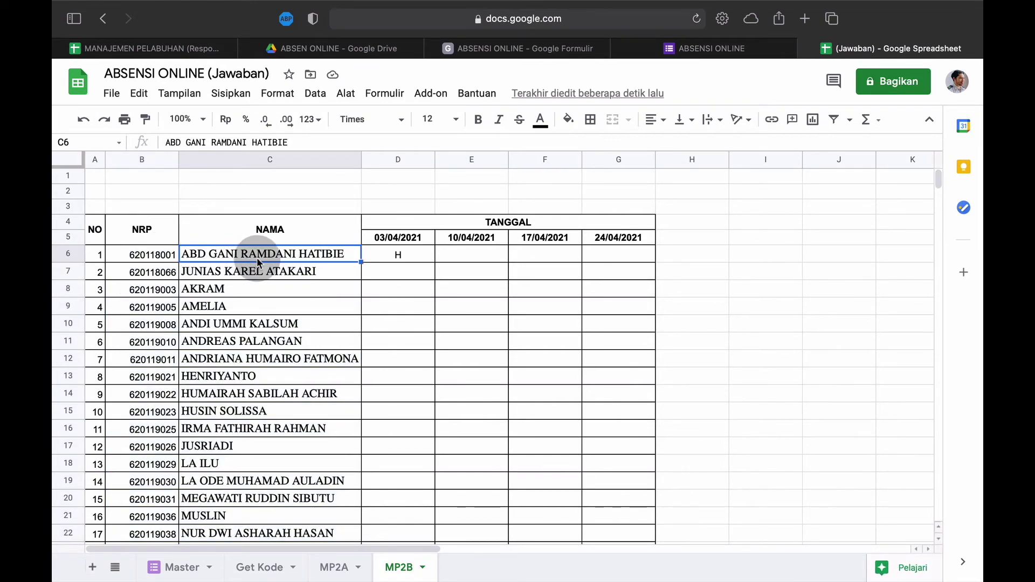
Step: Check the first MP2B student's response and Keterangan in the Get Kode sheet
click(271, 569)
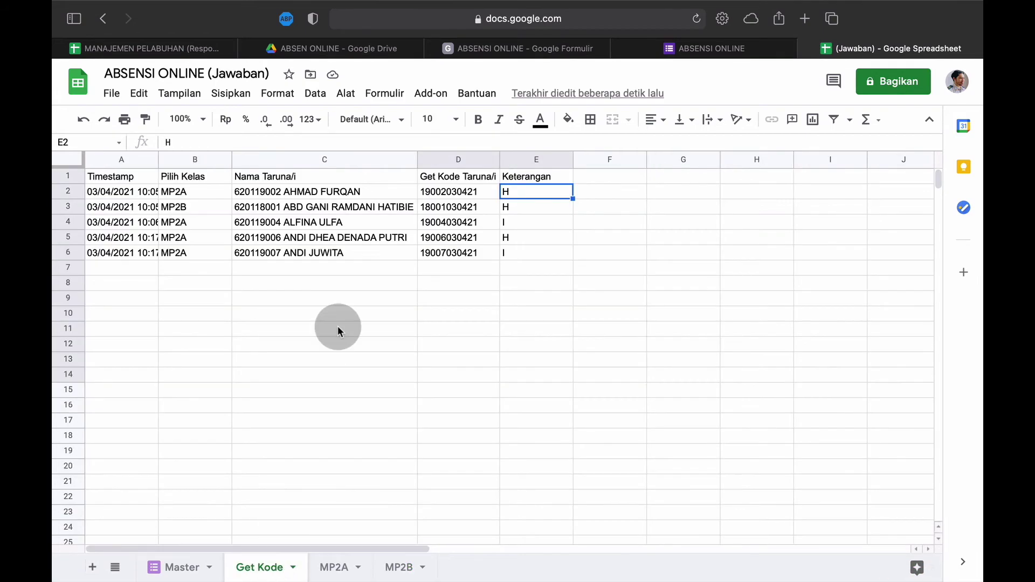
click(311, 207)
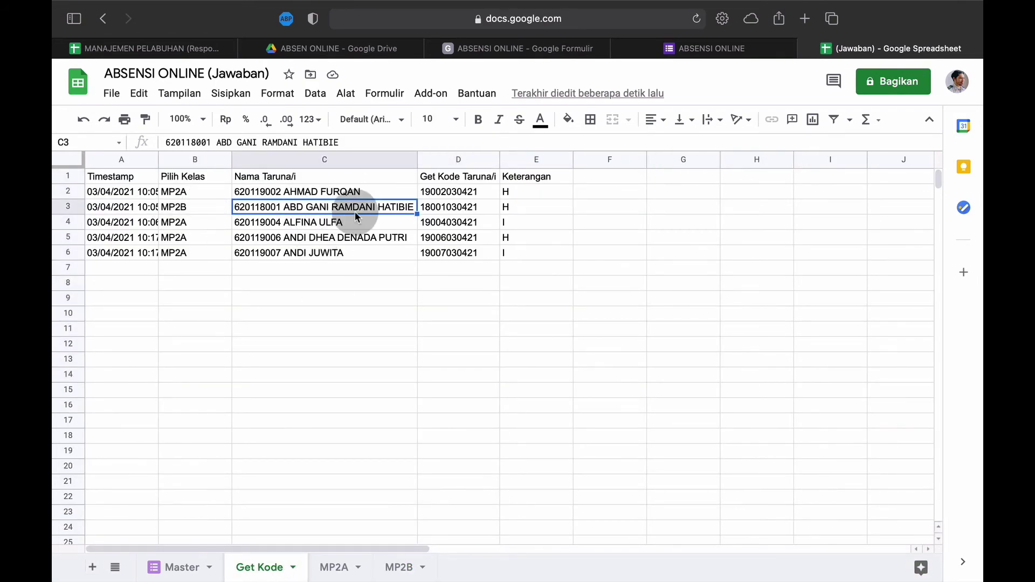
click(514, 209)
Step: Submit an ABSENSI ONLINE form response for the second MP2B student with Keterangan S and check the Get Kode and MP2B sheets
click(748, 50)
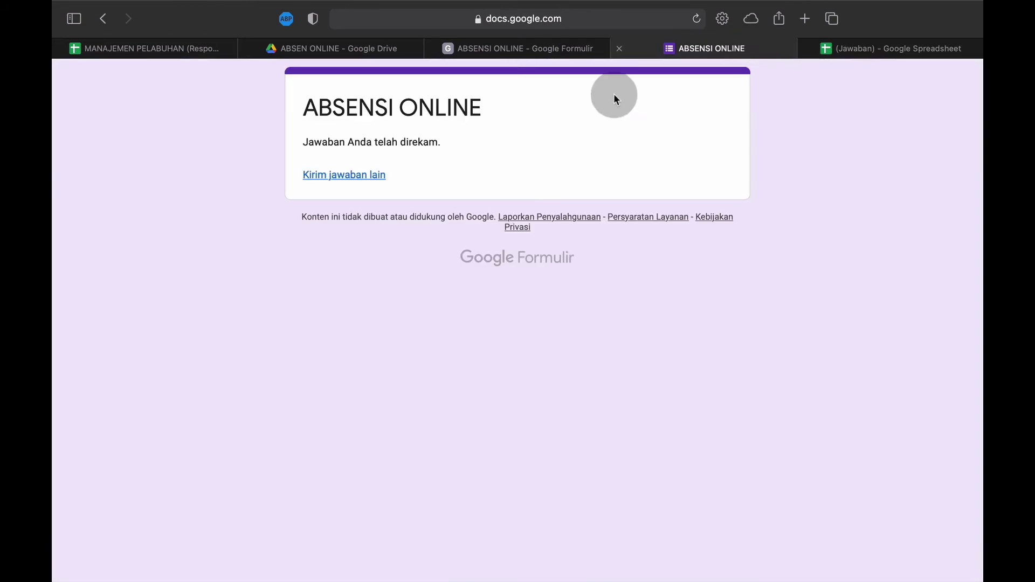
click(373, 179)
click(403, 259)
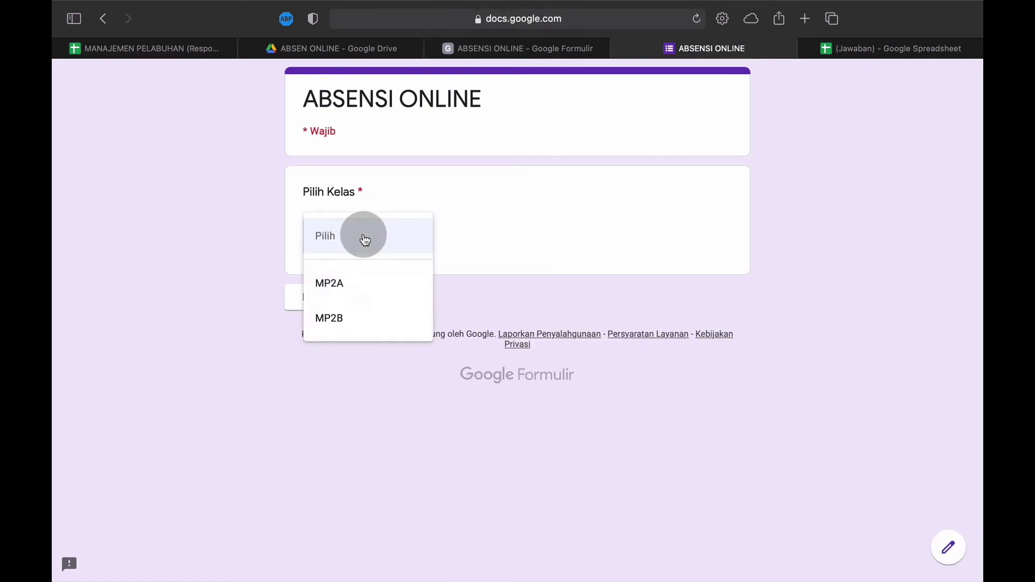
click(348, 325)
click(326, 310)
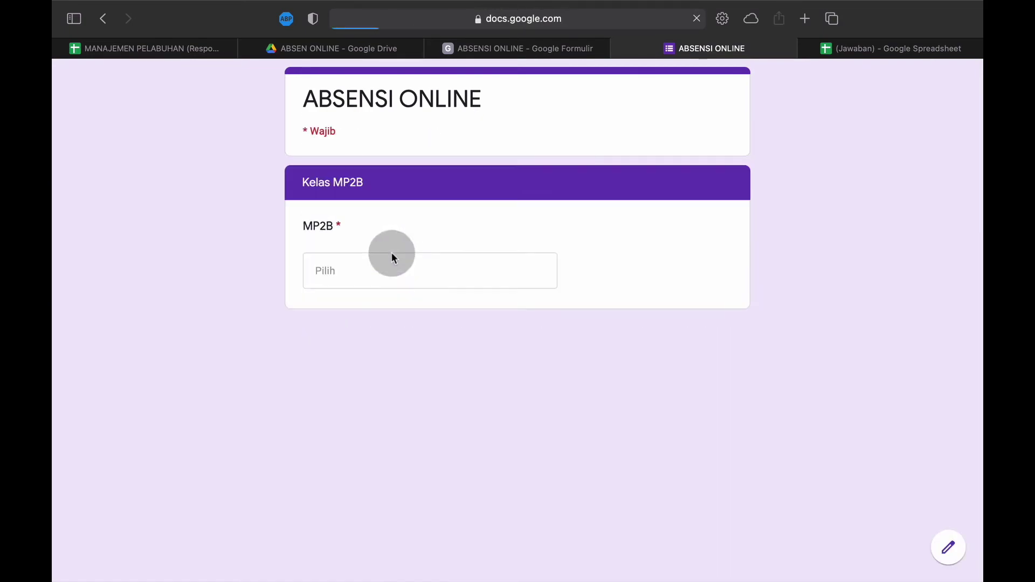
click(330, 270)
click(414, 190)
click(413, 337)
click(305, 306)
click(388, 387)
click(840, 49)
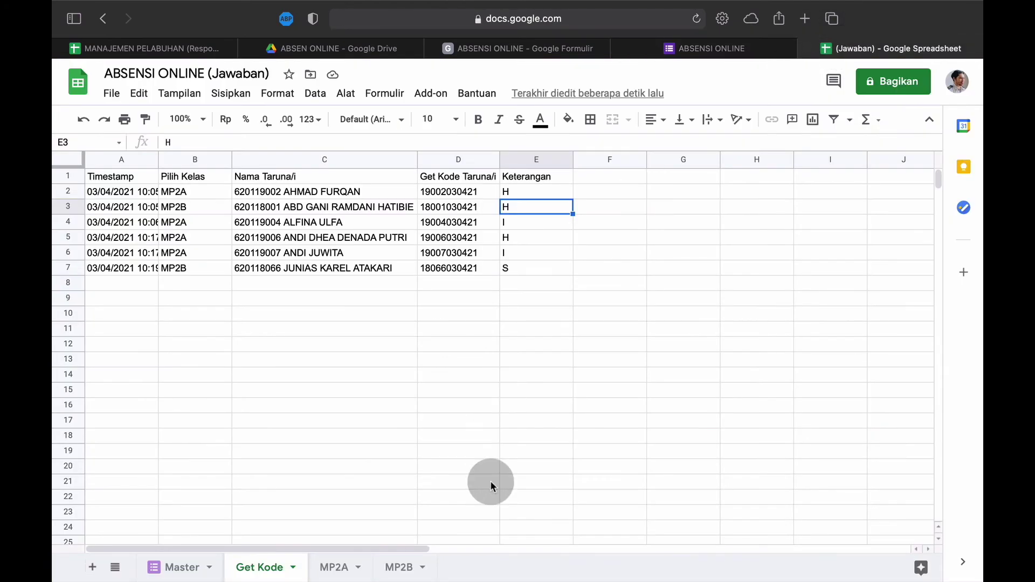
click(400, 567)
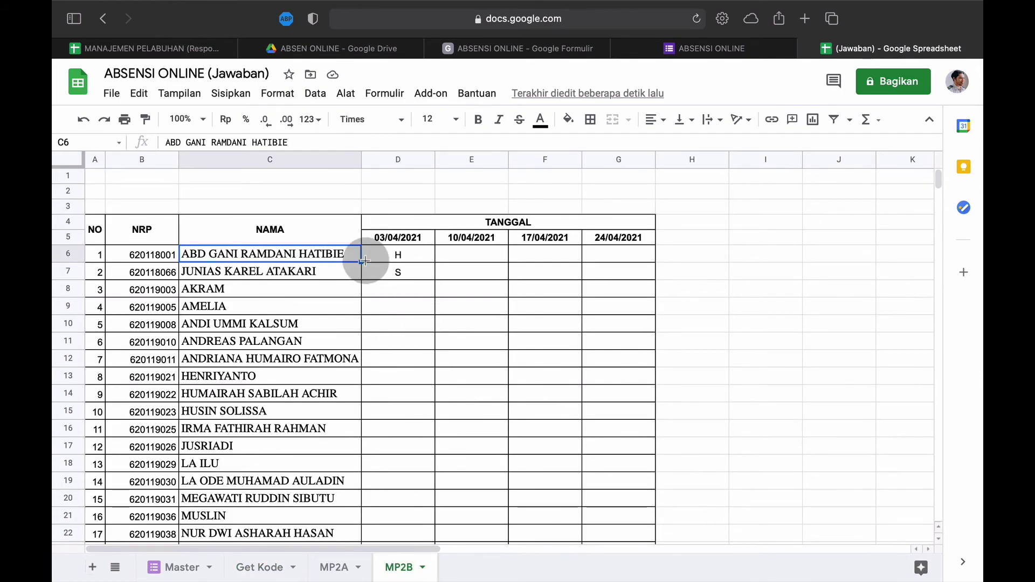
Step: Submit another ABSENSI ONLINE response for the third MP2B student with Keterangan I and review the MP2B attendance column
click(707, 48)
click(363, 178)
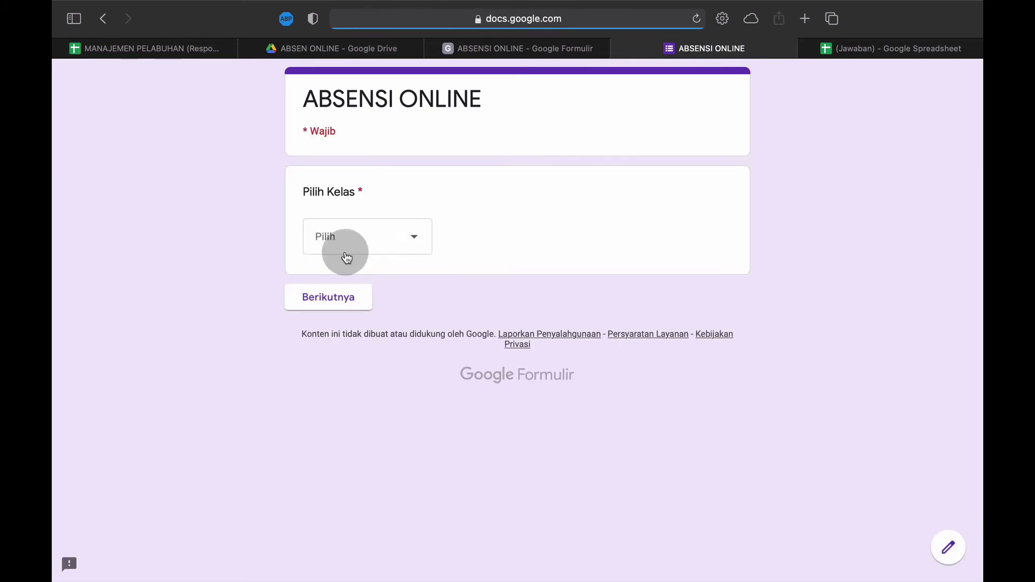
click(345, 254)
click(353, 322)
click(329, 302)
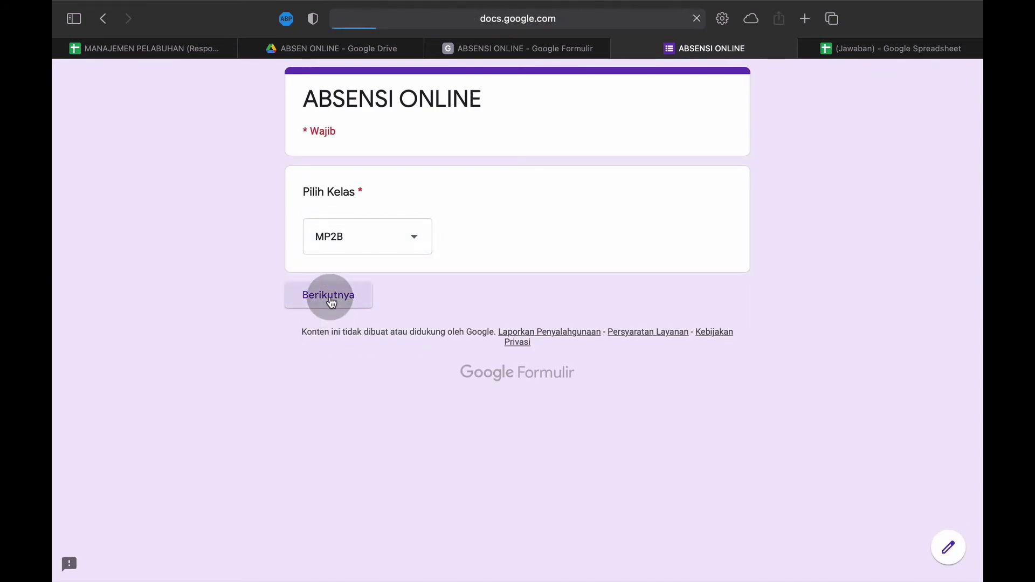
click(371, 275)
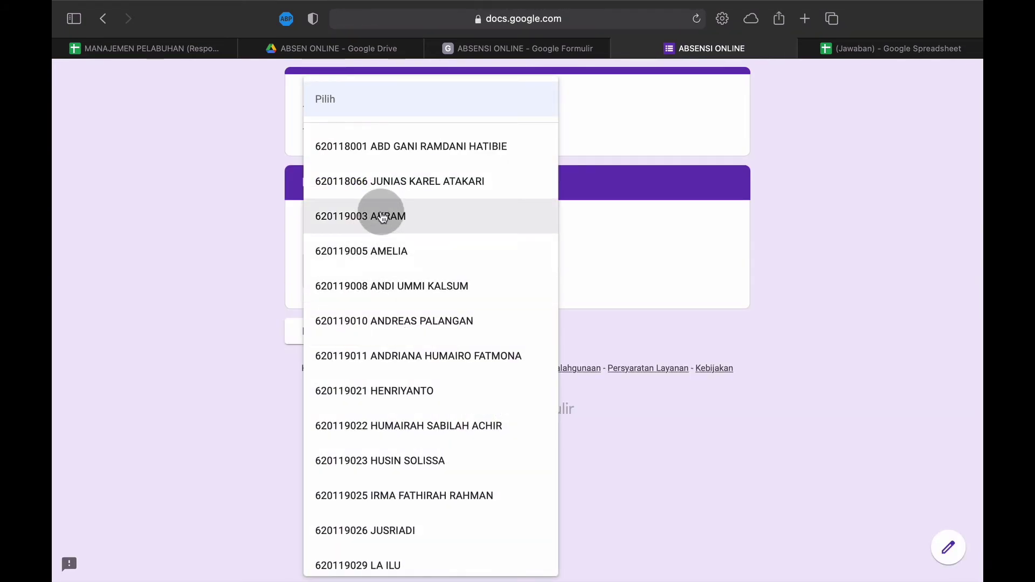
click(372, 217)
click(419, 331)
click(310, 275)
click(410, 387)
click(857, 48)
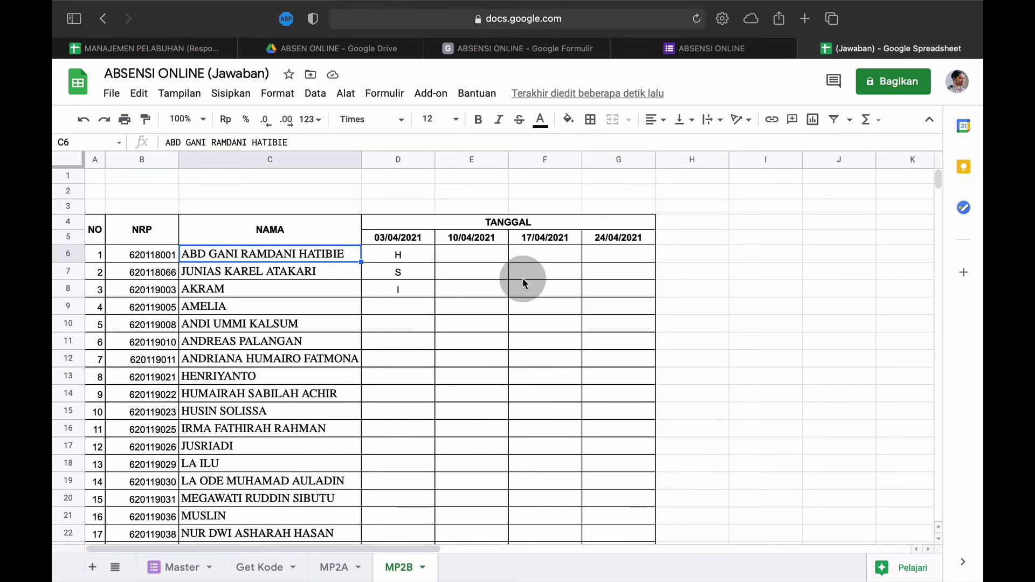
Step: Enter the heading JUMLAH KEHADIRAN in H4 of the MP2A sheet
click(334, 567)
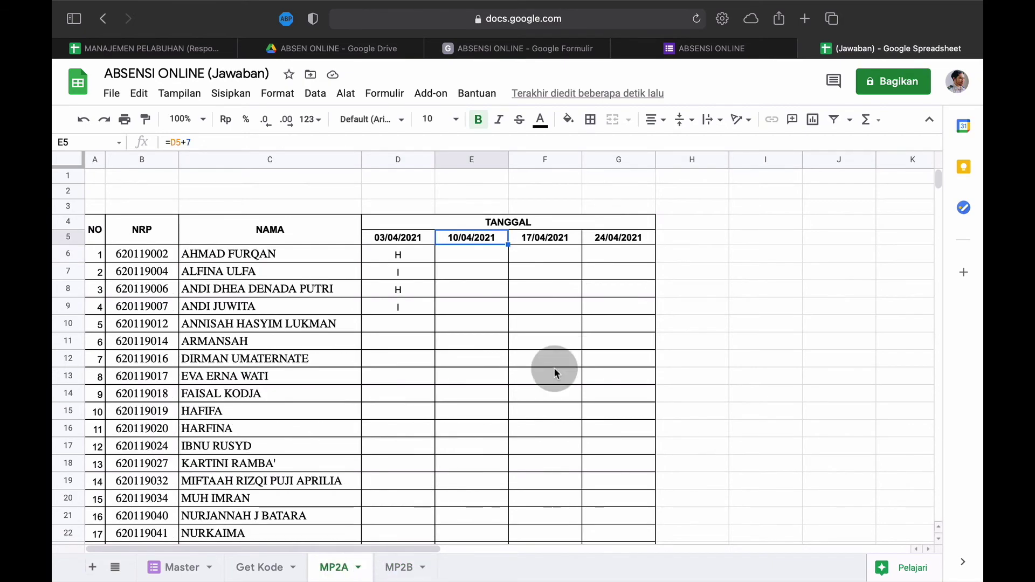
click(685, 223)
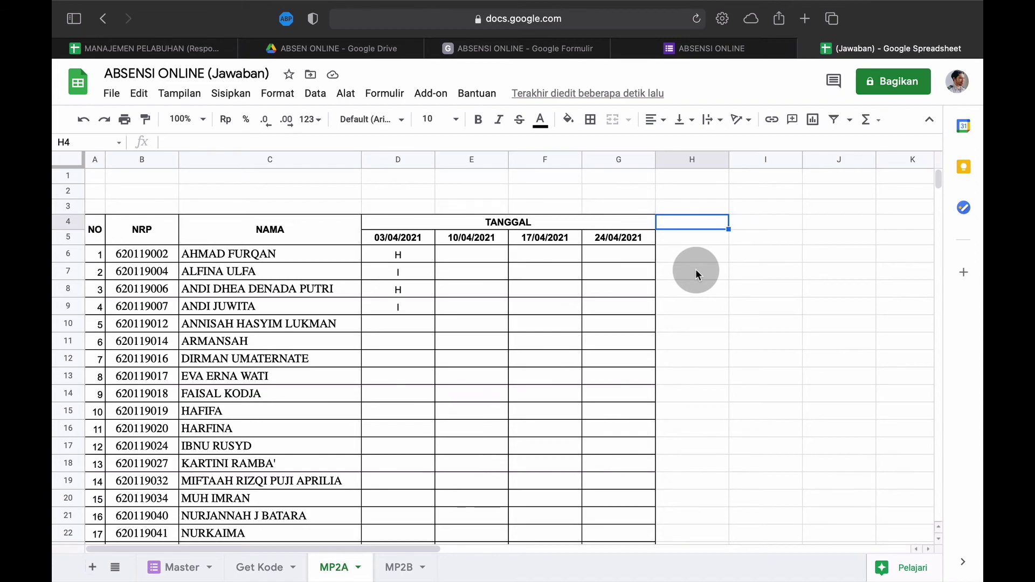
text(JUMLAH TOTAL)
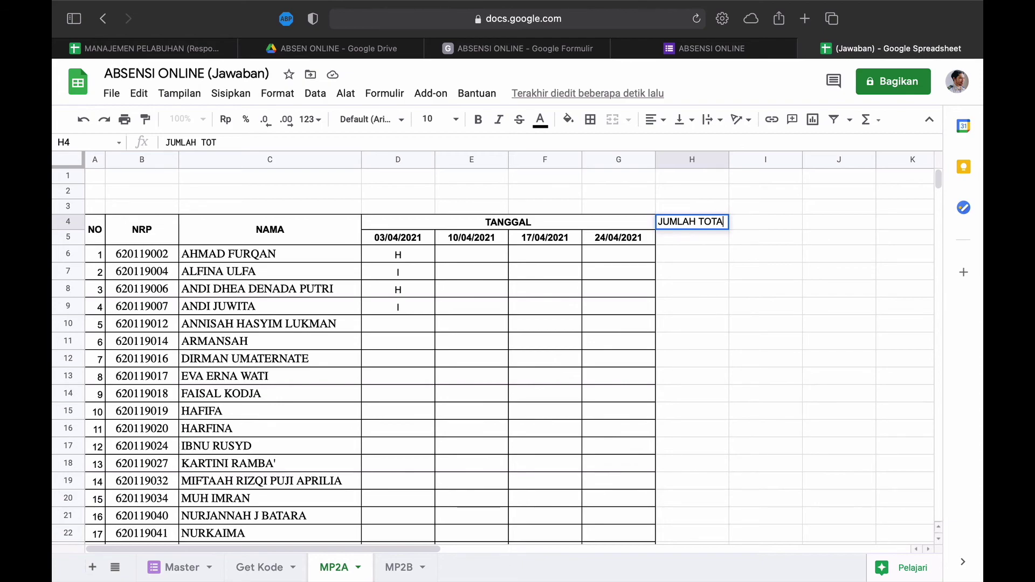
key(BackSpace)
text(KEHADIRAN)
key(Return)
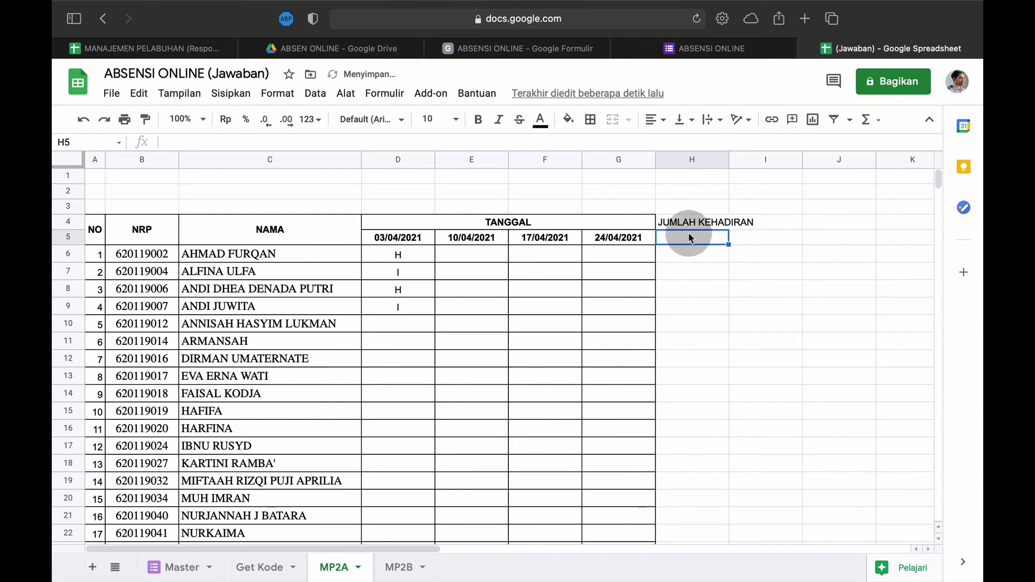
Step: Merge H4:H5, wrap the JUMLAH KEHADIRAN heading, and center it horizontally and vertically
drag(690, 222, 690, 237)
click(615, 120)
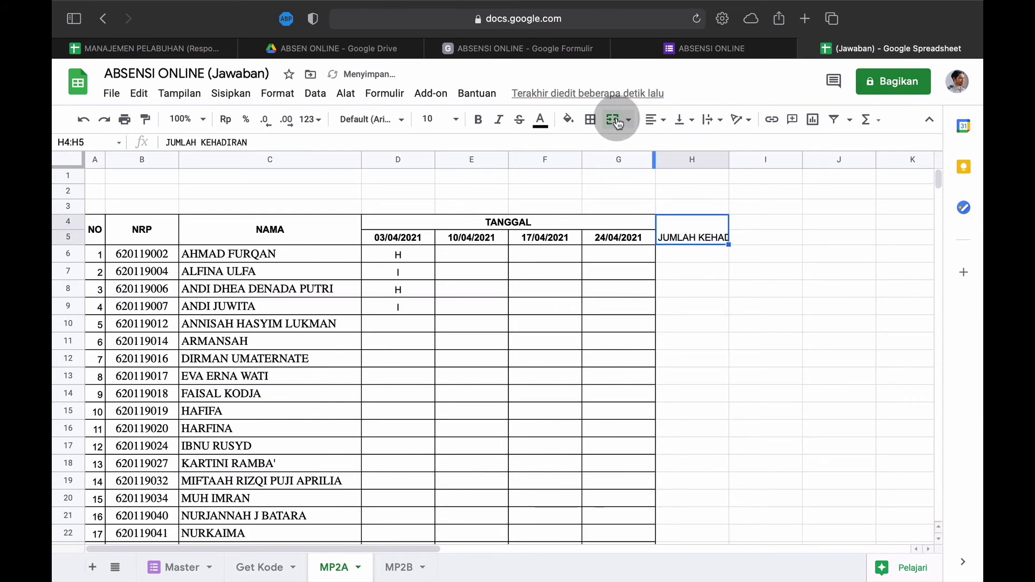
click(684, 120)
click(696, 143)
click(716, 125)
click(721, 146)
click(652, 120)
click(675, 143)
Step: Start a COUNTIF formula in H6 of the MP2A sheet with the first student's date cells D6:G6 as its range
click(678, 253)
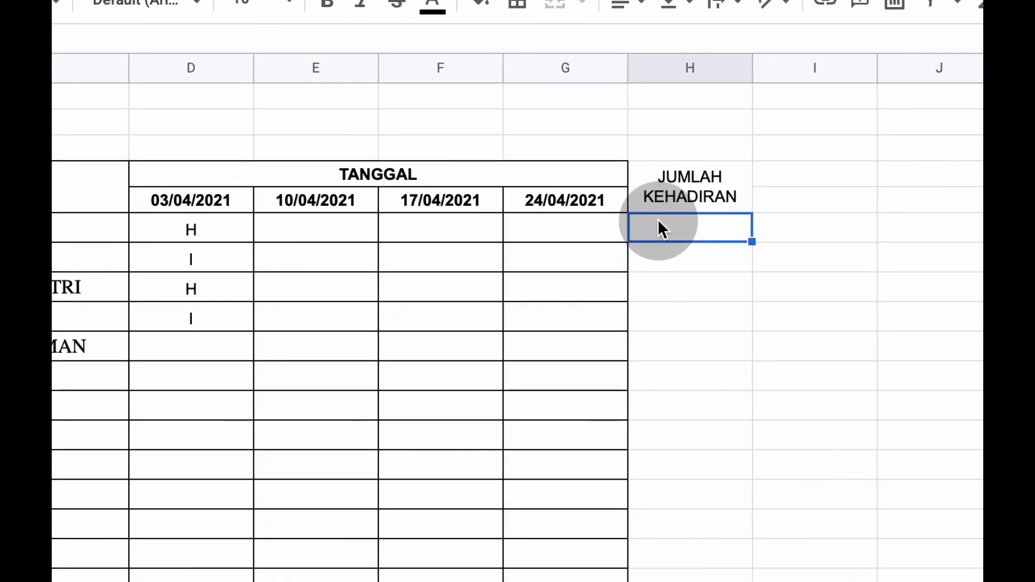
text(=)
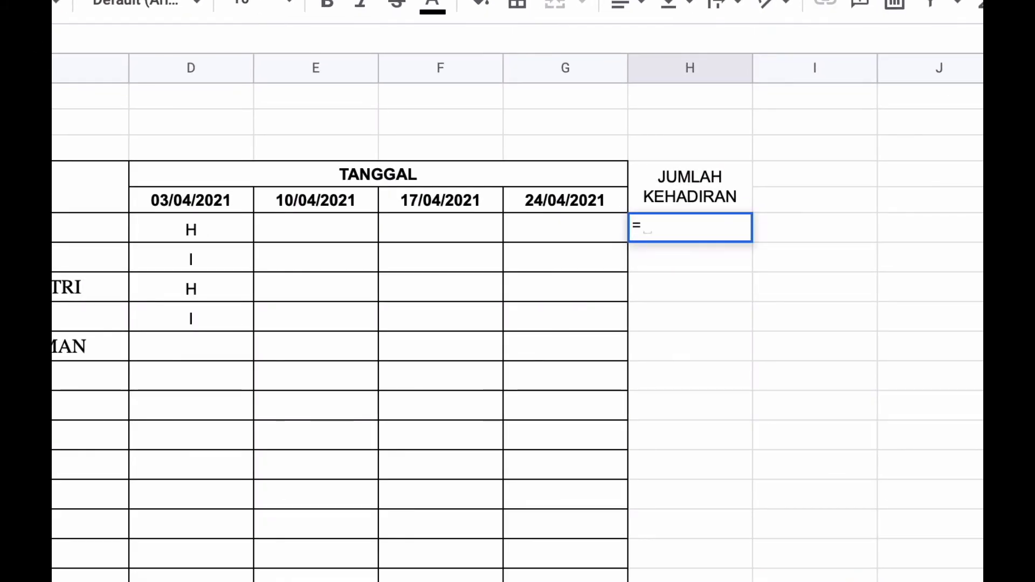
text(COUN)
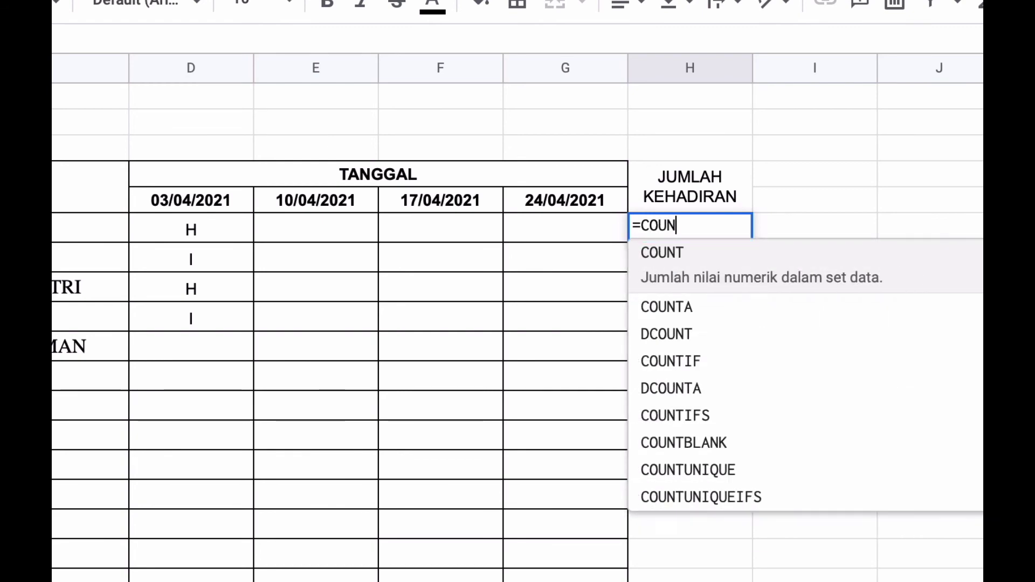
click(681, 361)
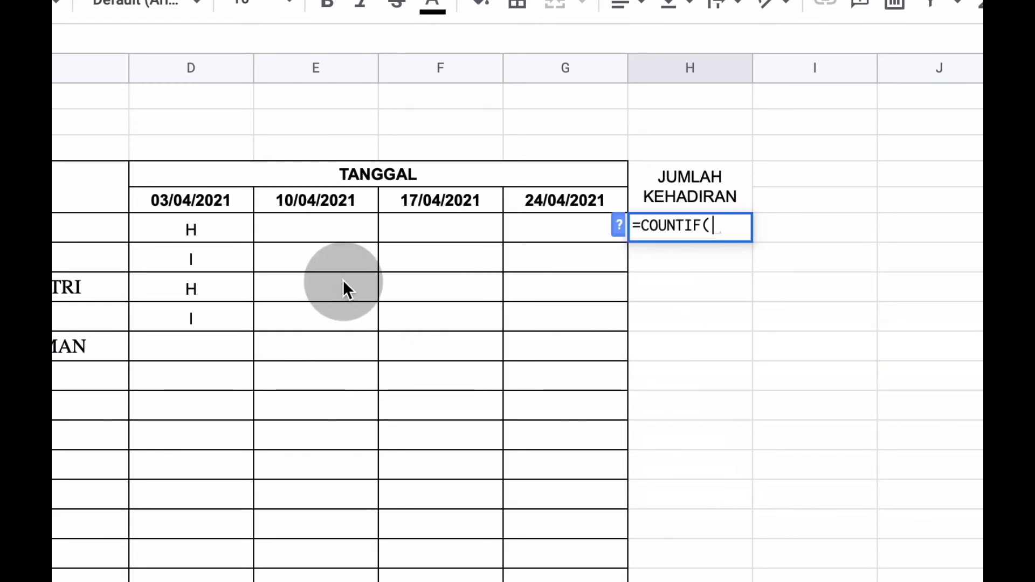
click(197, 228)
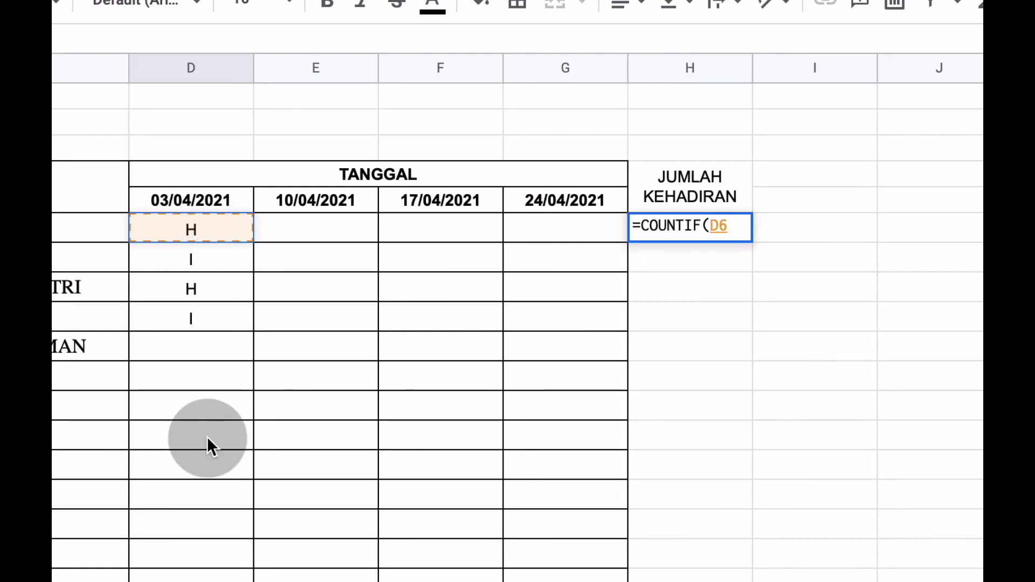
scroll(209, 445, down, 10)
scroll(207, 437, up, 10)
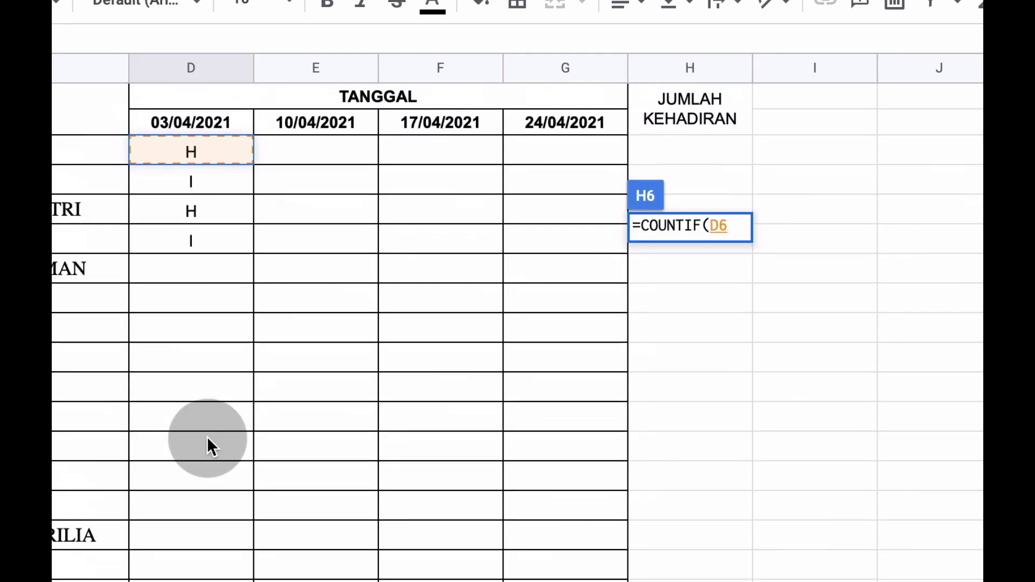
shift+click(583, 226)
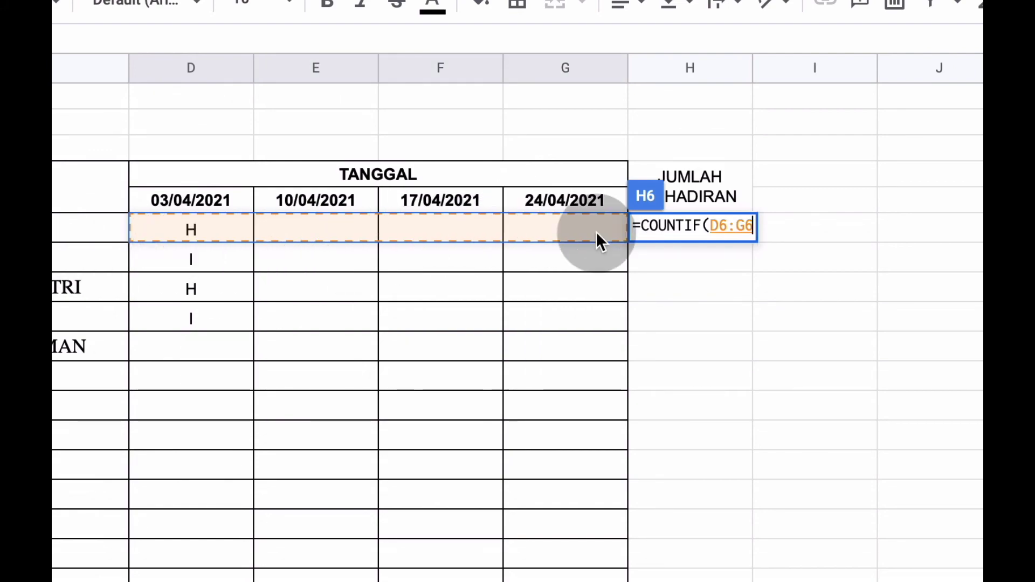
Step: Complete the H6 formula with the criterion "H" as =COUNTIF(D6:G6;"H") and check the entered formula
text(;")
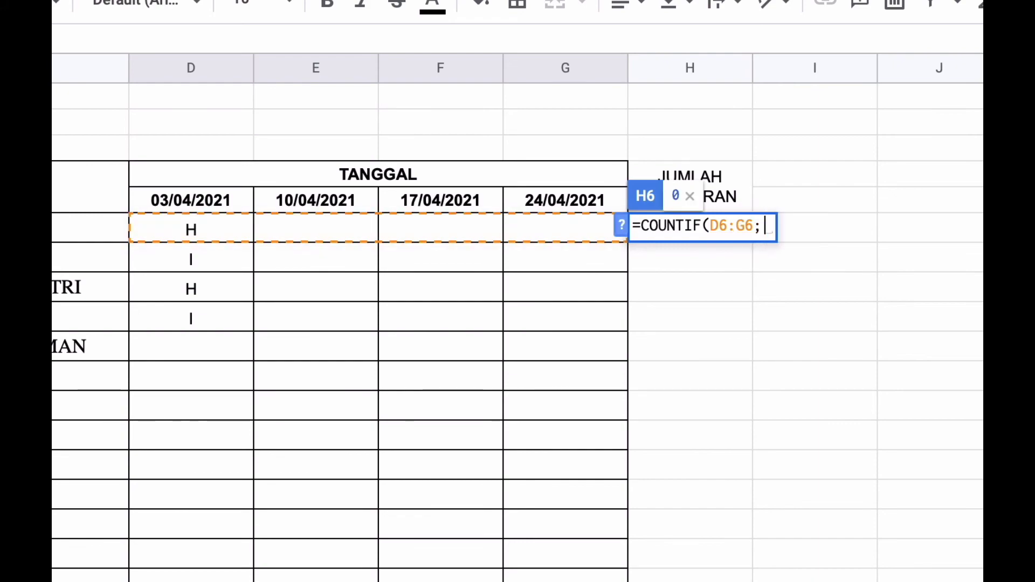
text(H")
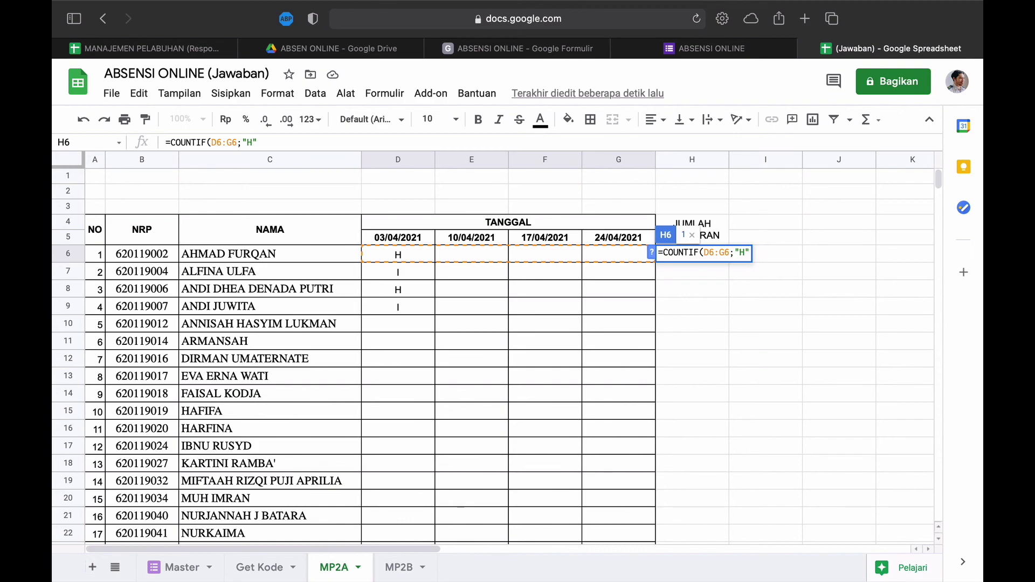
key(BackSpace)
text(S)
key(BackSpace)
text(H)
text())
key(Return)
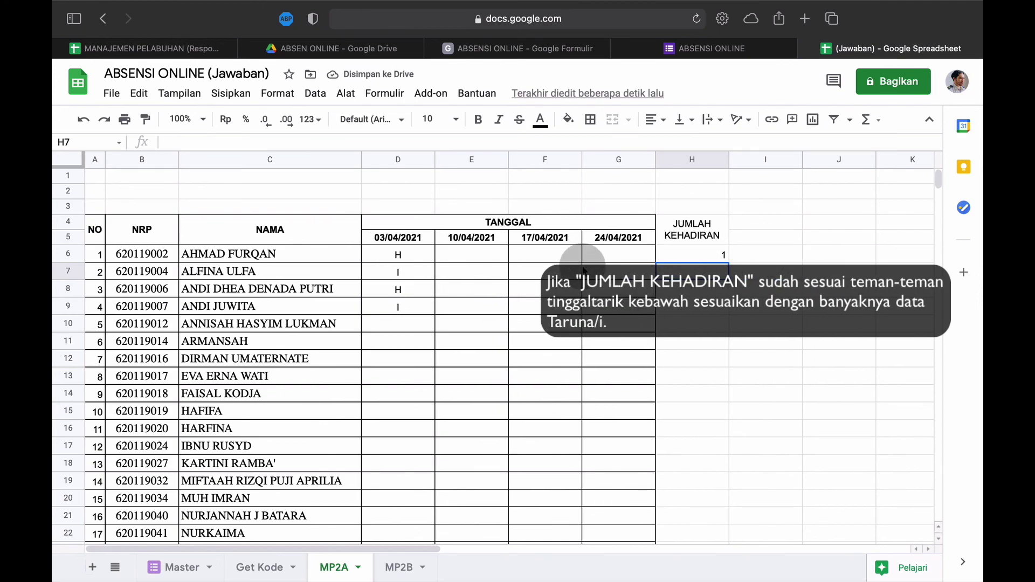
click(687, 252)
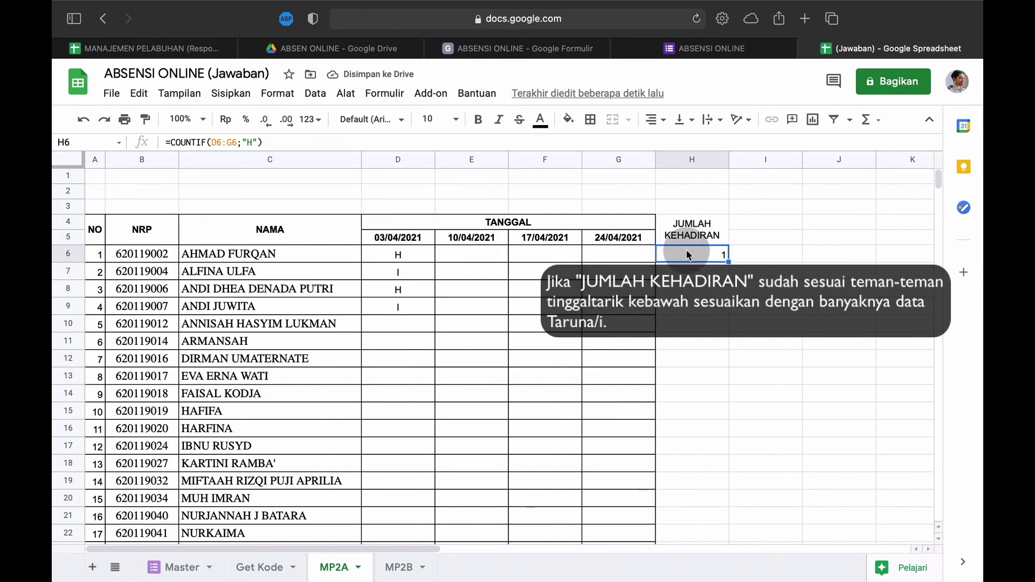
Step: Enter H for the first student under 10/04/2021, 17/04/2021 and 24/04/2021 (E6:G6) to test the attendance count
click(461, 248)
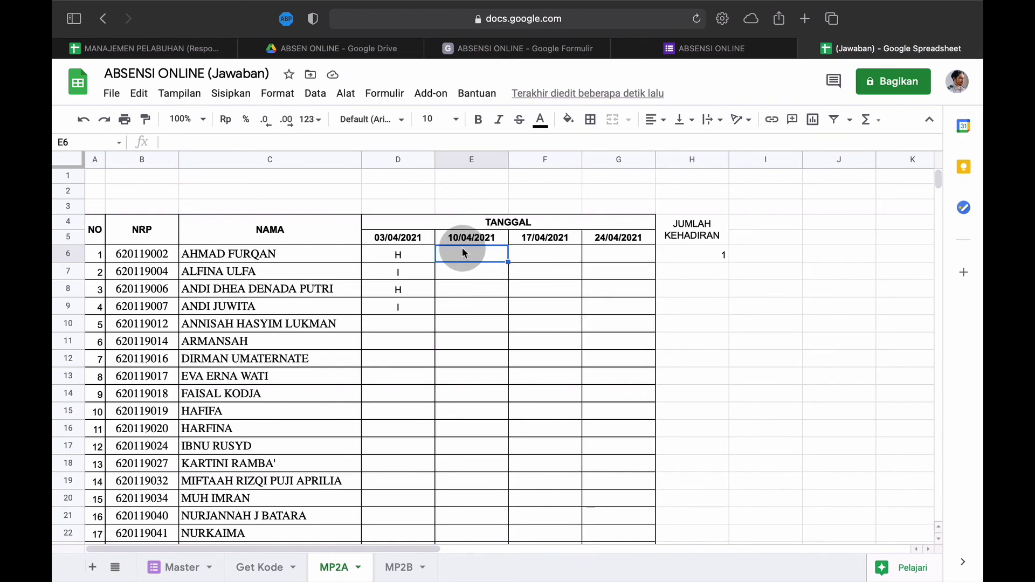
text(H)
key(Tab)
text(H)
key(Tab)
text(H)
key(Tab)
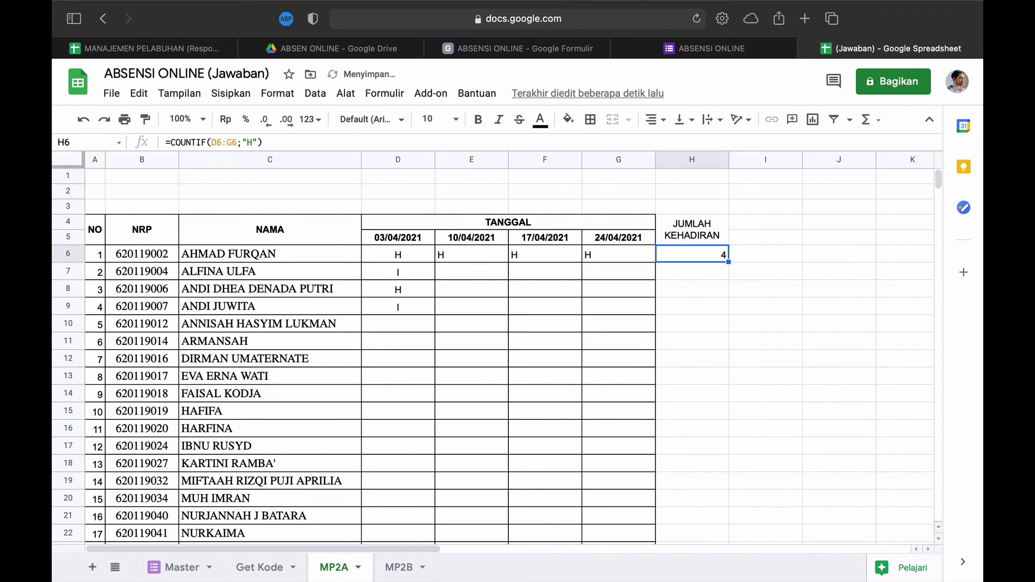